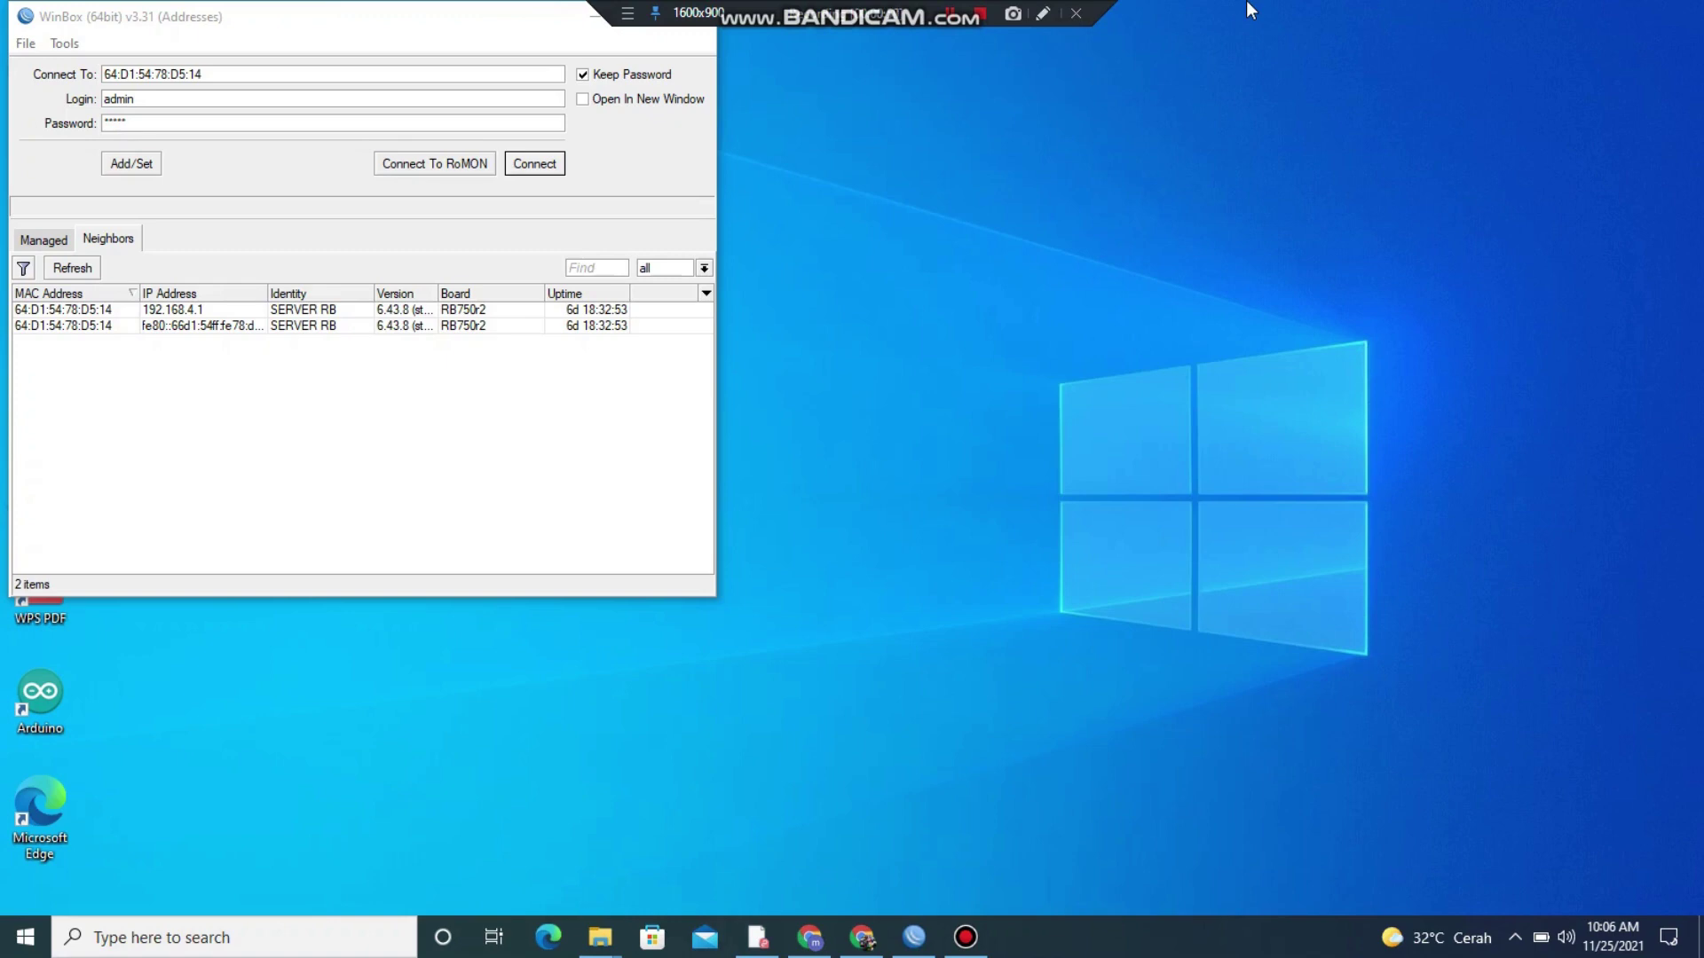
Connect to the SERVER RB router by its MAC address 64:D1:54:78:D5:14 with the admin login.
{"action": "left_click", "coordinate": [307, 23]}
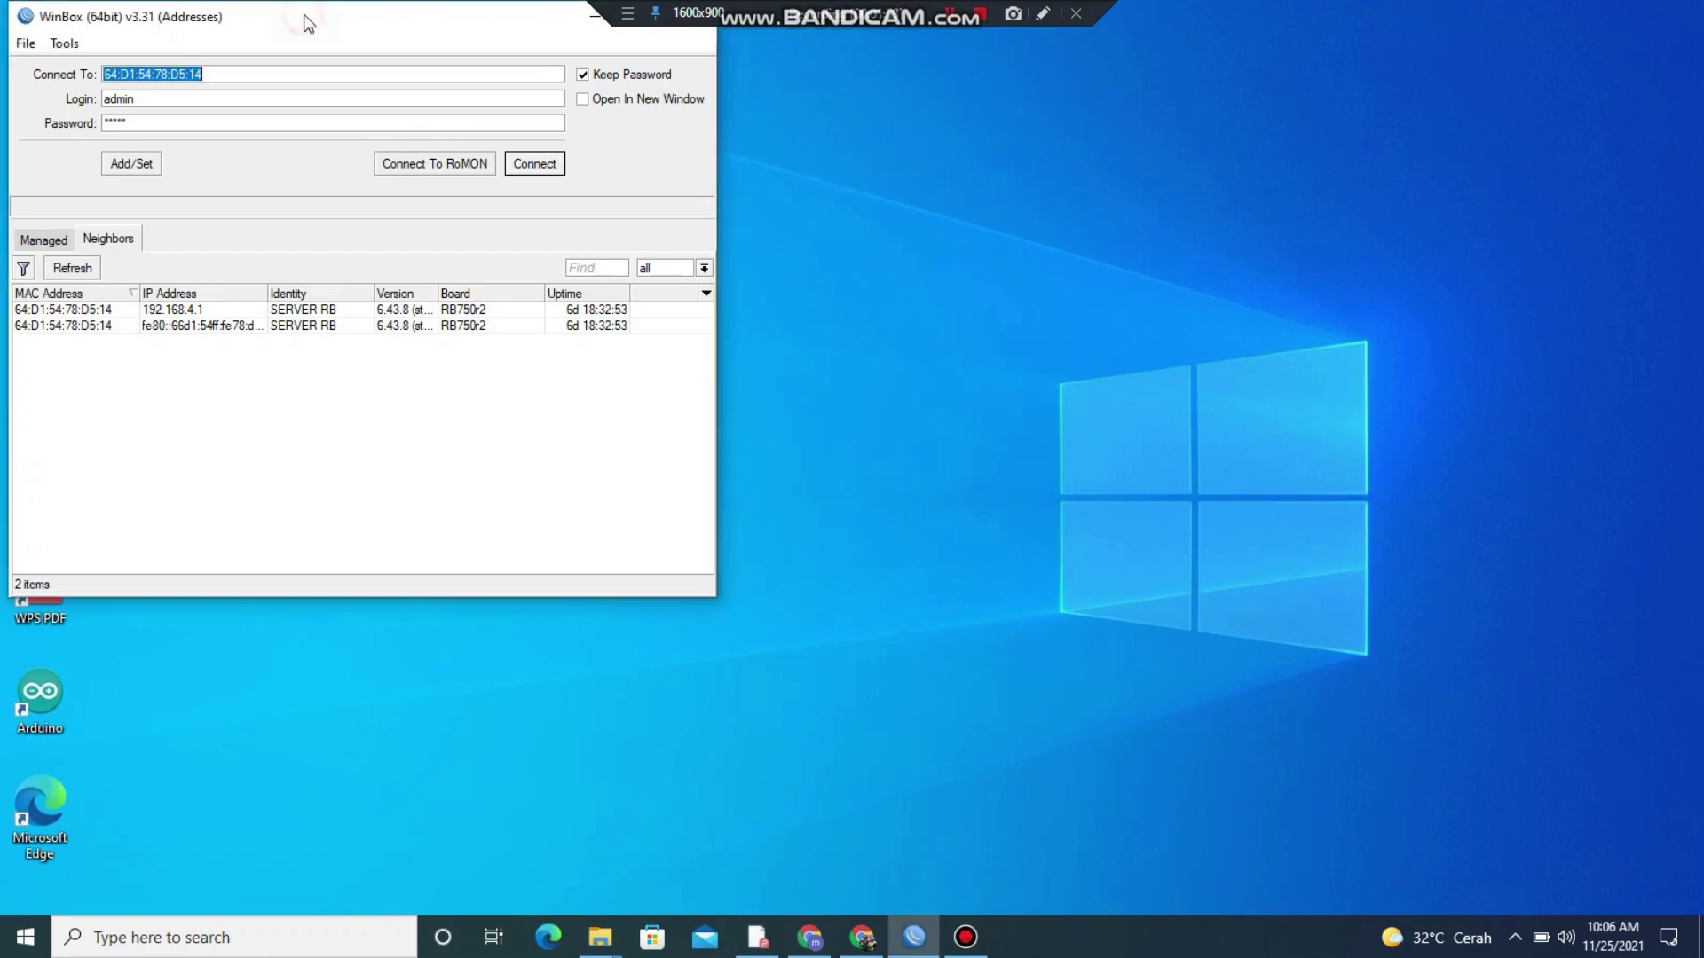
{"action": "left_click", "coordinate": [281, 68]}
{"action": "left_click", "coordinate": [81, 308]}
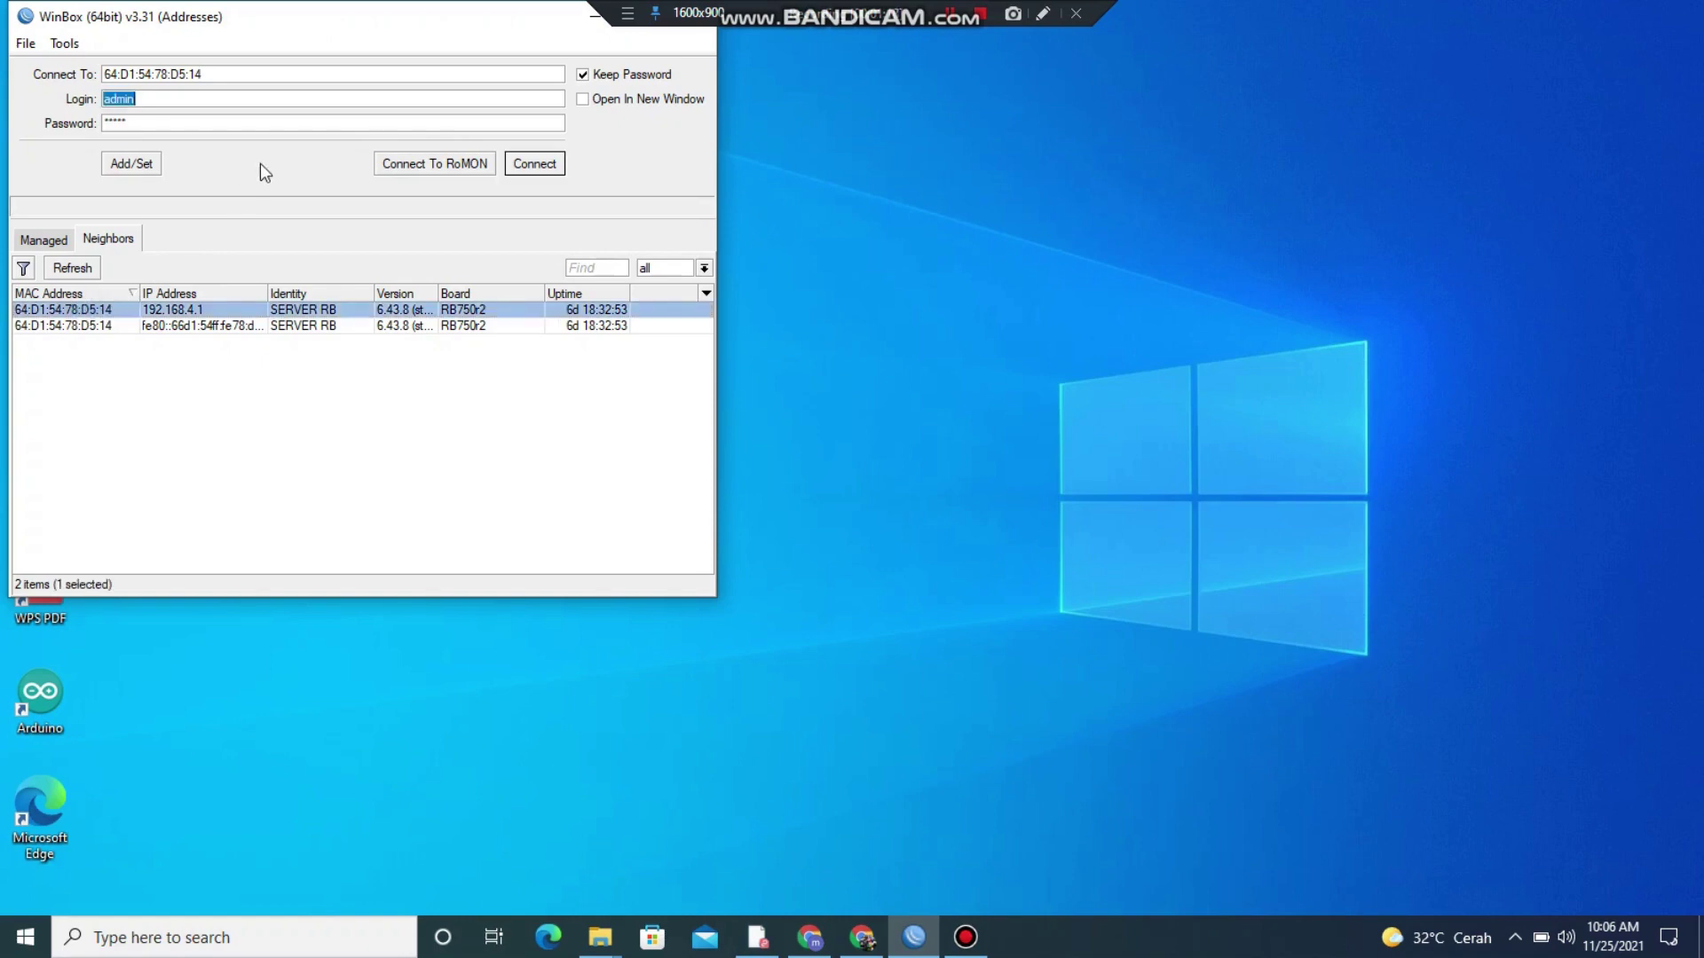
{"action": "left_click", "coordinate": [182, 106]}
{"action": "left_click", "coordinate": [535, 165]}
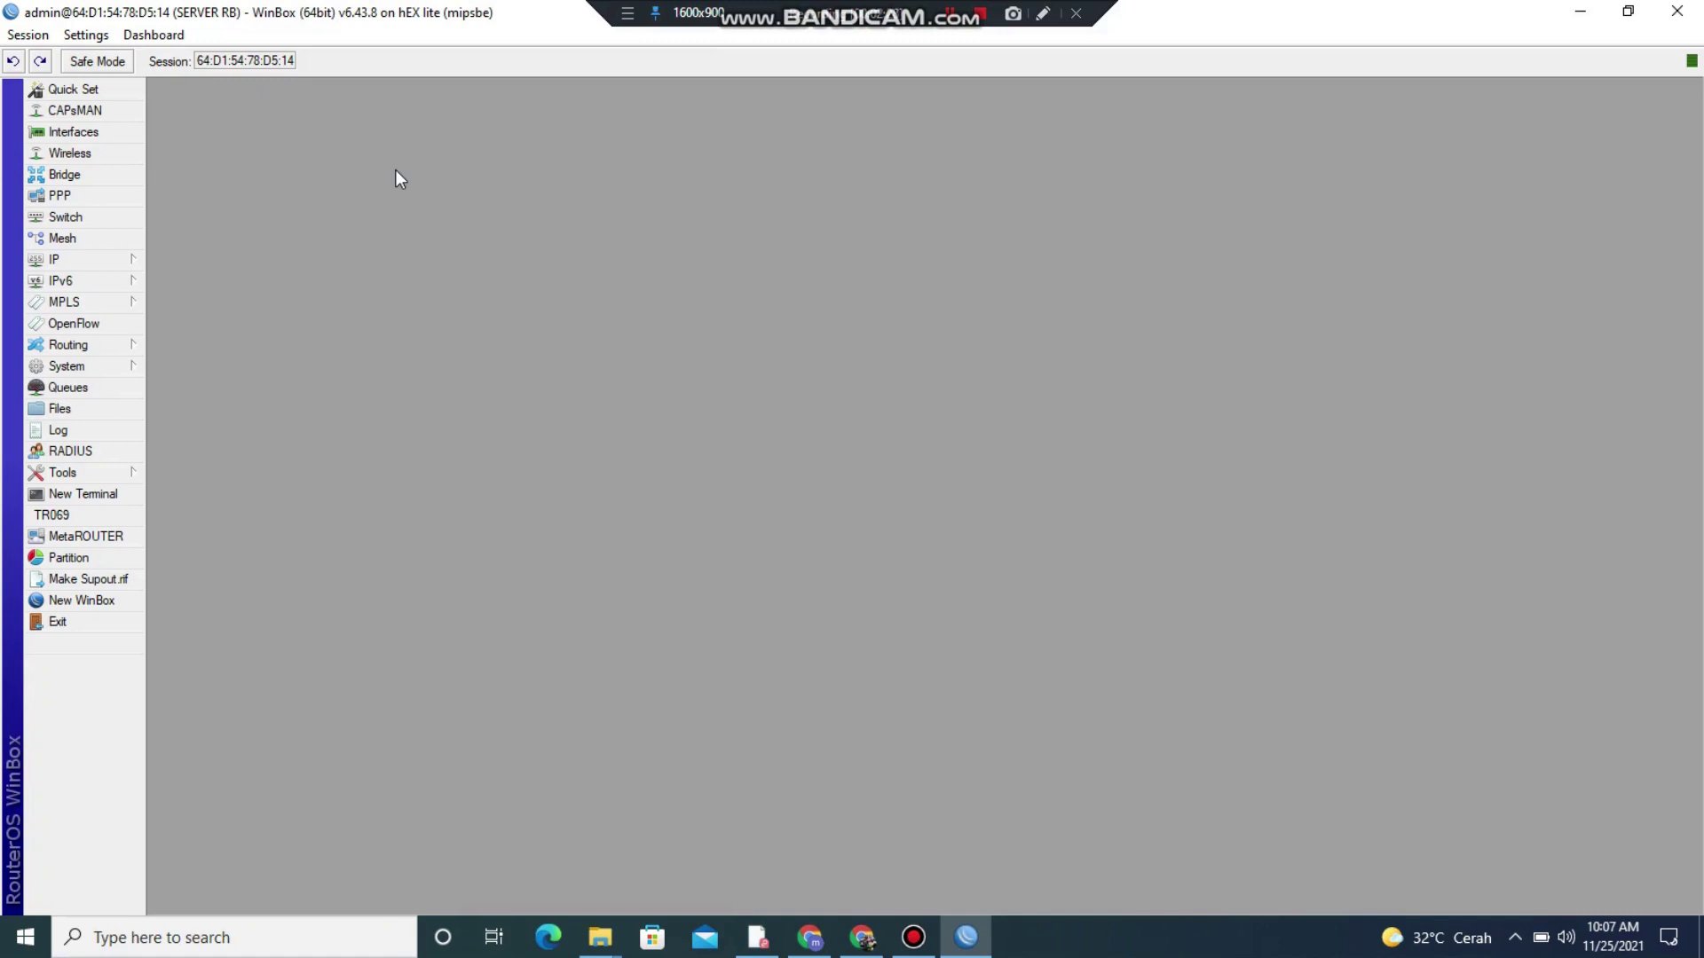
Open the router's IP address list, widen it, and remove the 192.168.1.2/24 address on ether1.
{"action": "left_click", "coordinate": [126, 261]}
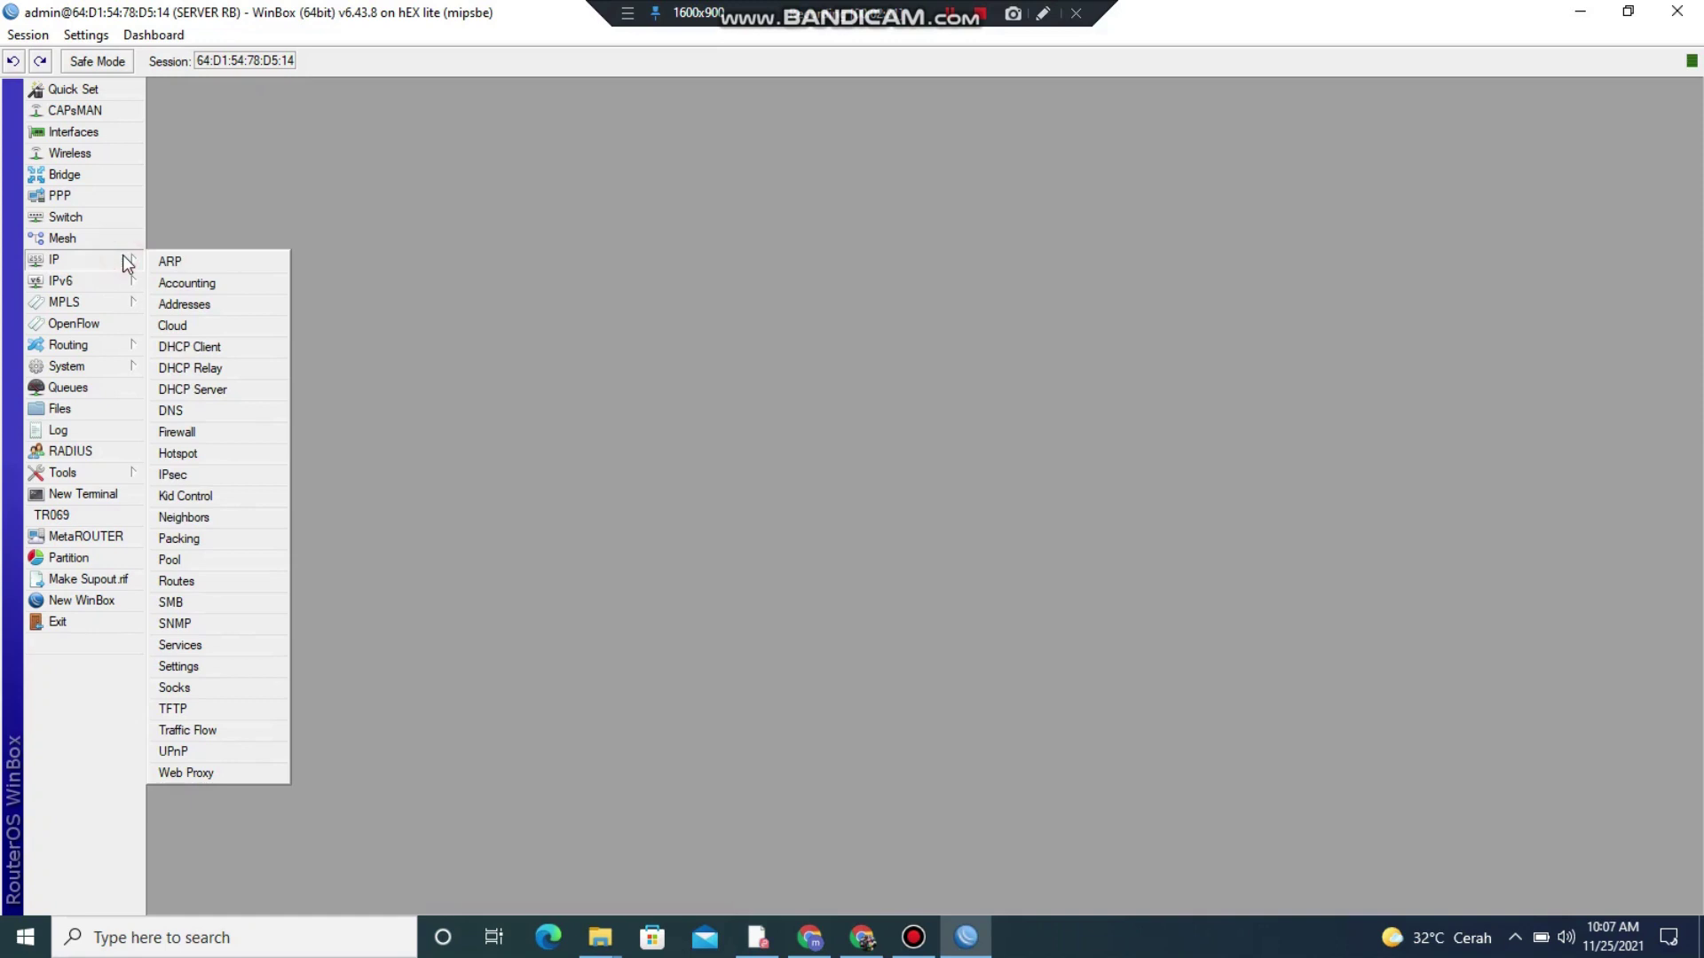
{"action": "left_click", "coordinate": [181, 303]}
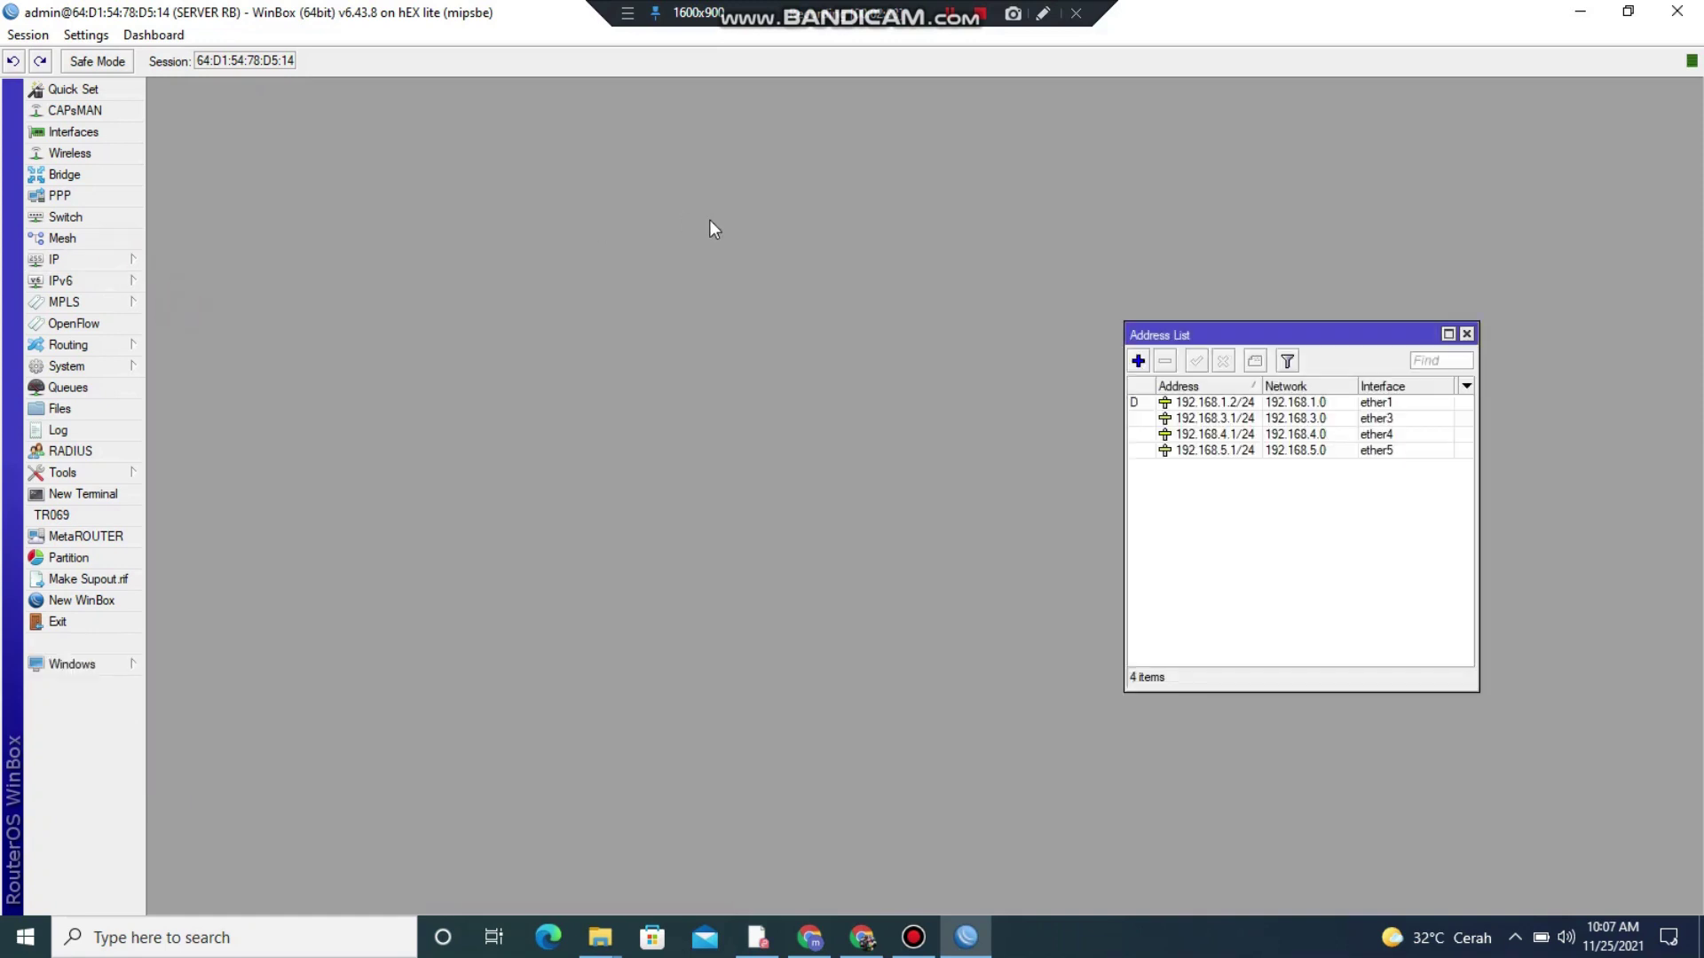
{"action": "left_click_drag", "start_coordinate": [1219, 334], "coordinate": [515, 252]}
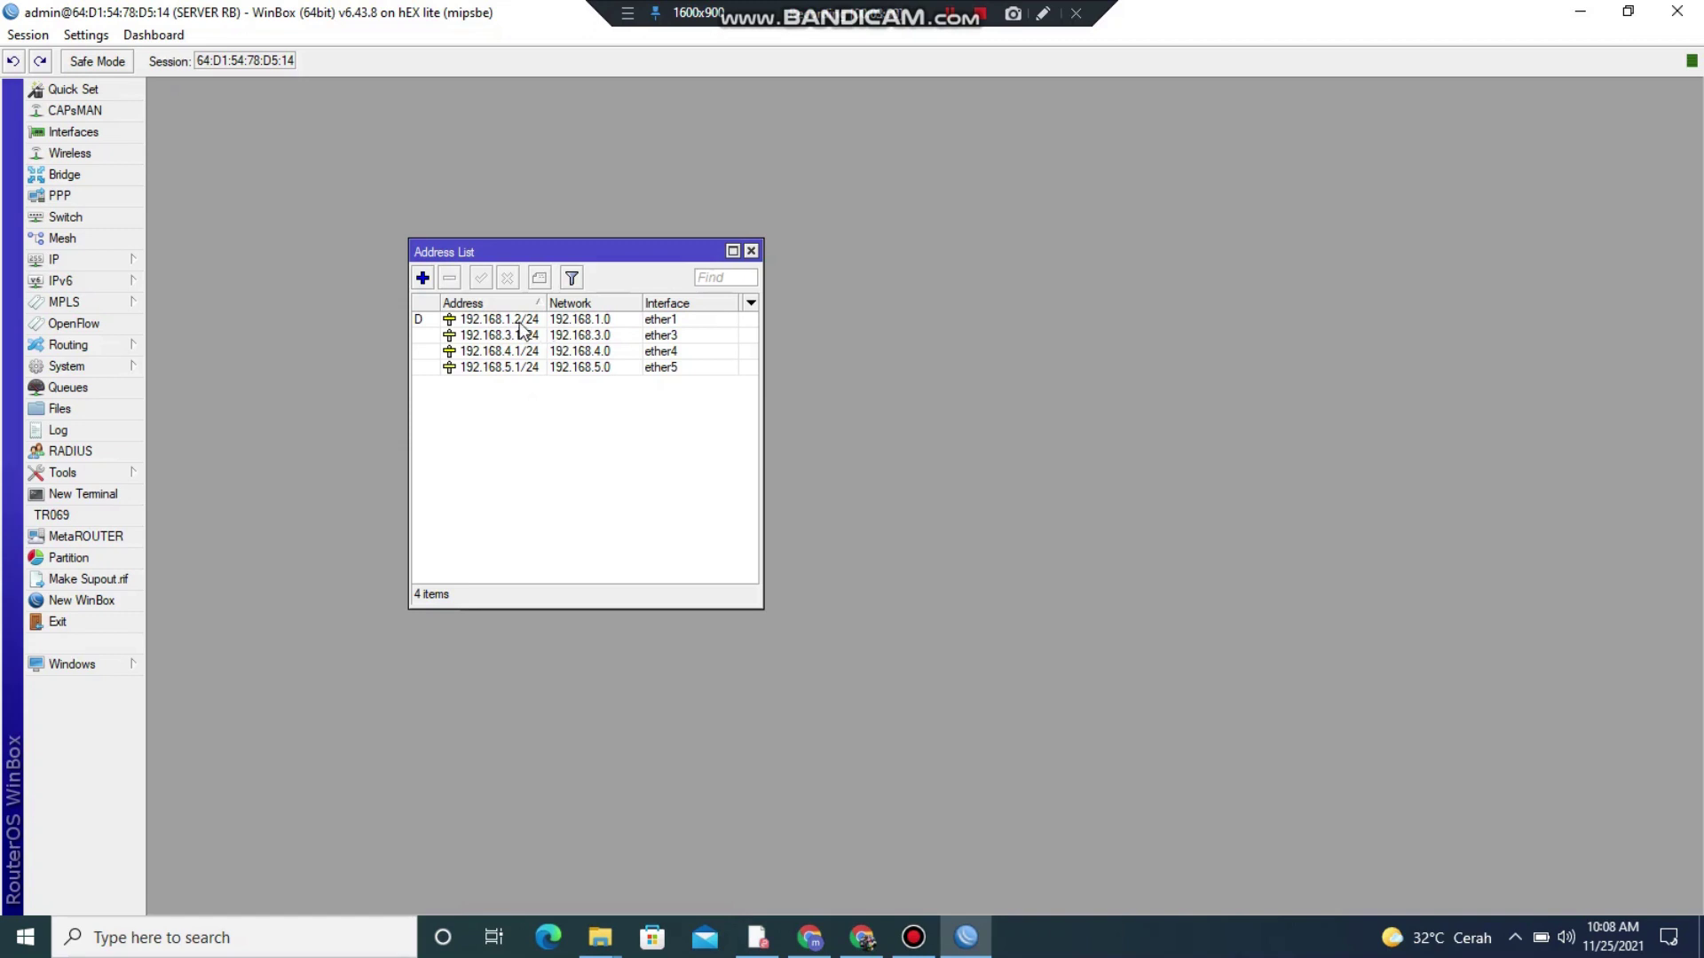
{"action": "mouse_move", "coordinate": [521, 326]}
{"action": "left_click_drag", "start_coordinate": [761, 353], "coordinate": [1016, 360]}
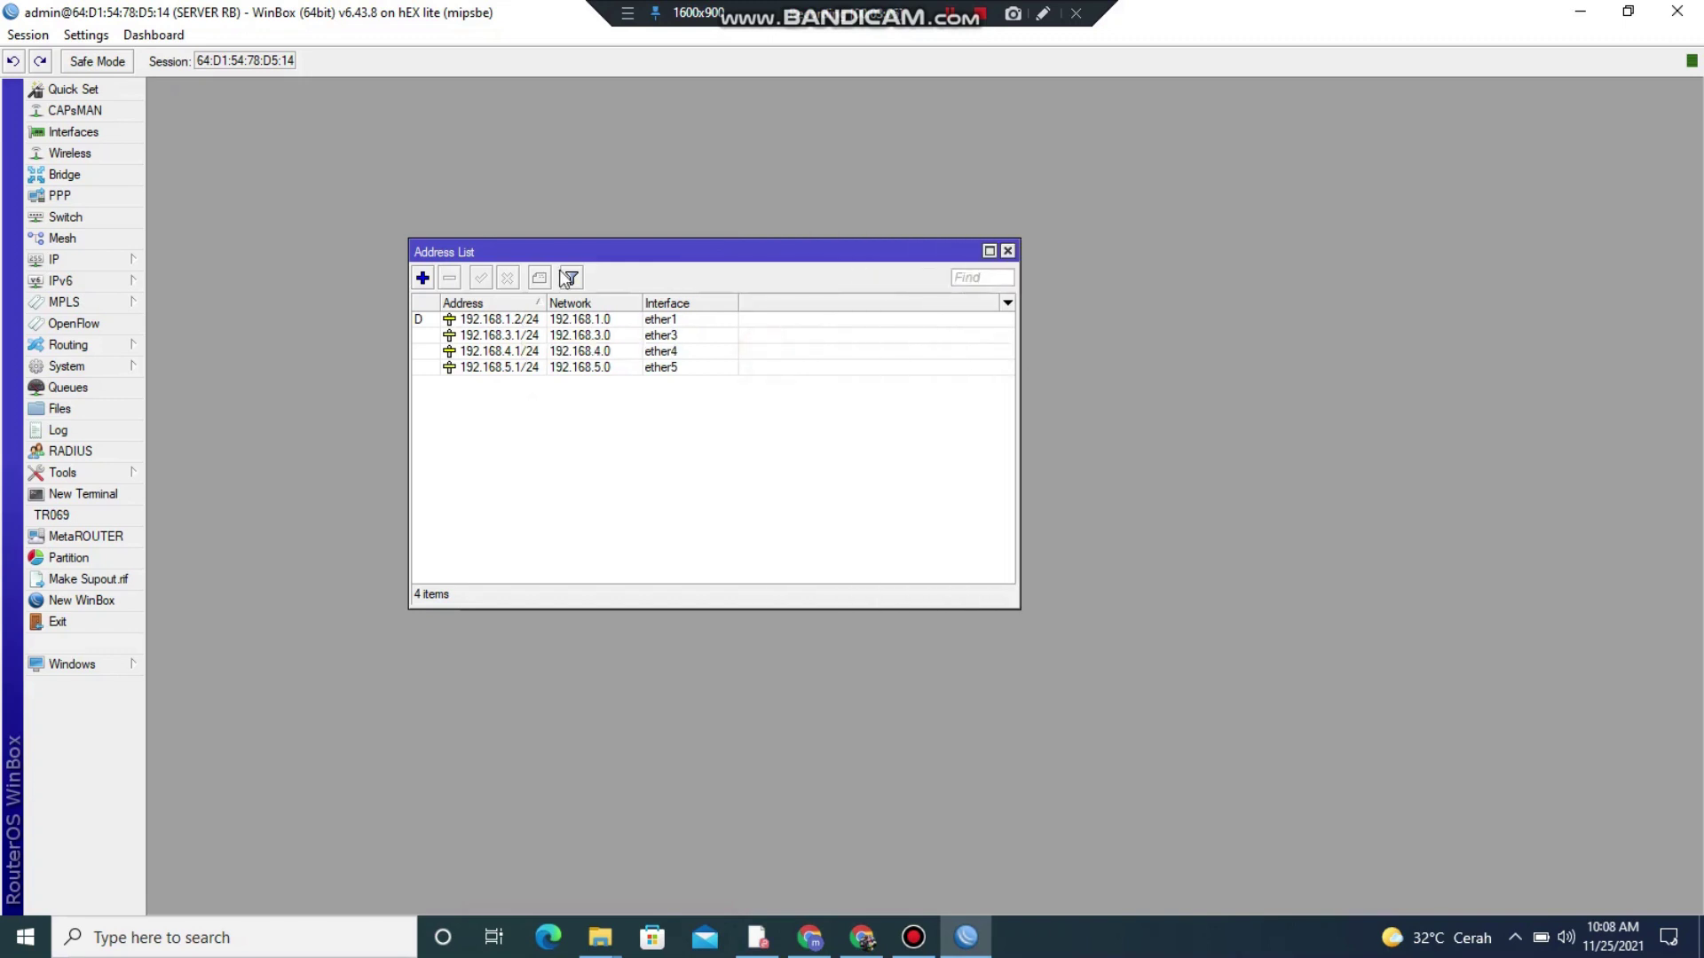
{"action": "left_click", "coordinate": [476, 318]}
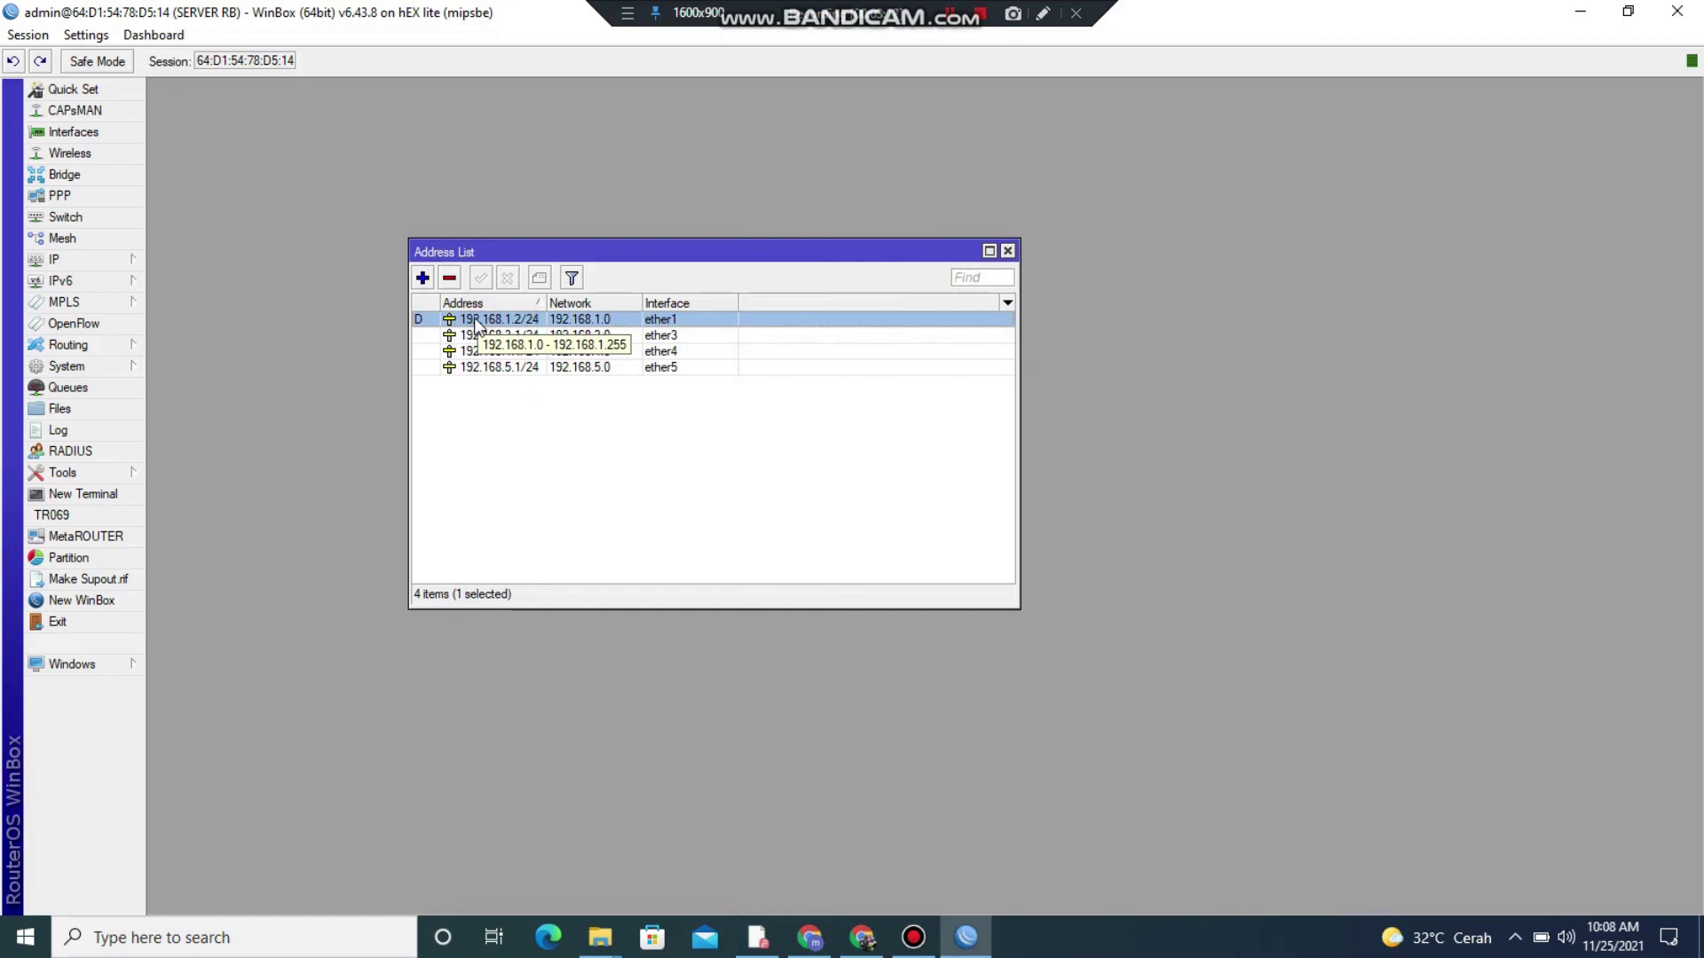
{"action": "left_click", "coordinate": [450, 279]}
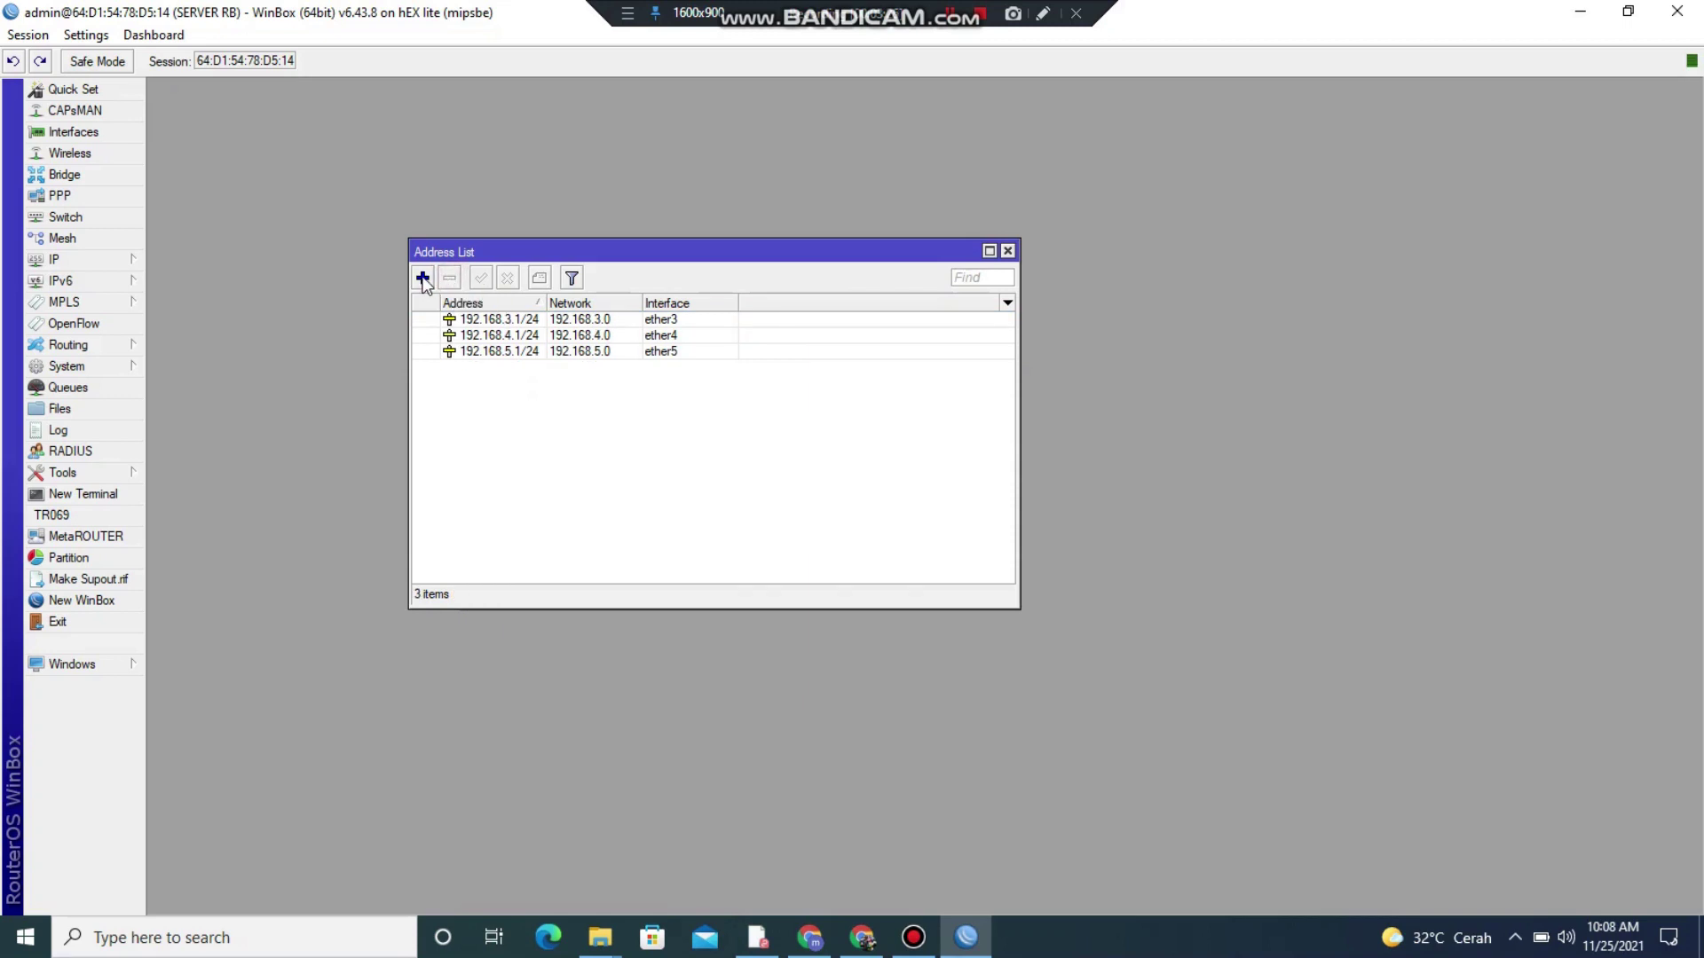
{"action": "left_click", "coordinate": [422, 279]}
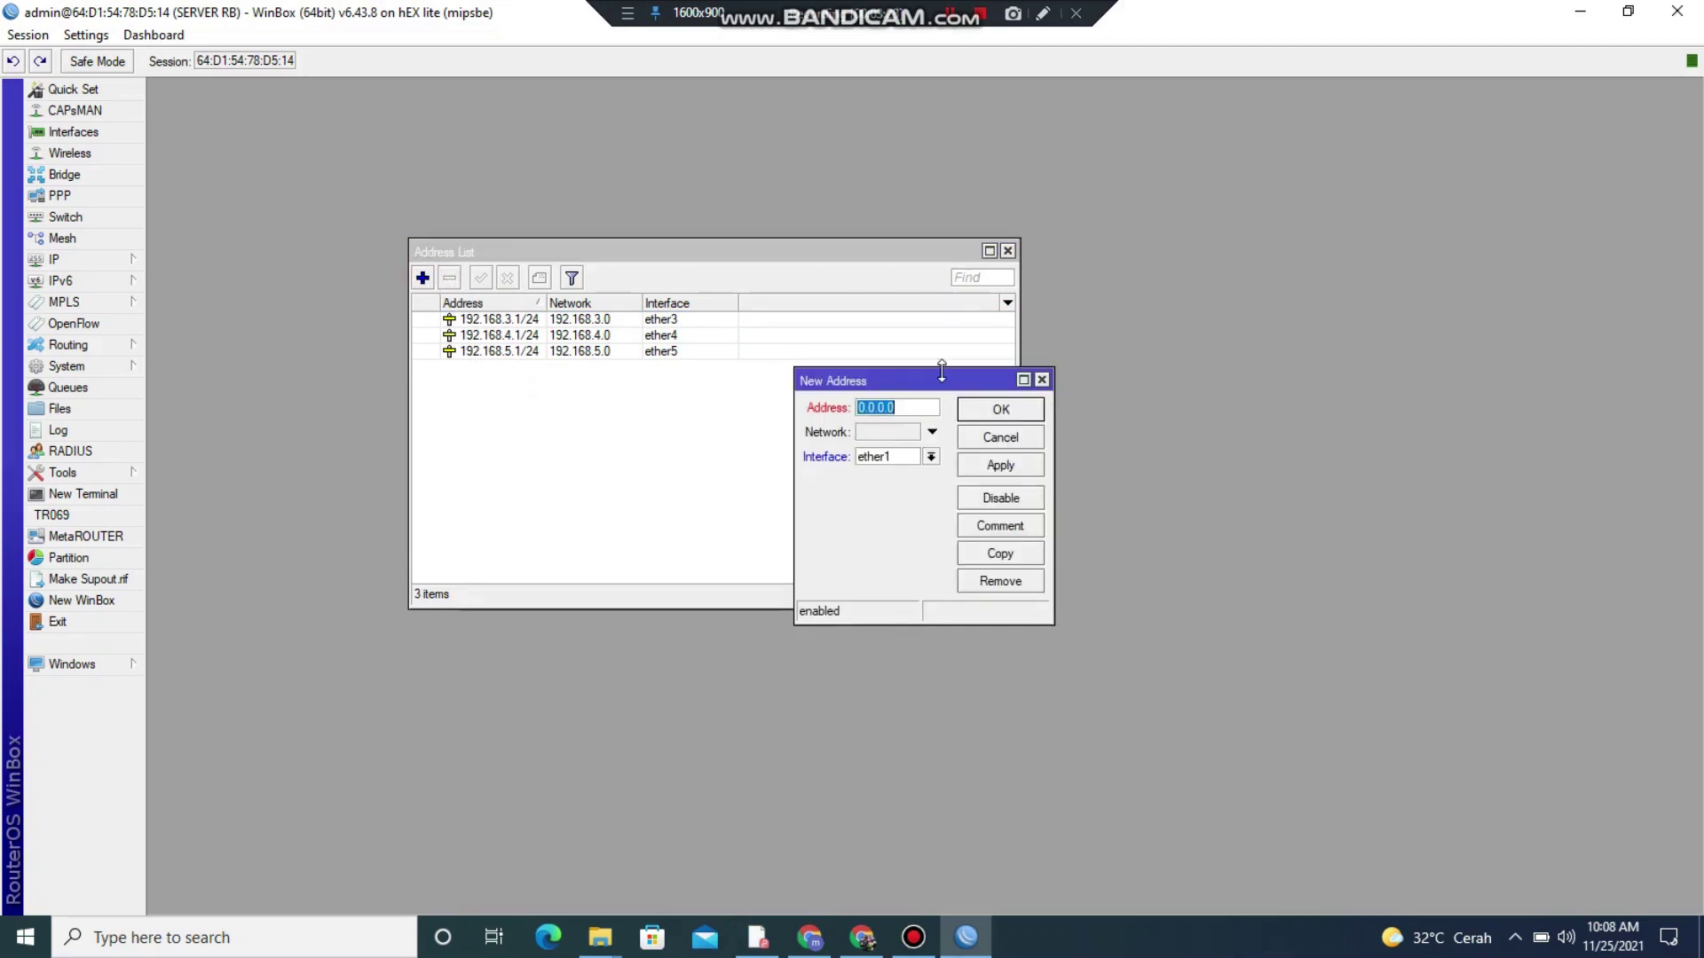
{"action": "left_click", "coordinate": [1041, 380]}
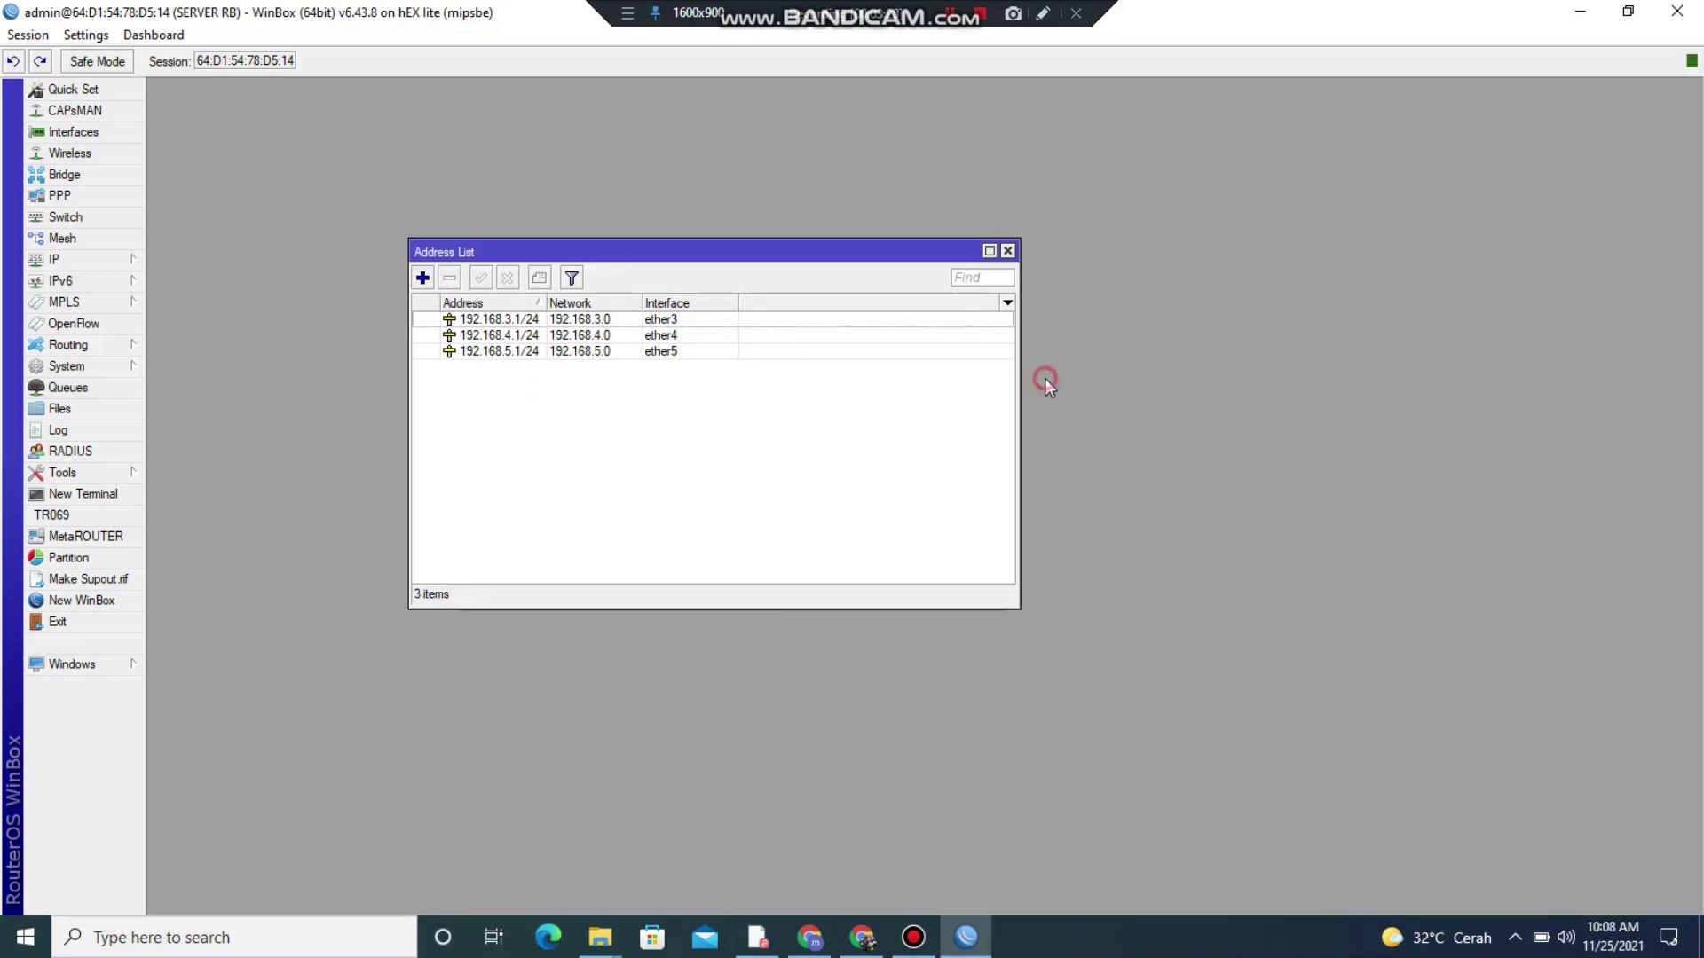
{"action": "left_click", "coordinate": [422, 278]}
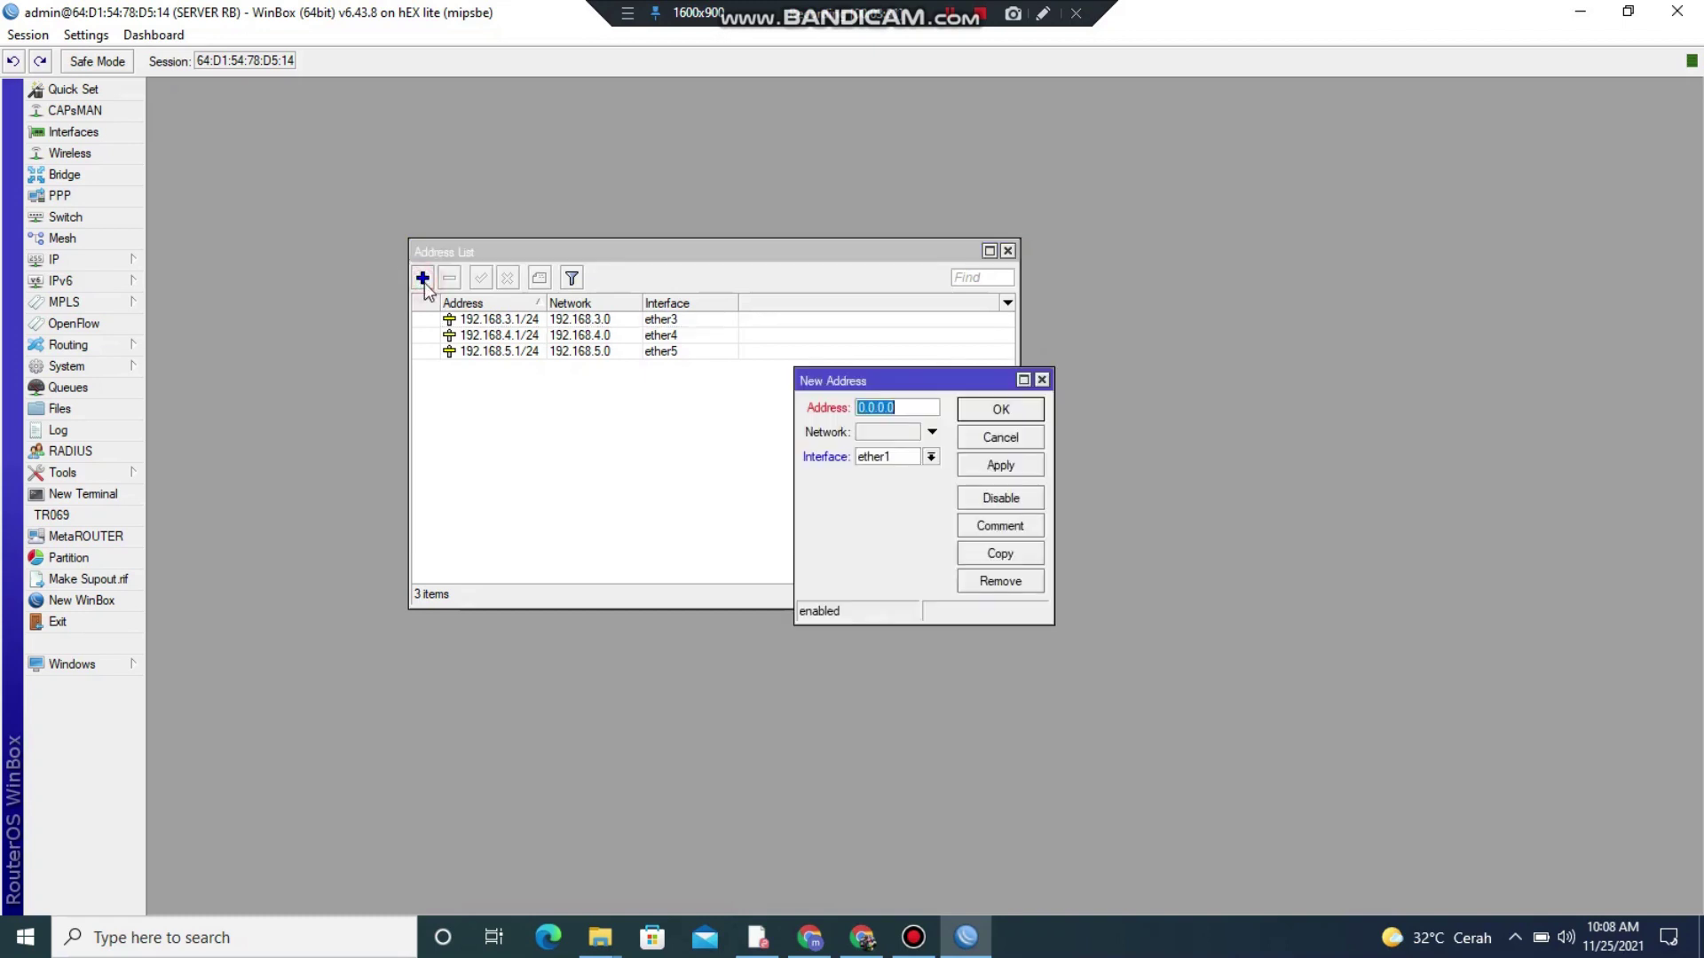
{"action": "left_click", "coordinate": [1045, 378]}
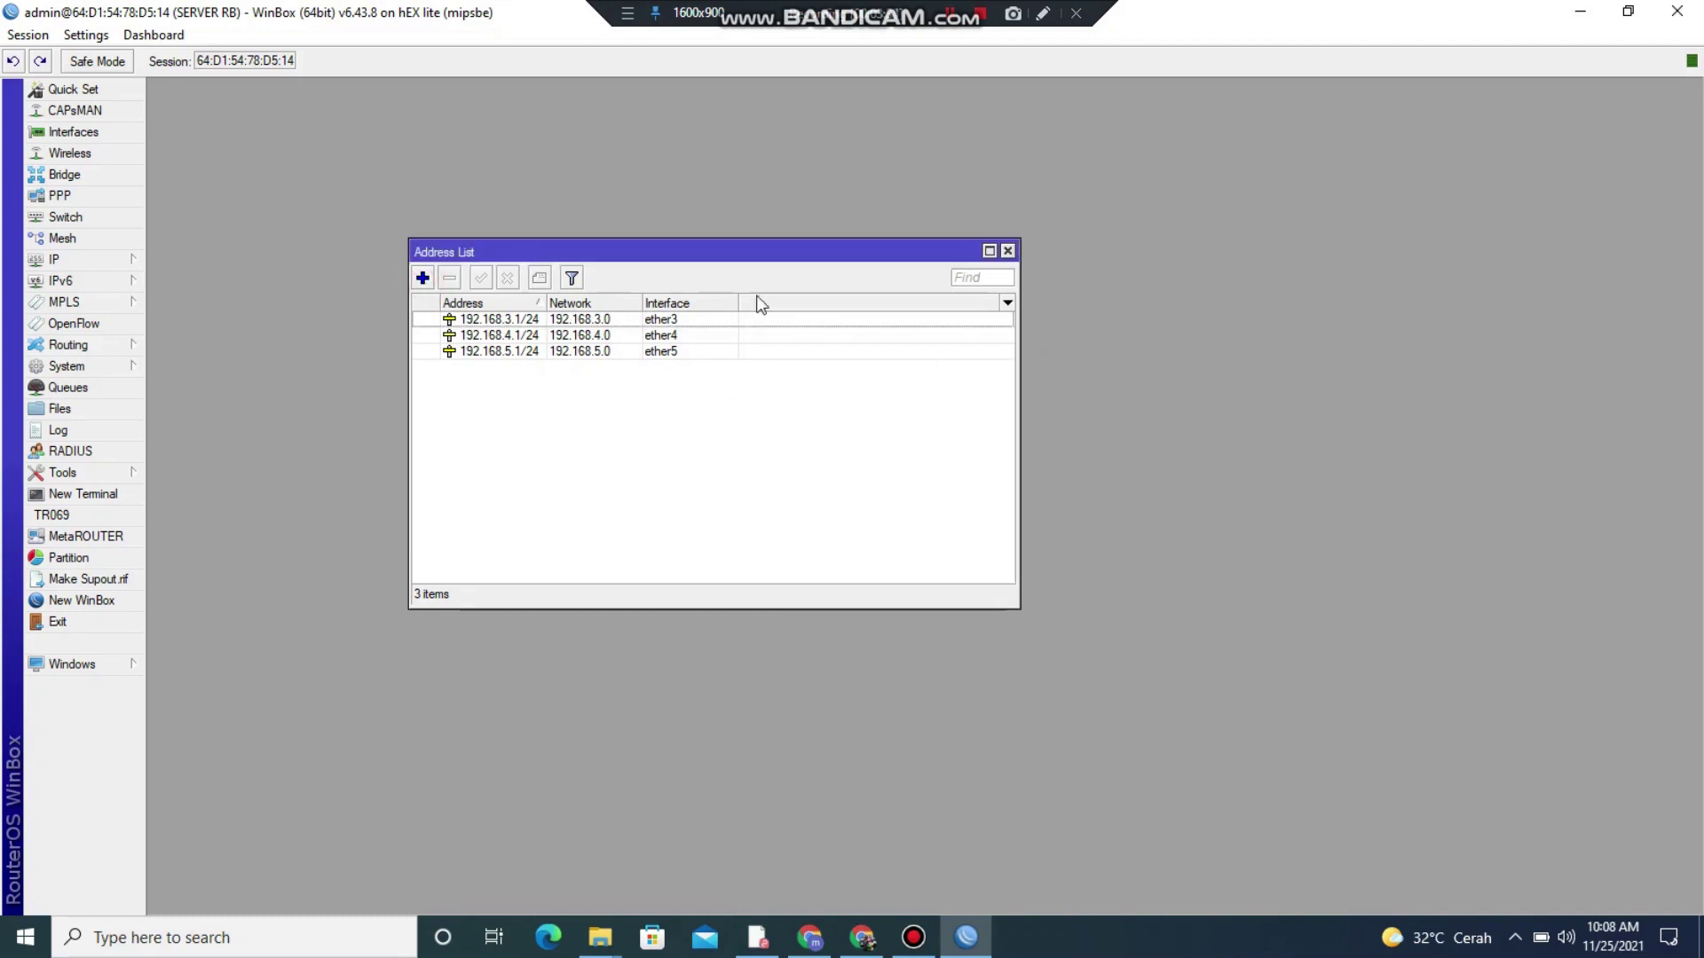
Open the DHCP client list and remove the existing client on ether1.
{"action": "left_click", "coordinate": [114, 260]}
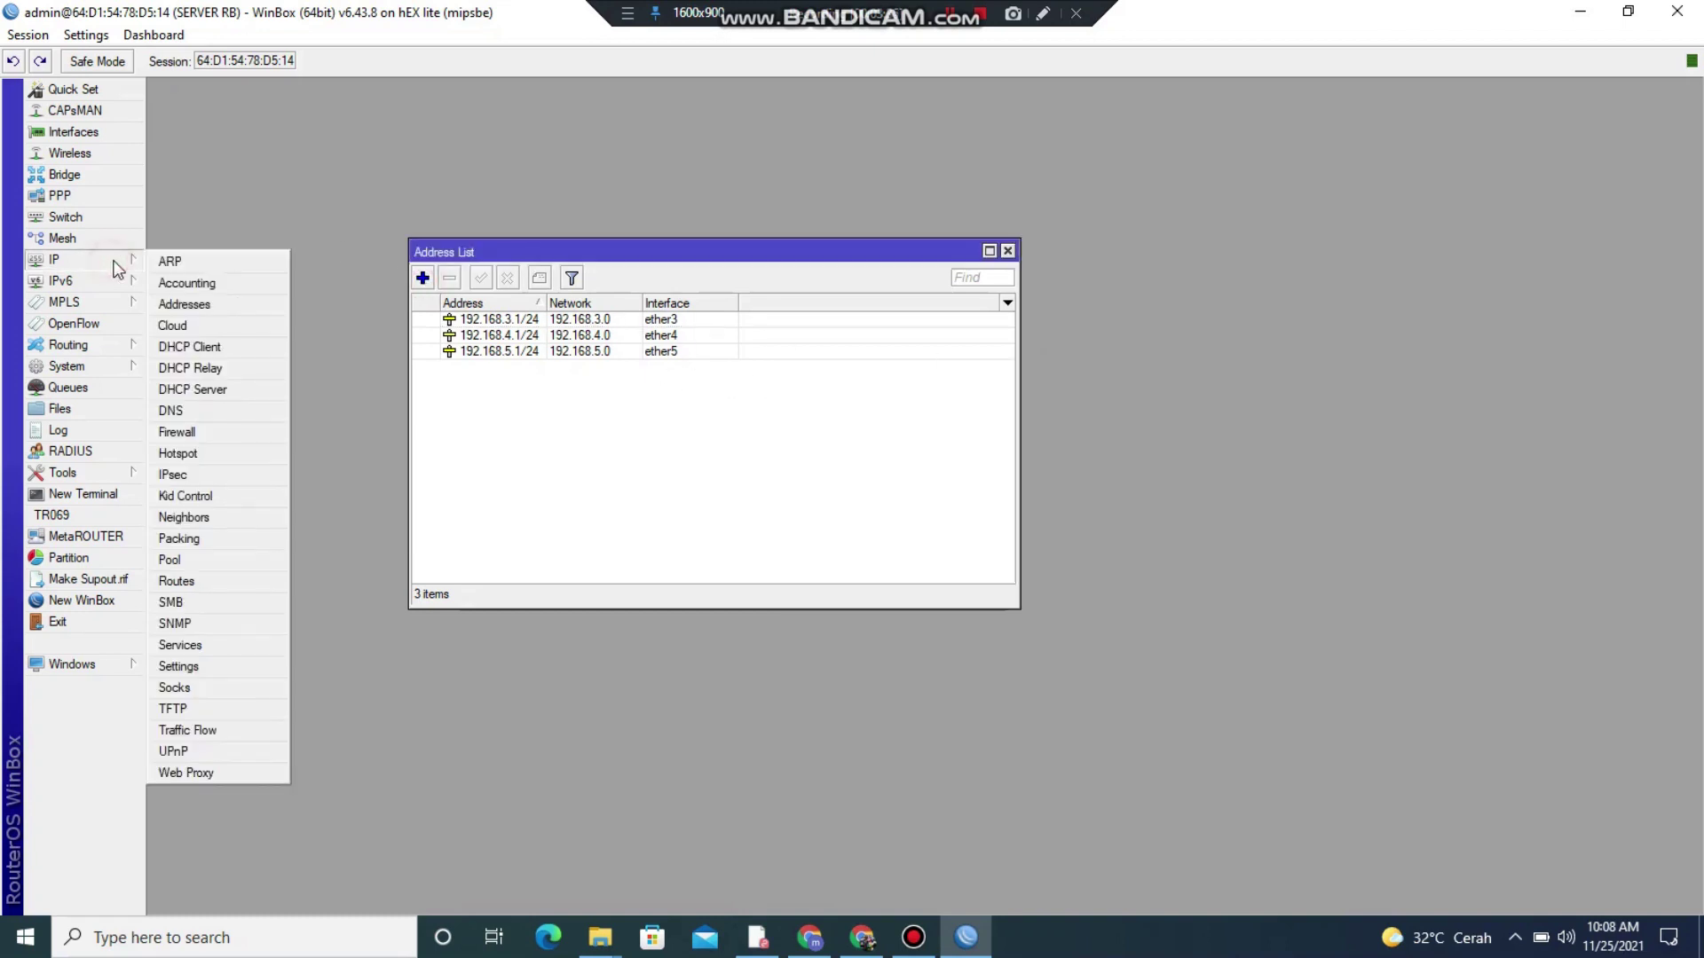
{"action": "left_click", "coordinate": [210, 347]}
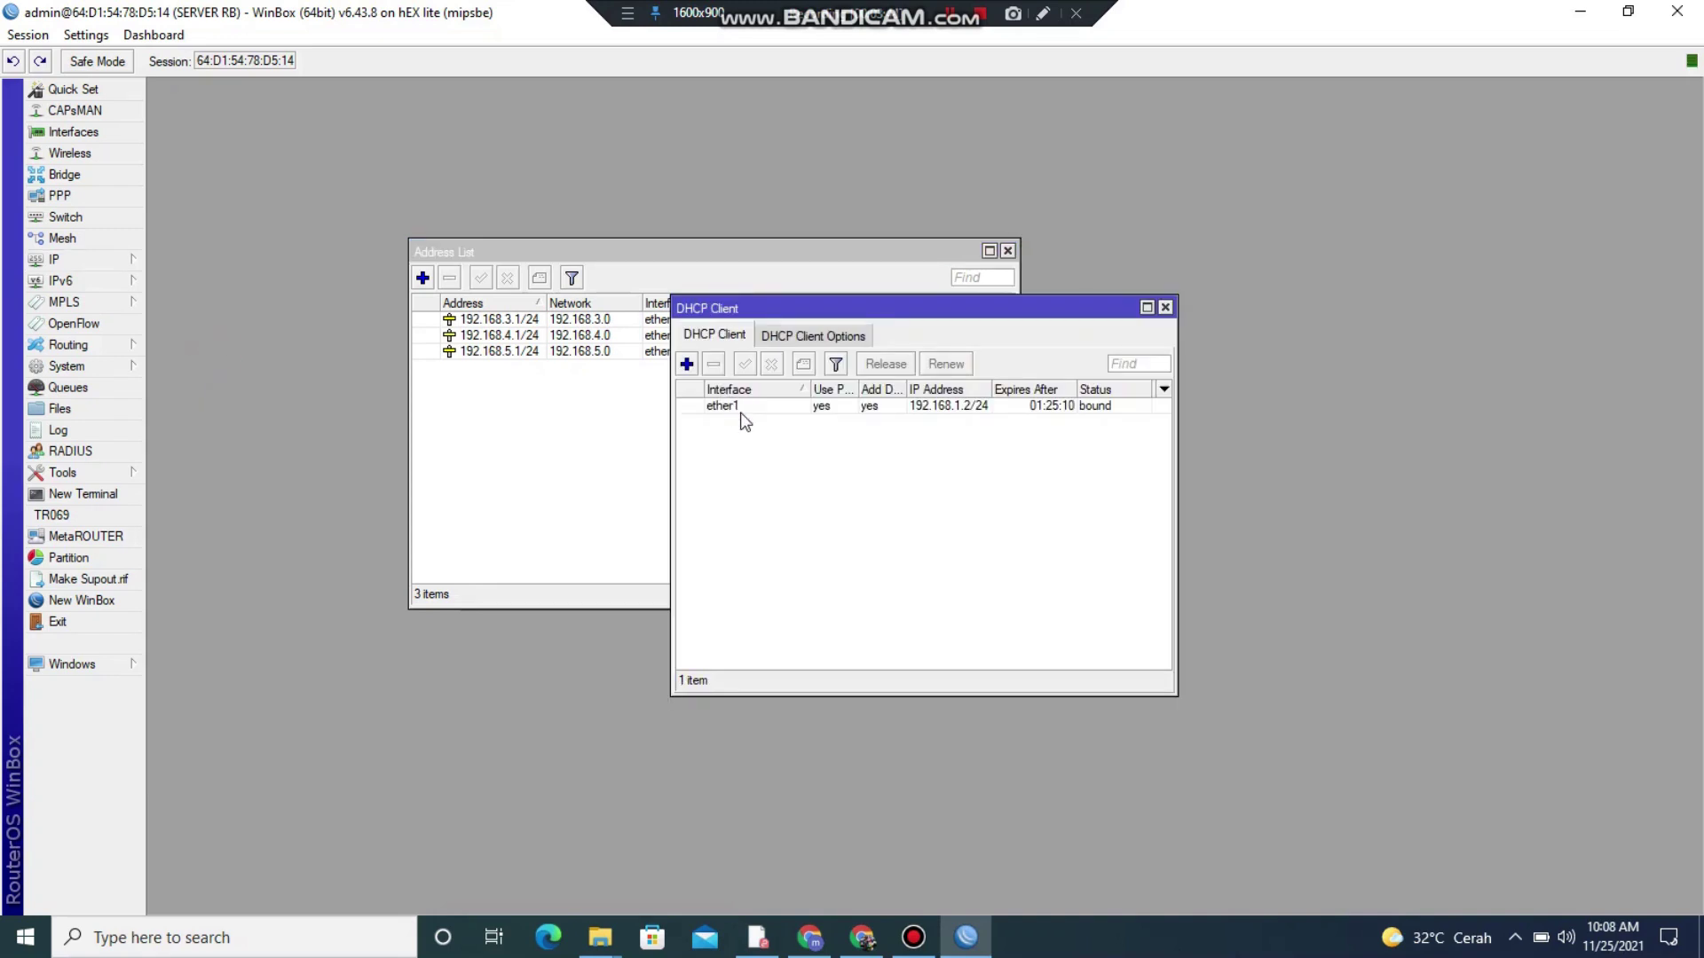
{"action": "left_click", "coordinate": [841, 408]}
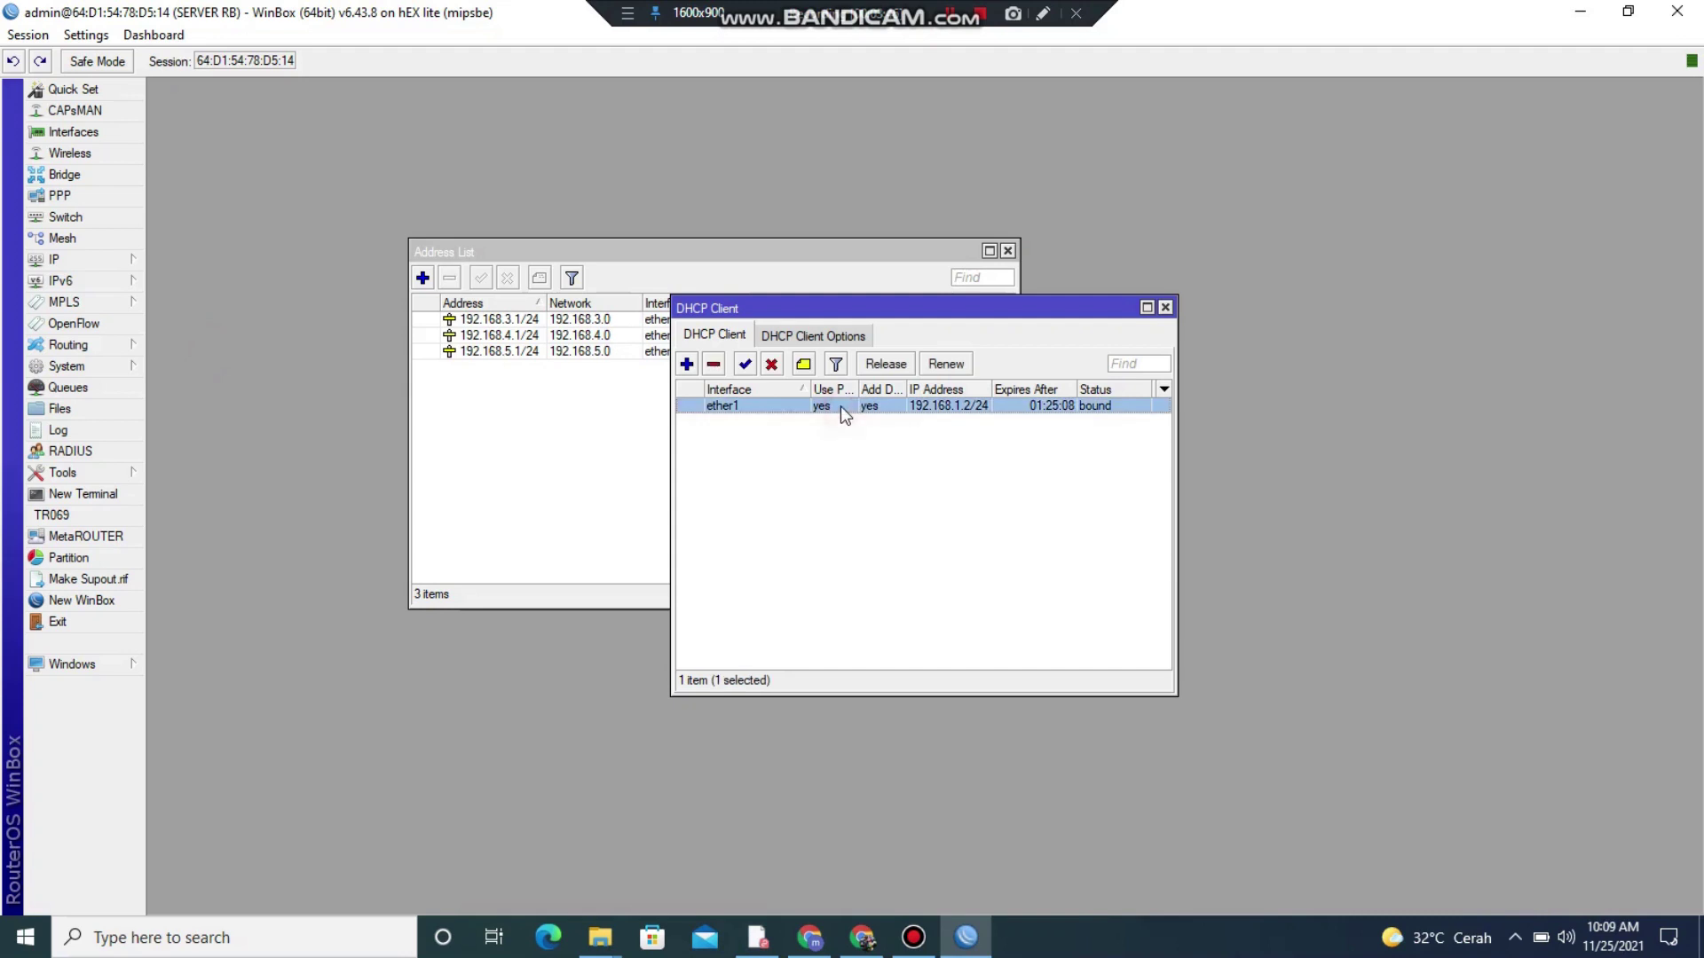
{"action": "left_click", "coordinate": [713, 366]}
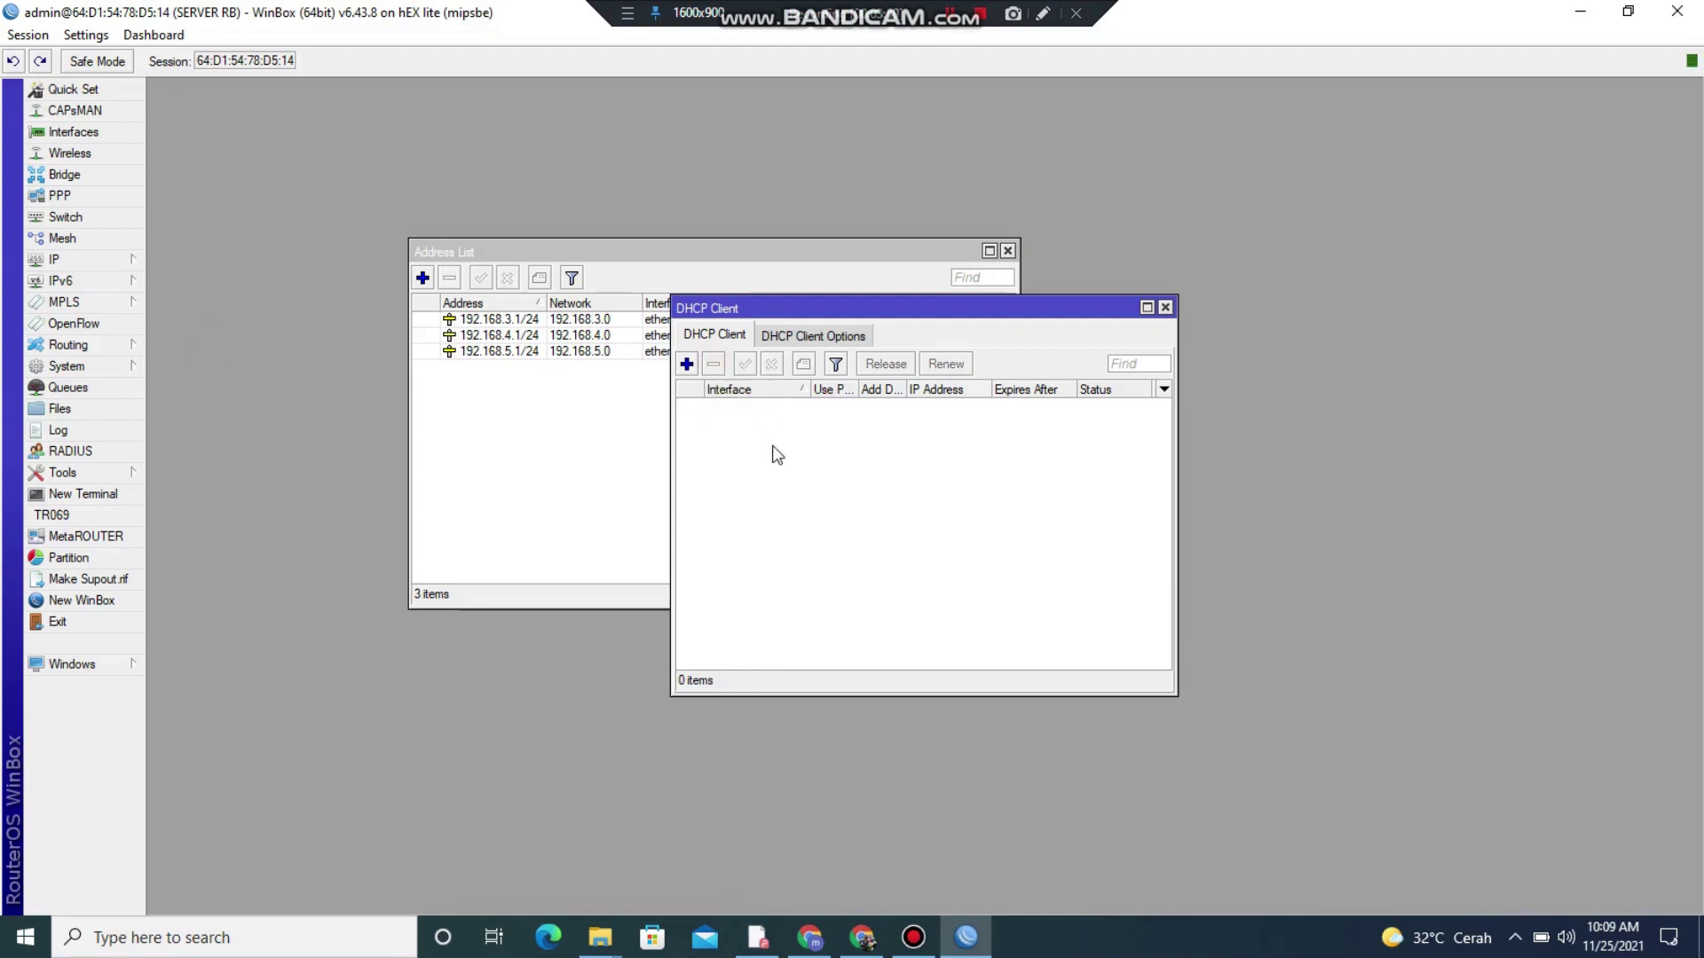
Place the DHCP client list beside the address list and add a client on ether1 with peer DNS, peer NTP and default route enabled.
{"action": "left_click_drag", "start_coordinate": [763, 311], "coordinate": [1116, 247]}
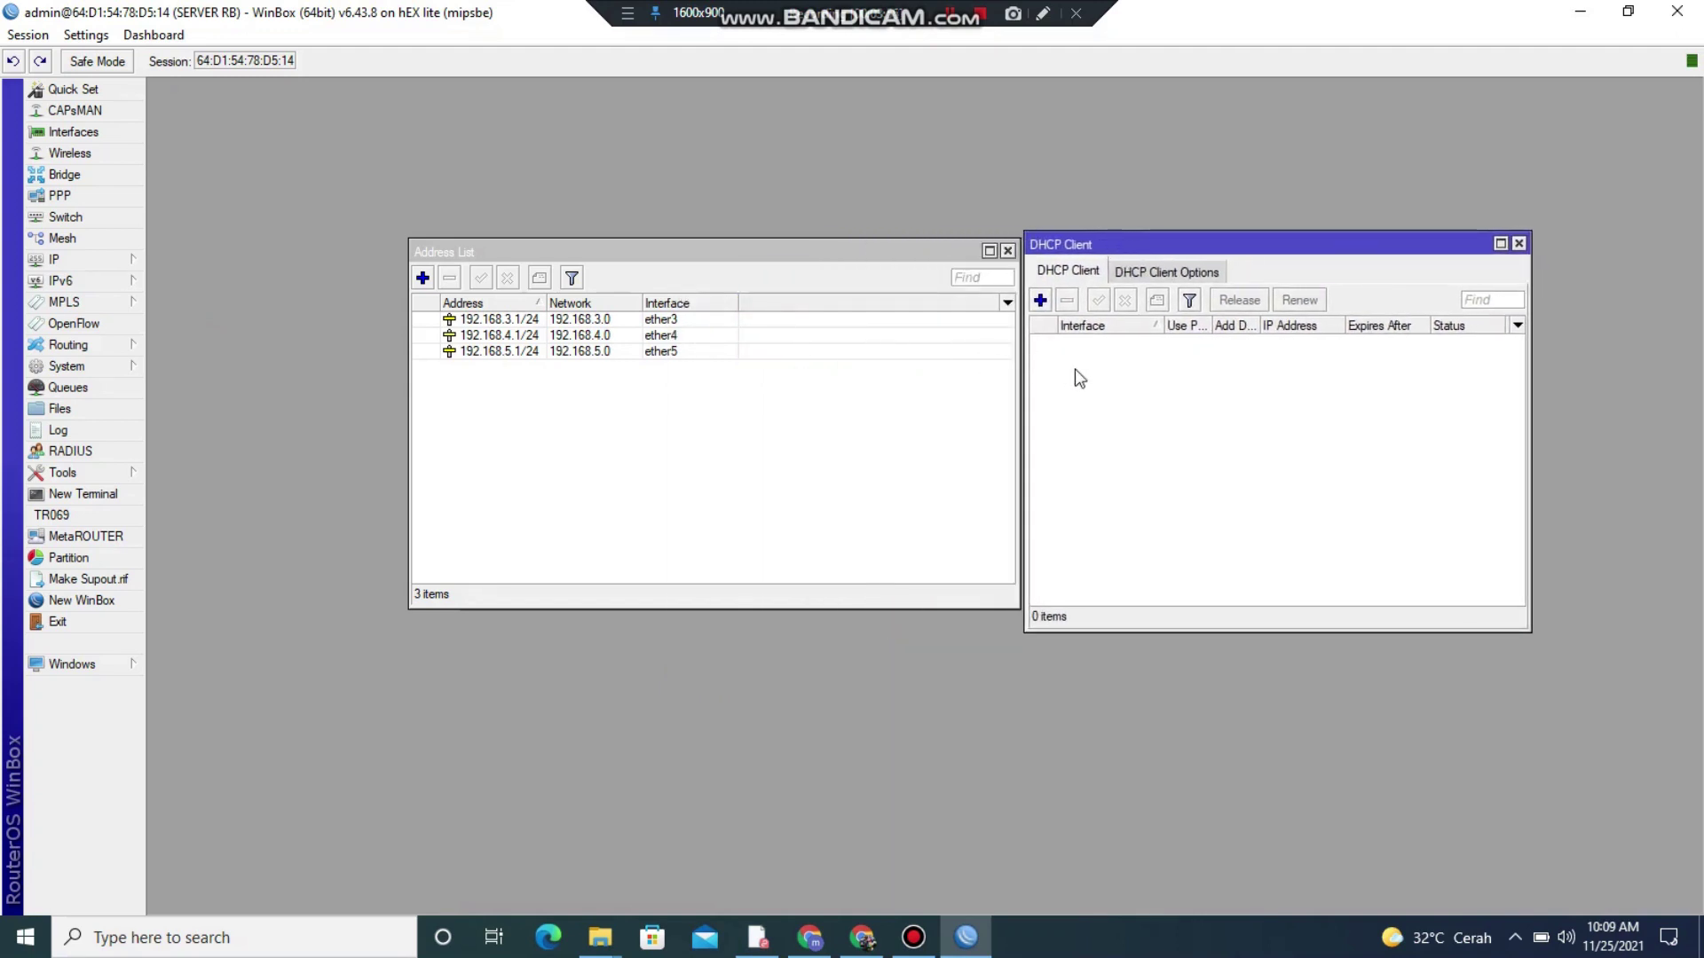
{"action": "left_click", "coordinate": [1041, 300]}
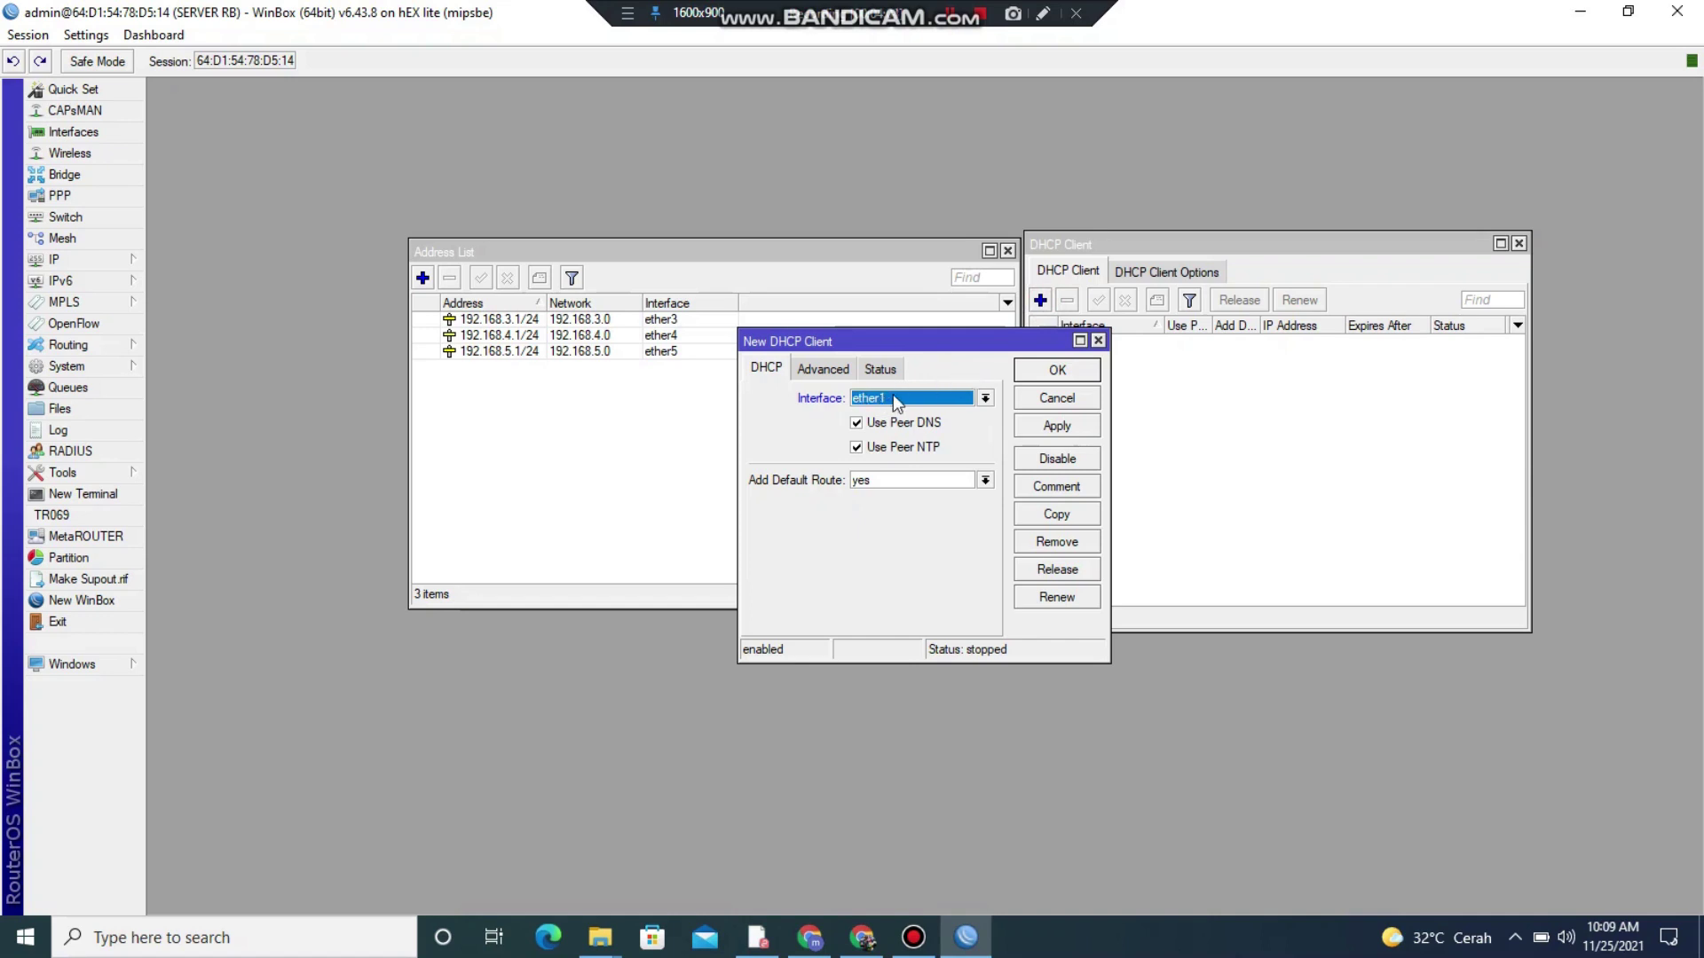
{"action": "left_click", "coordinate": [1026, 429]}
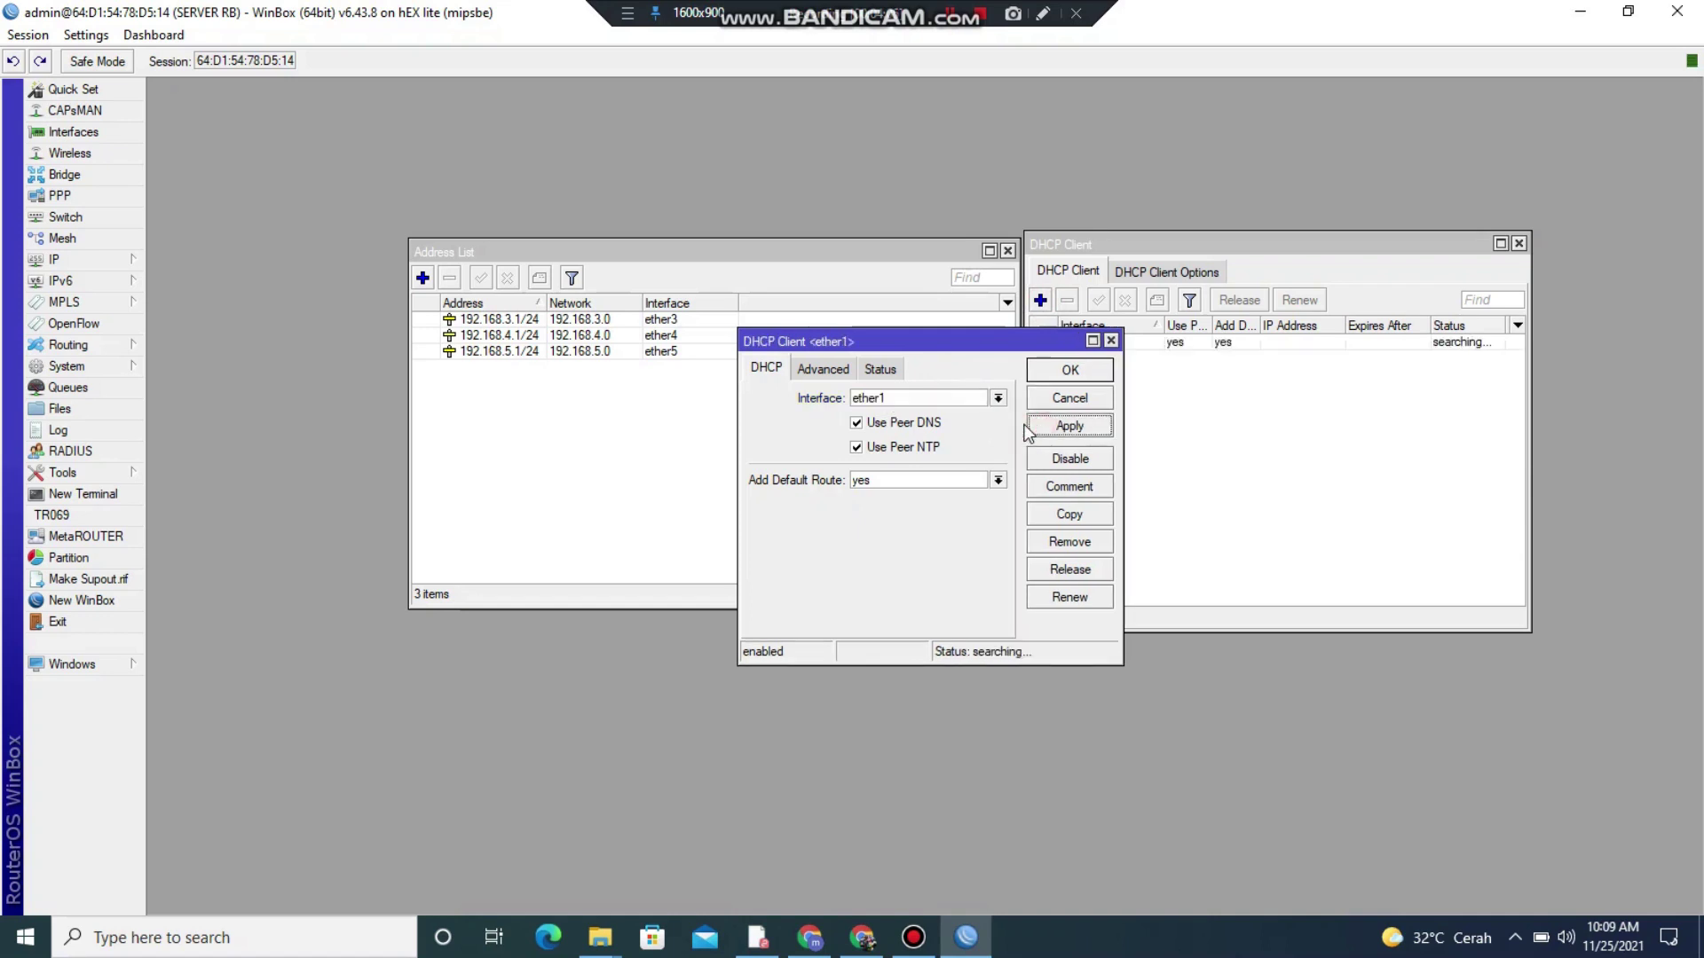
{"action": "left_click", "coordinate": [1065, 367]}
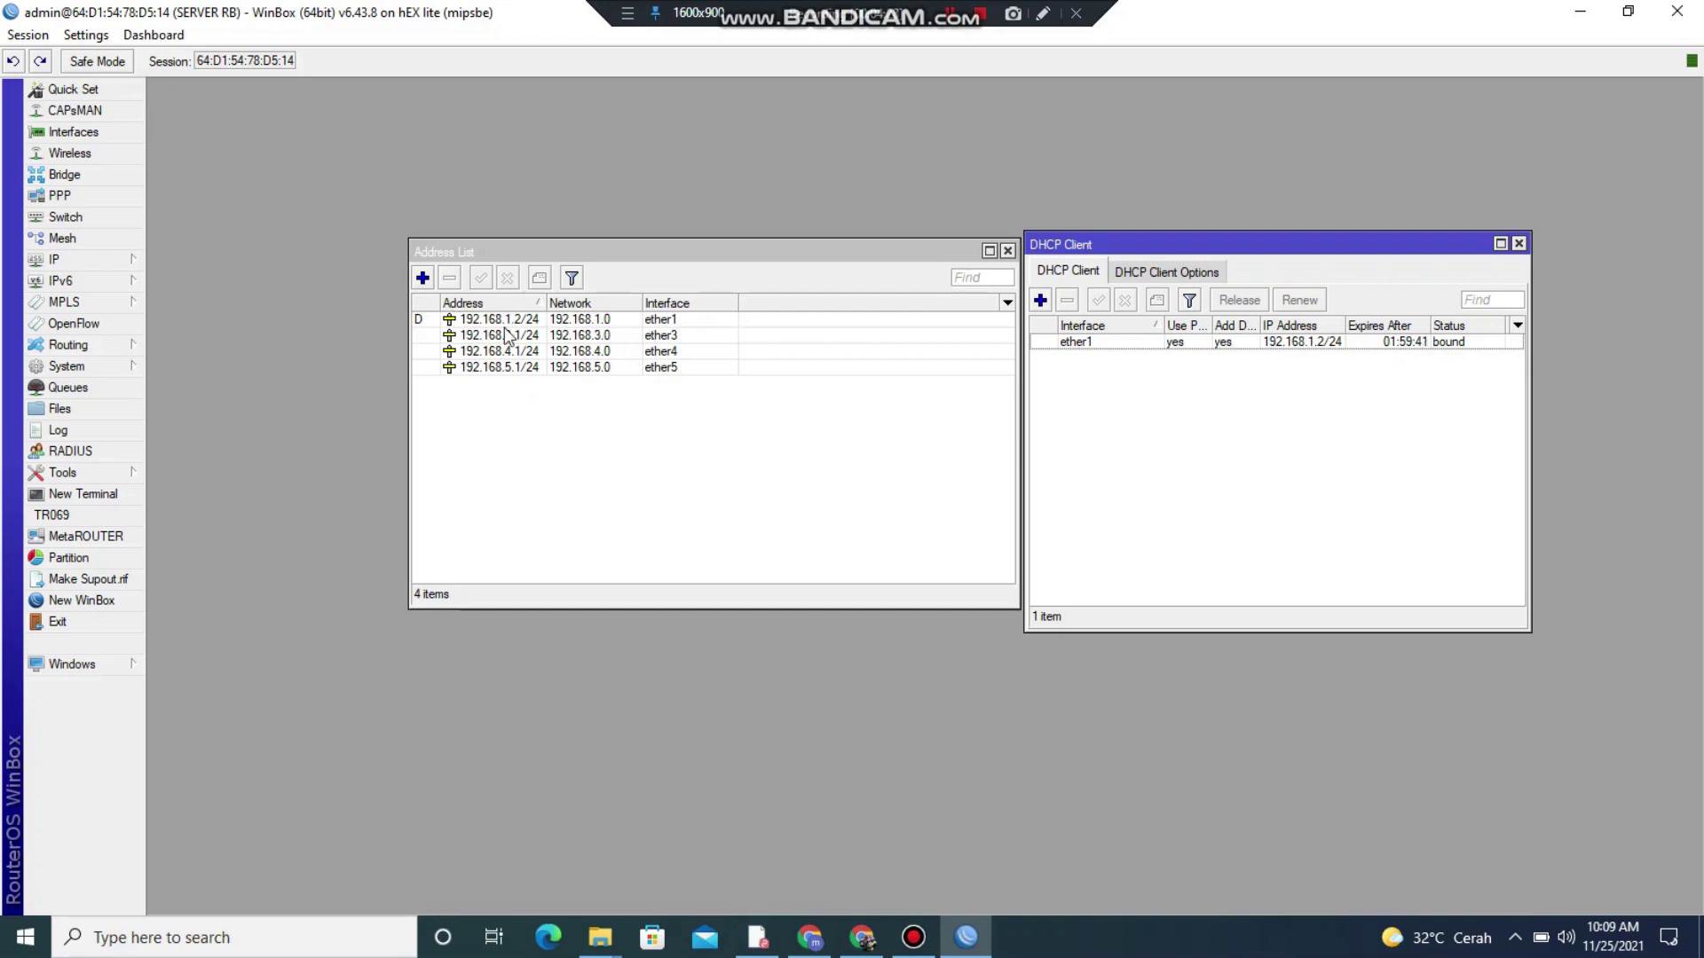
{"action": "mouse_move", "coordinate": [494, 336]}
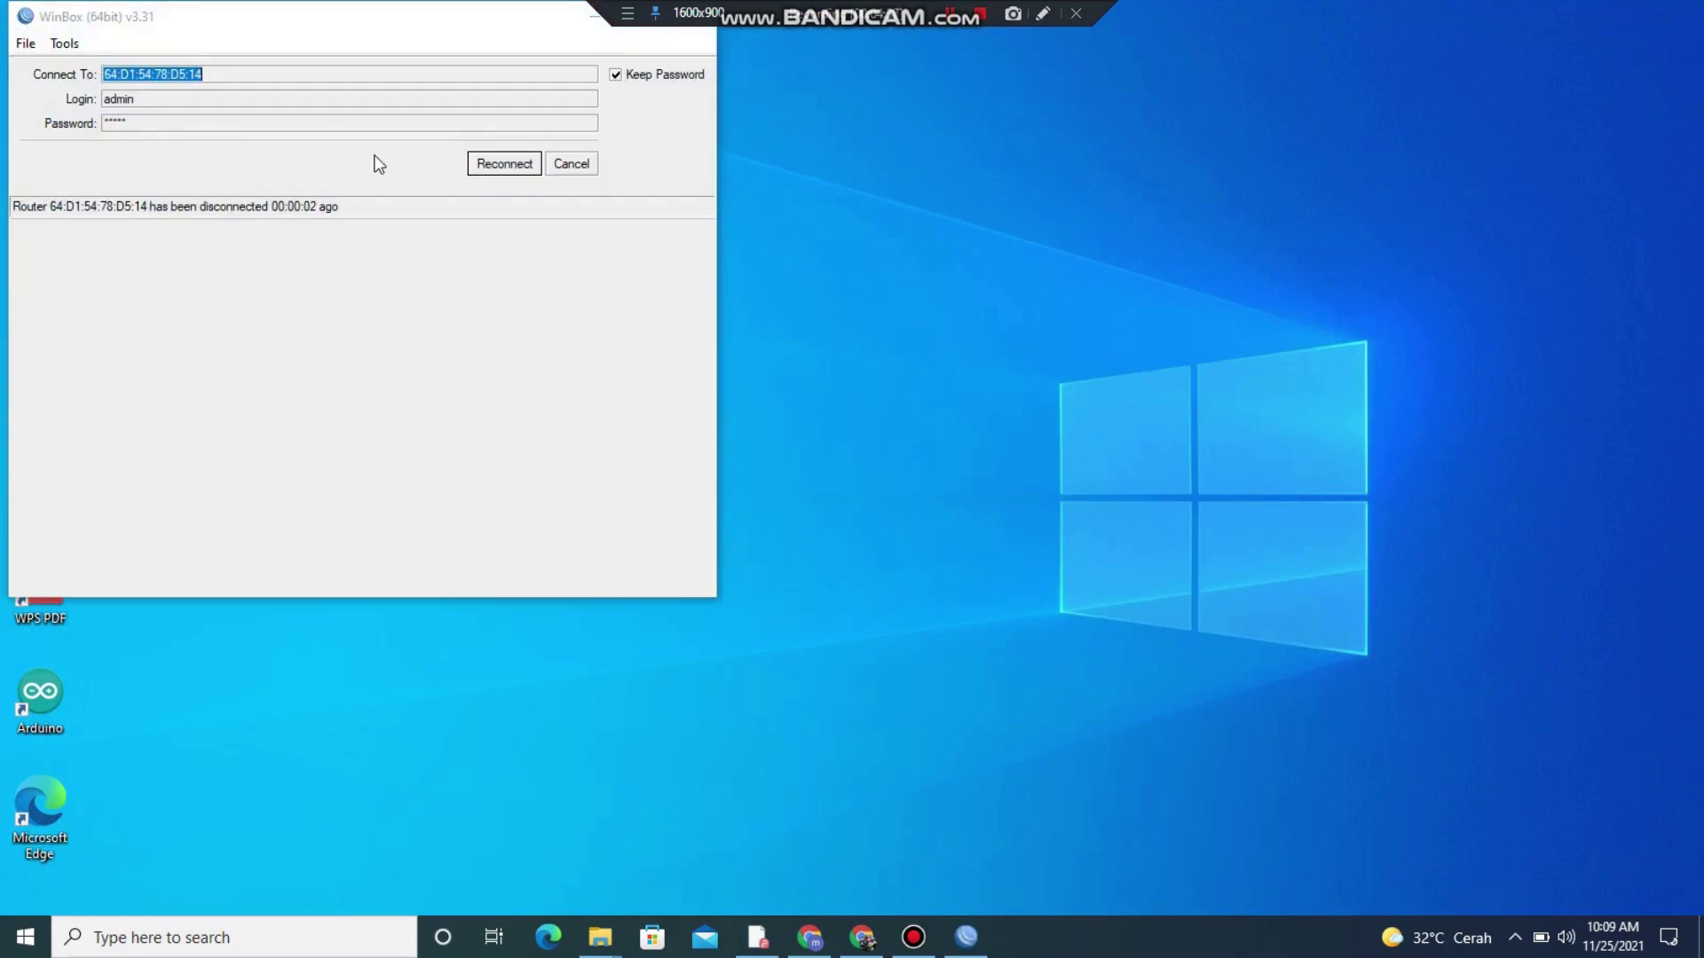
Try to reconnect to the disconnected router at 64:D1:54:78:D5:14 with the saved admin login.
{"action": "left_click", "coordinate": [310, 75]}
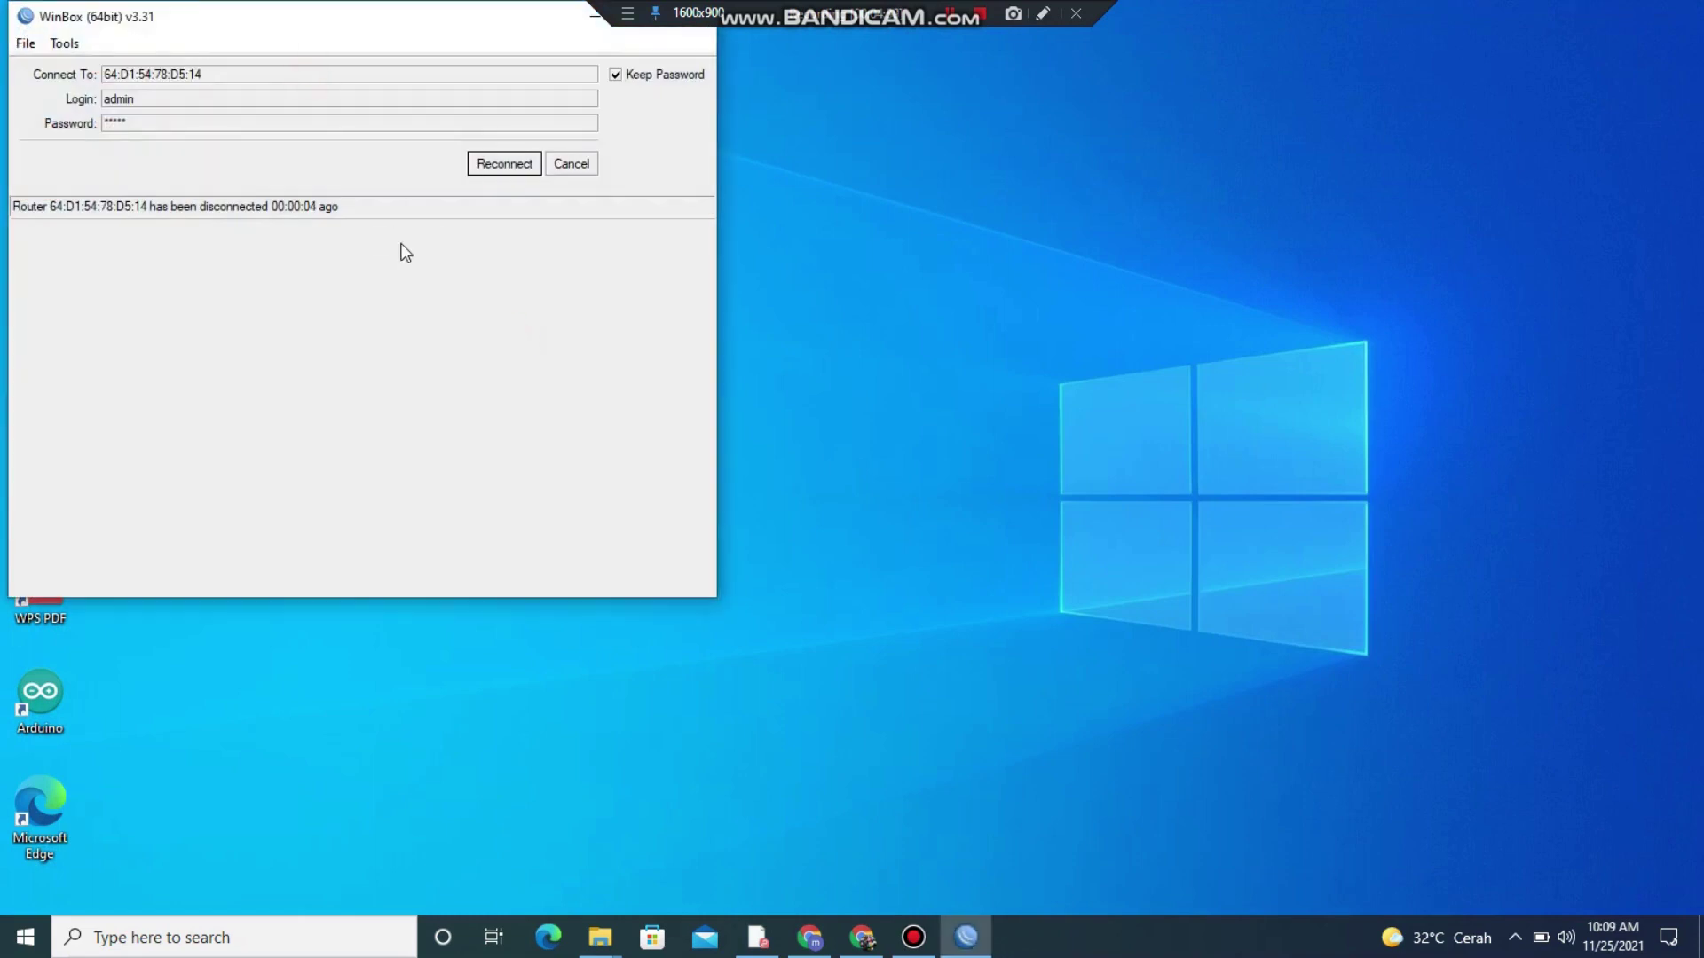
{"action": "left_click", "coordinate": [487, 165]}
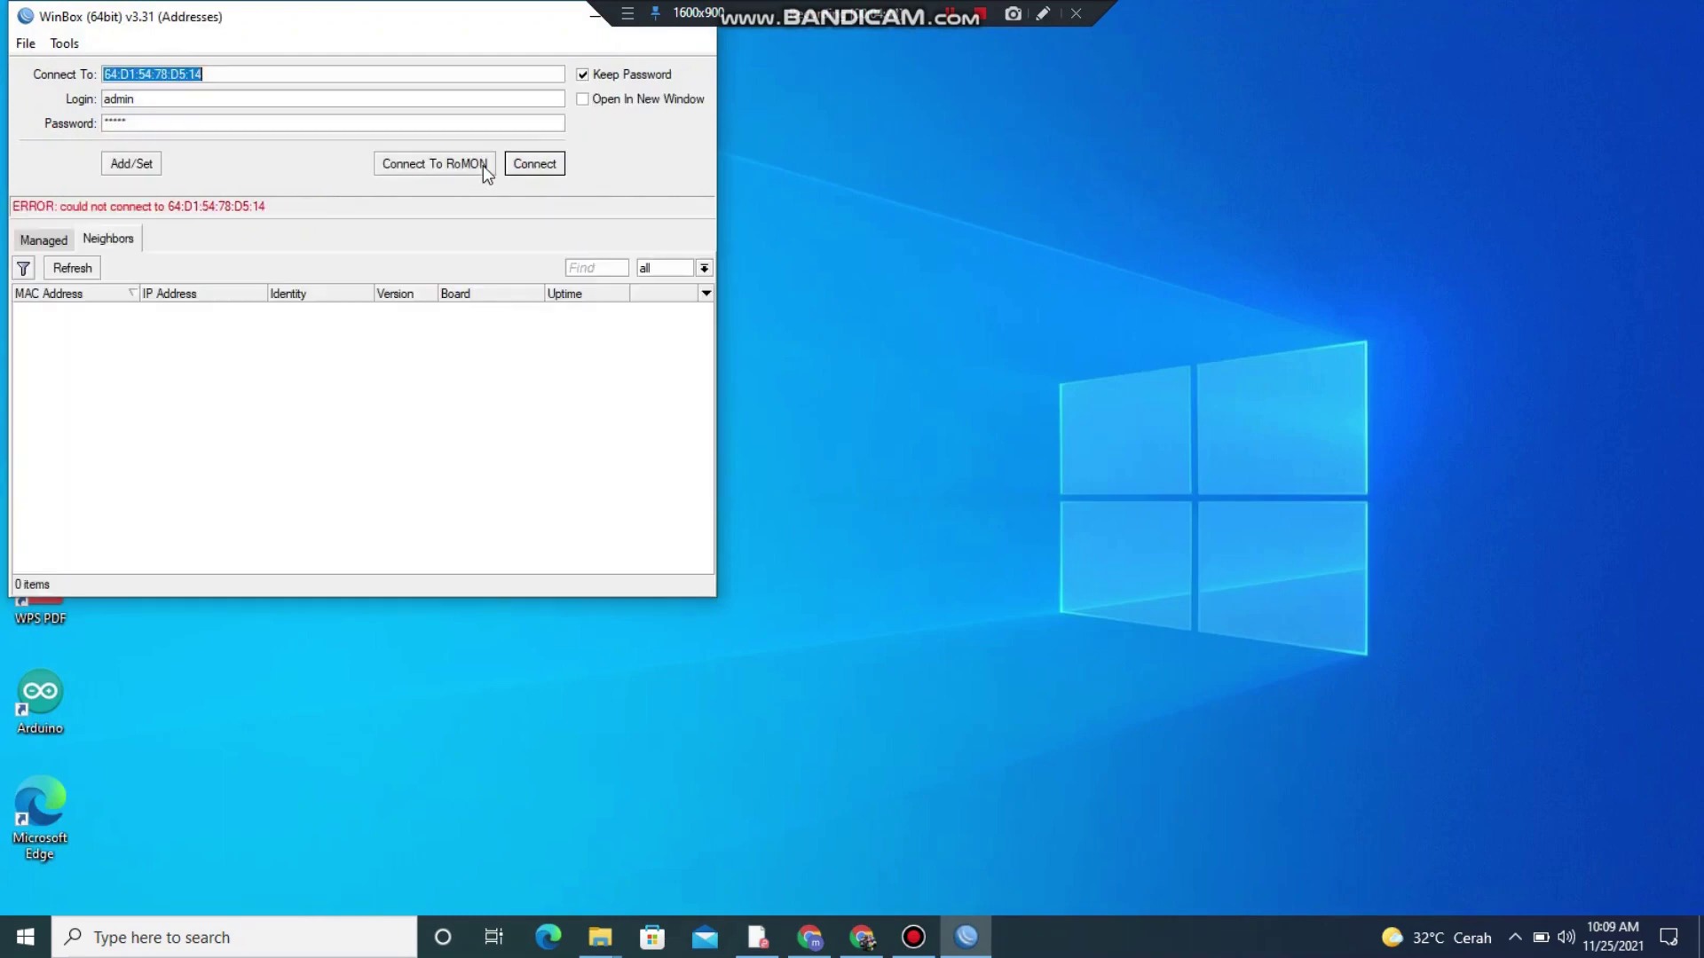
{"action": "left_click", "coordinate": [236, 74]}
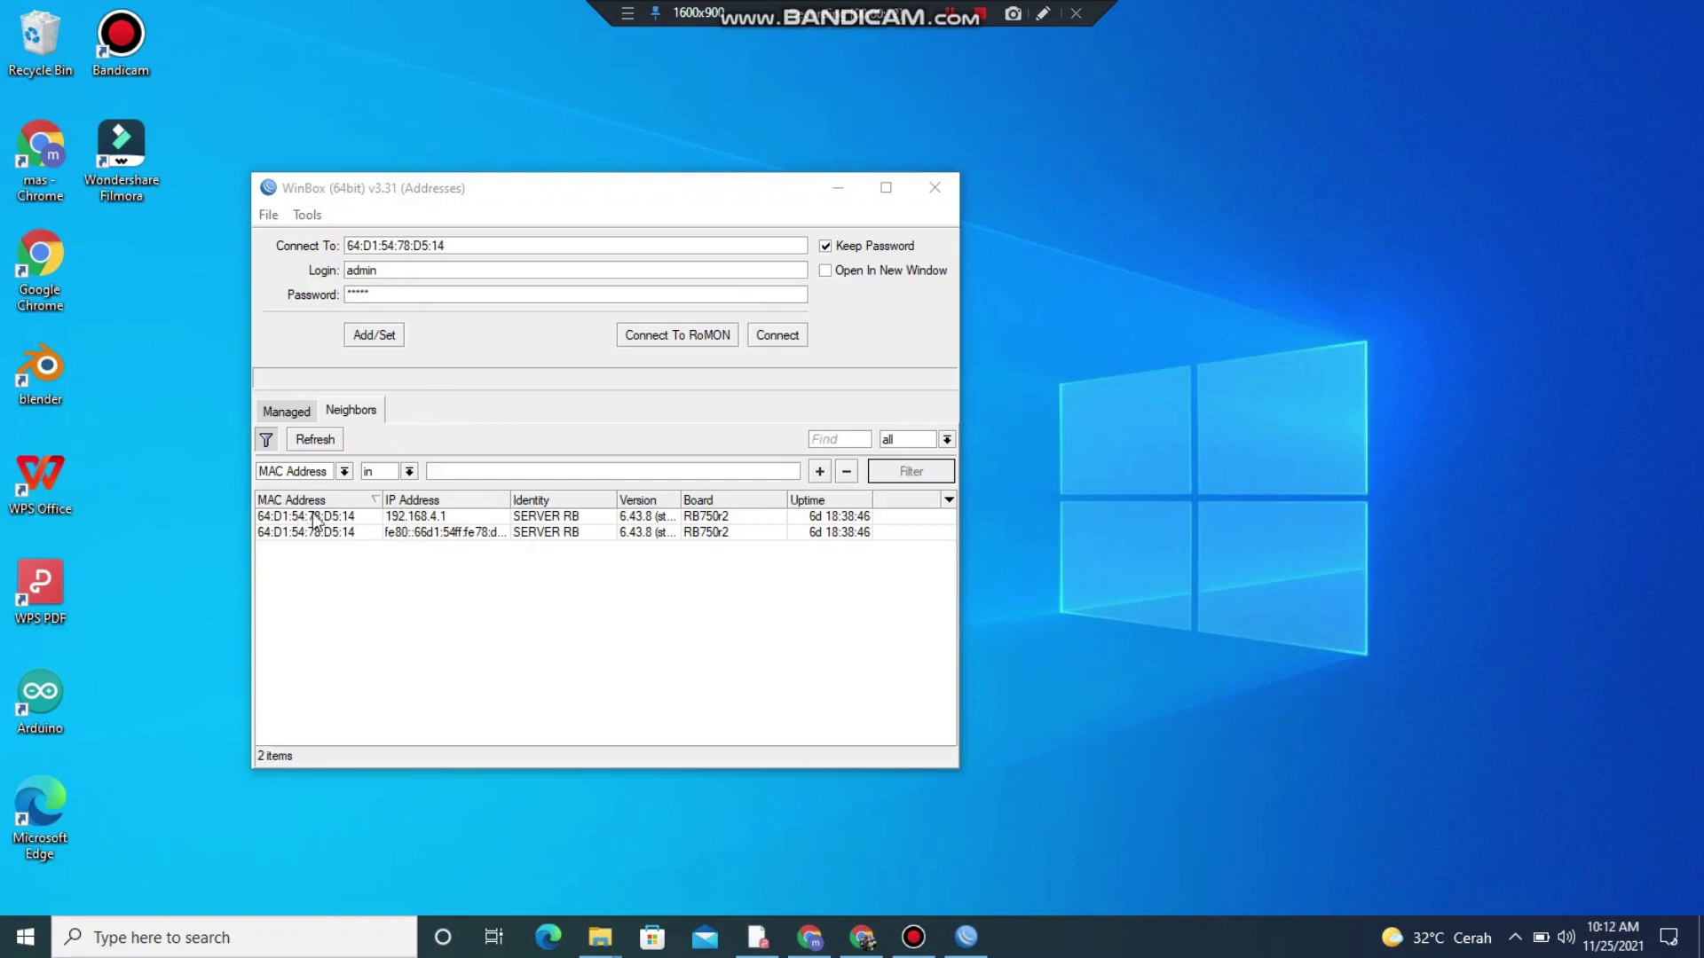
Pick the SERVER RB neighbor by MAC address instead of IP address and connect to it as admin.
{"action": "left_click", "coordinate": [402, 517]}
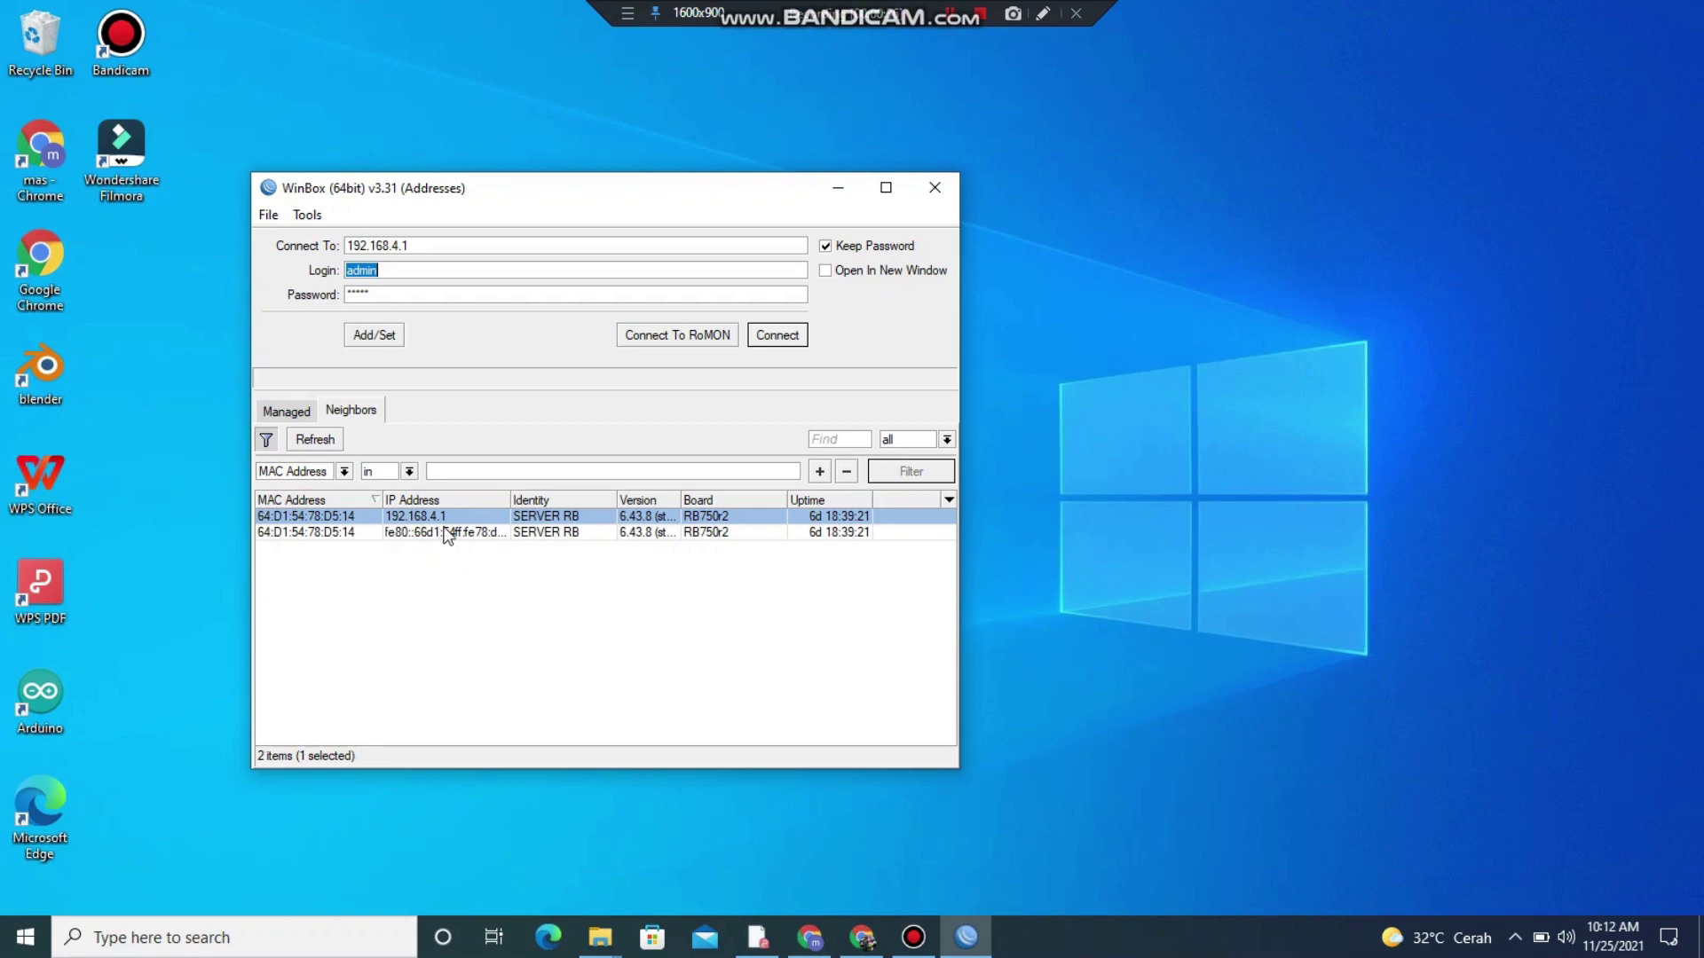
{"action": "left_click", "coordinate": [305, 523]}
{"action": "left_click", "coordinate": [397, 522]}
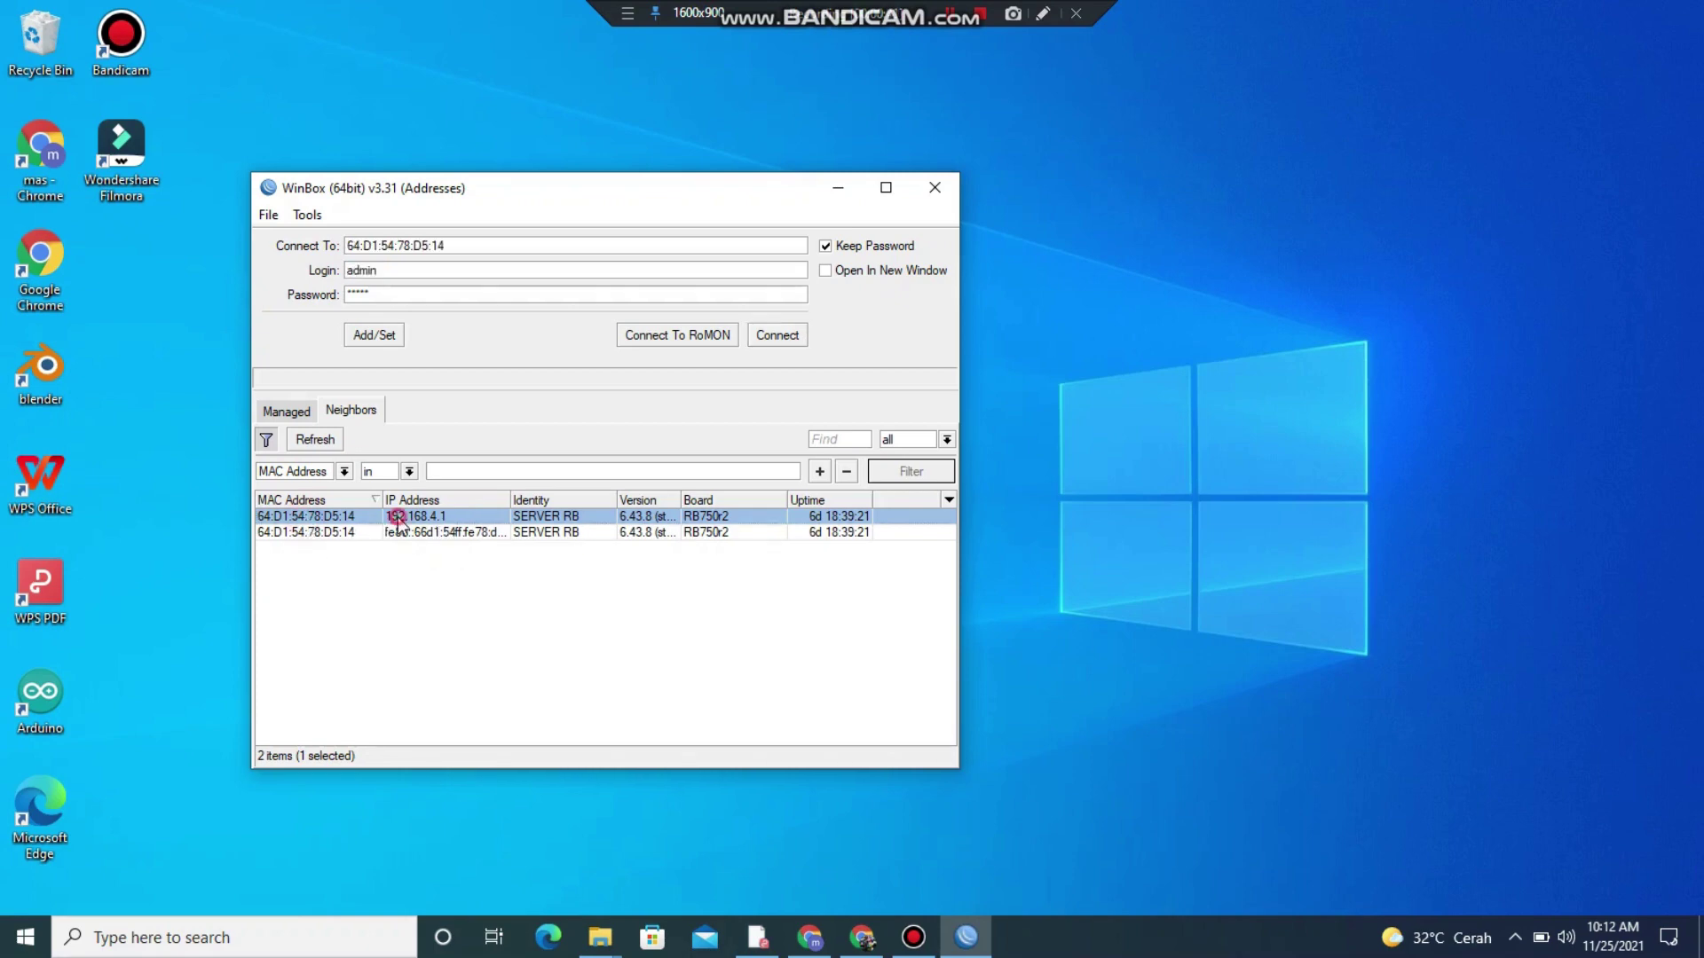
{"action": "left_click", "coordinate": [342, 521]}
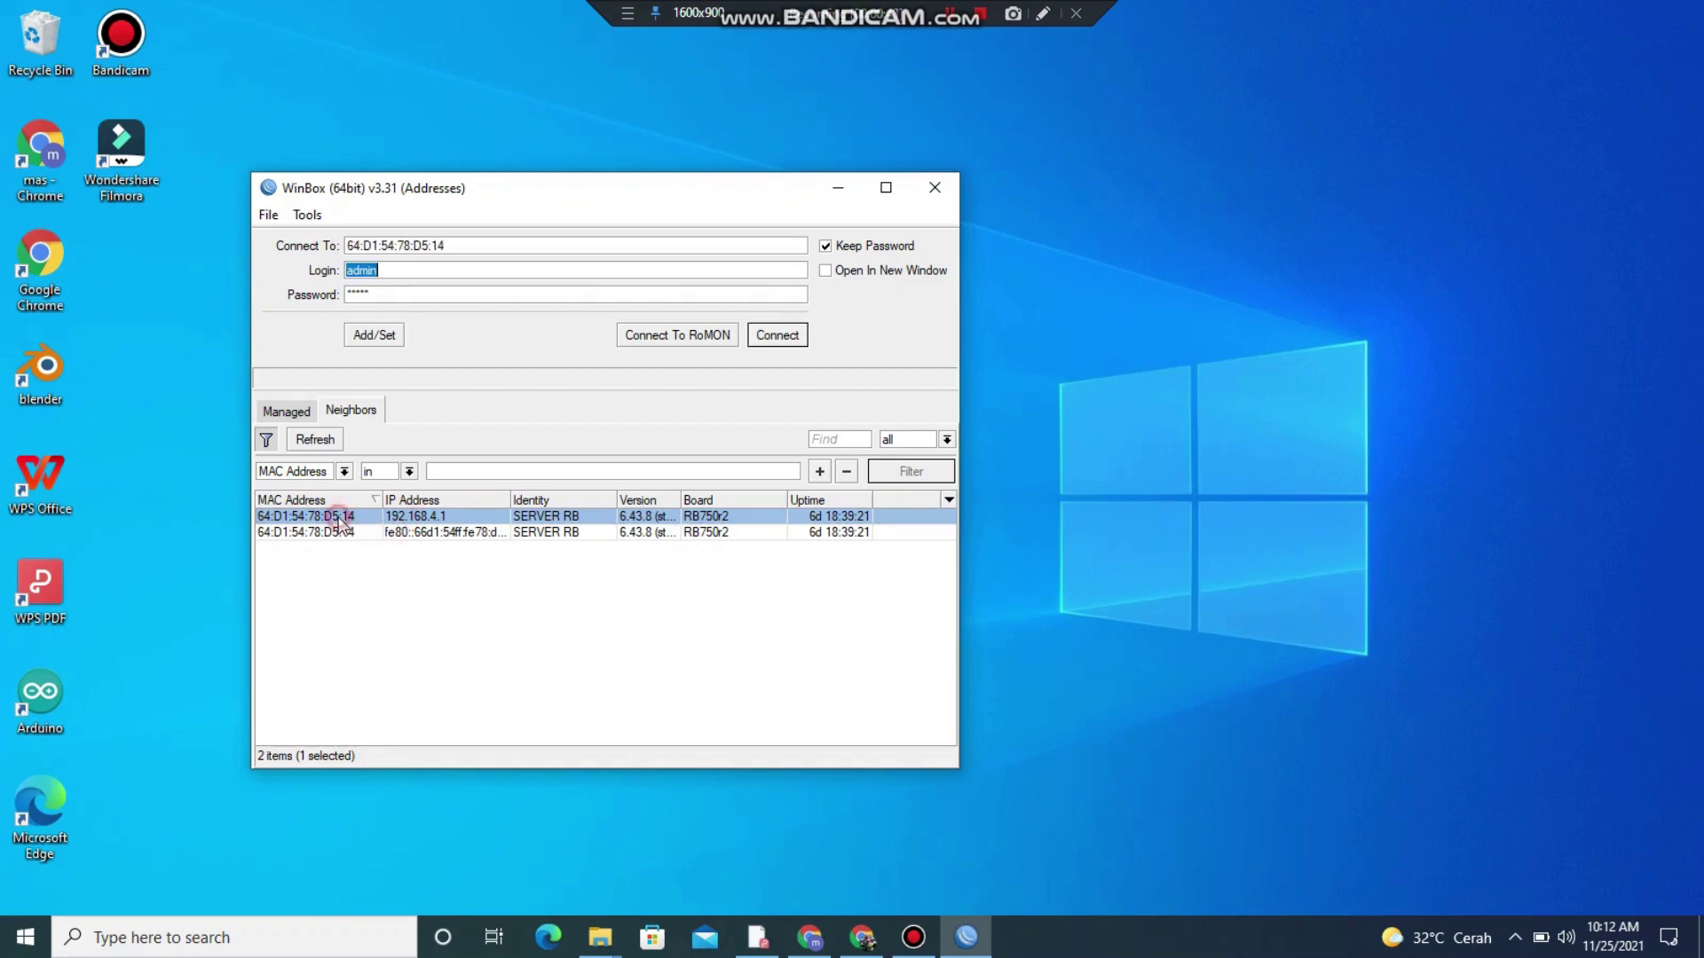
{"action": "left_click", "coordinate": [504, 271]}
{"action": "left_click", "coordinate": [782, 337]}
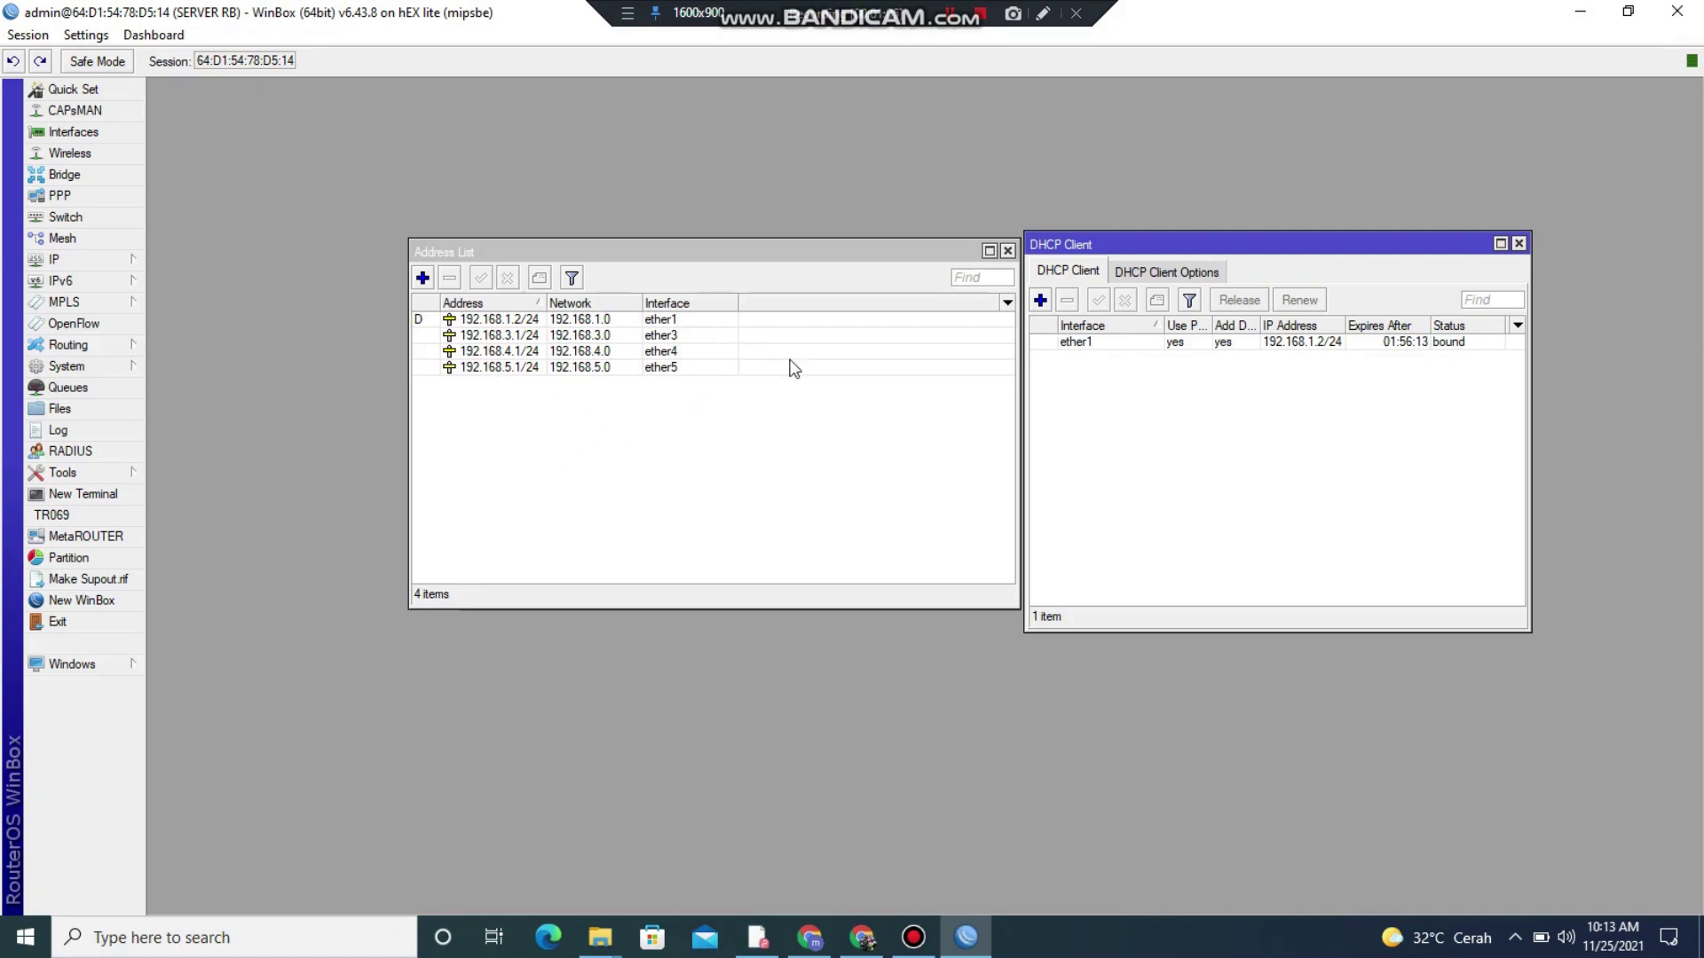
Remove the 192.168.5.1/24 address on ether5 from the address list.
{"action": "left_click", "coordinate": [508, 248]}
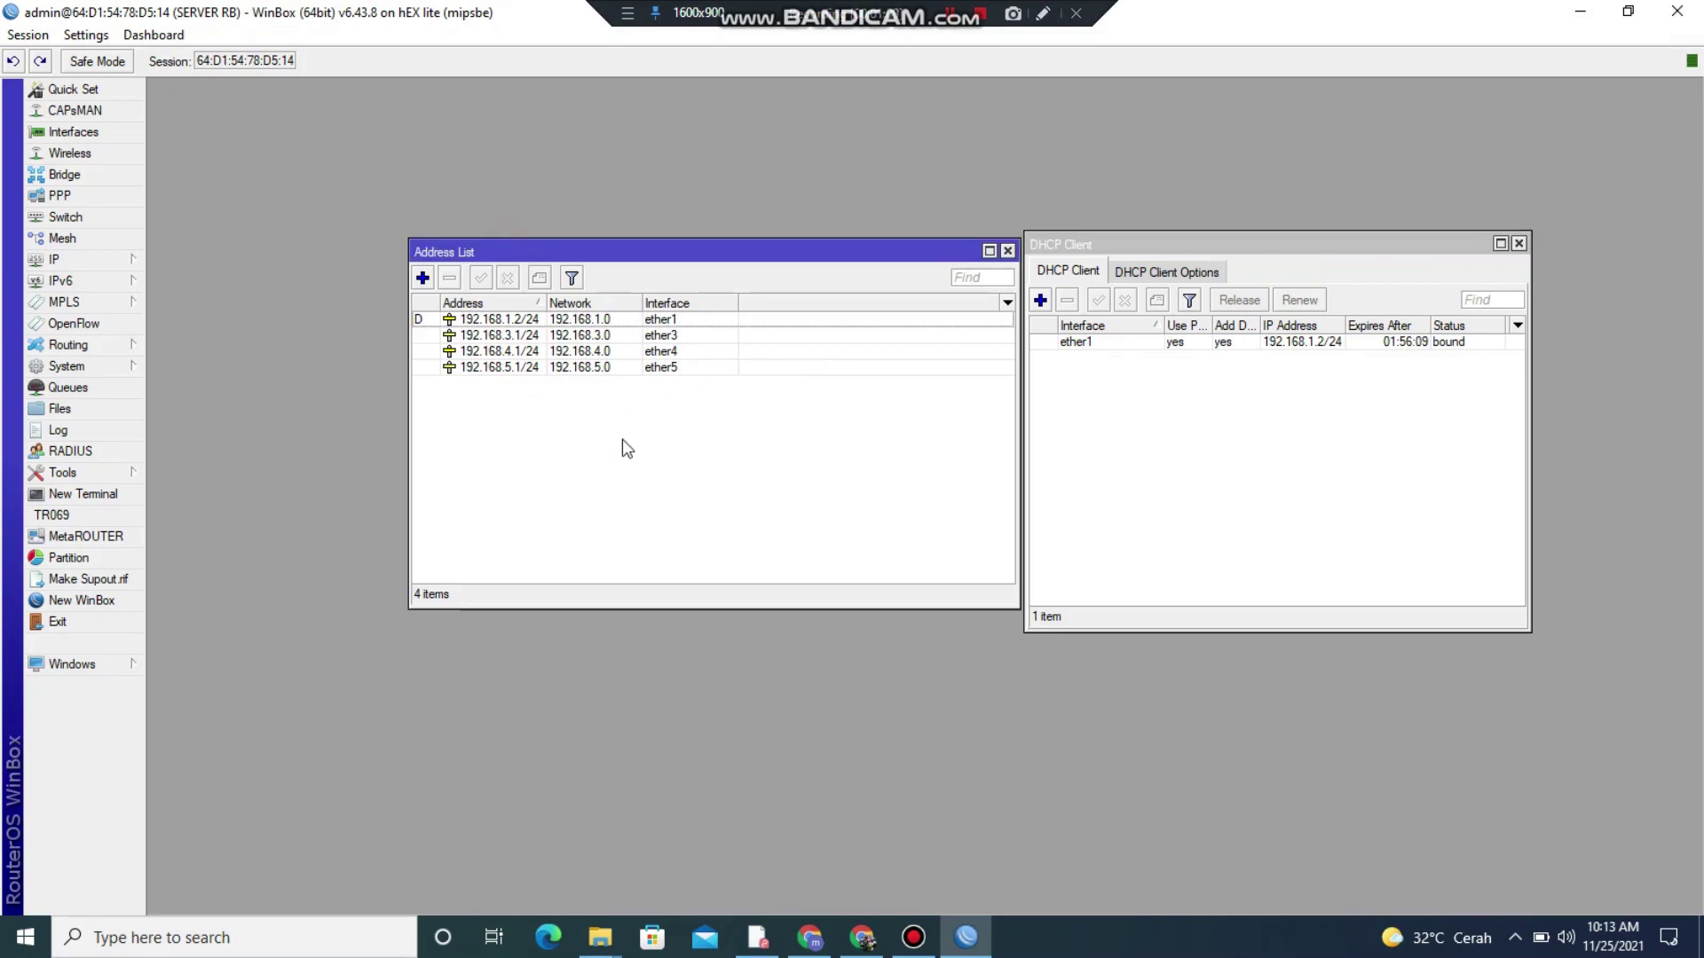
{"action": "left_click", "coordinate": [465, 371]}
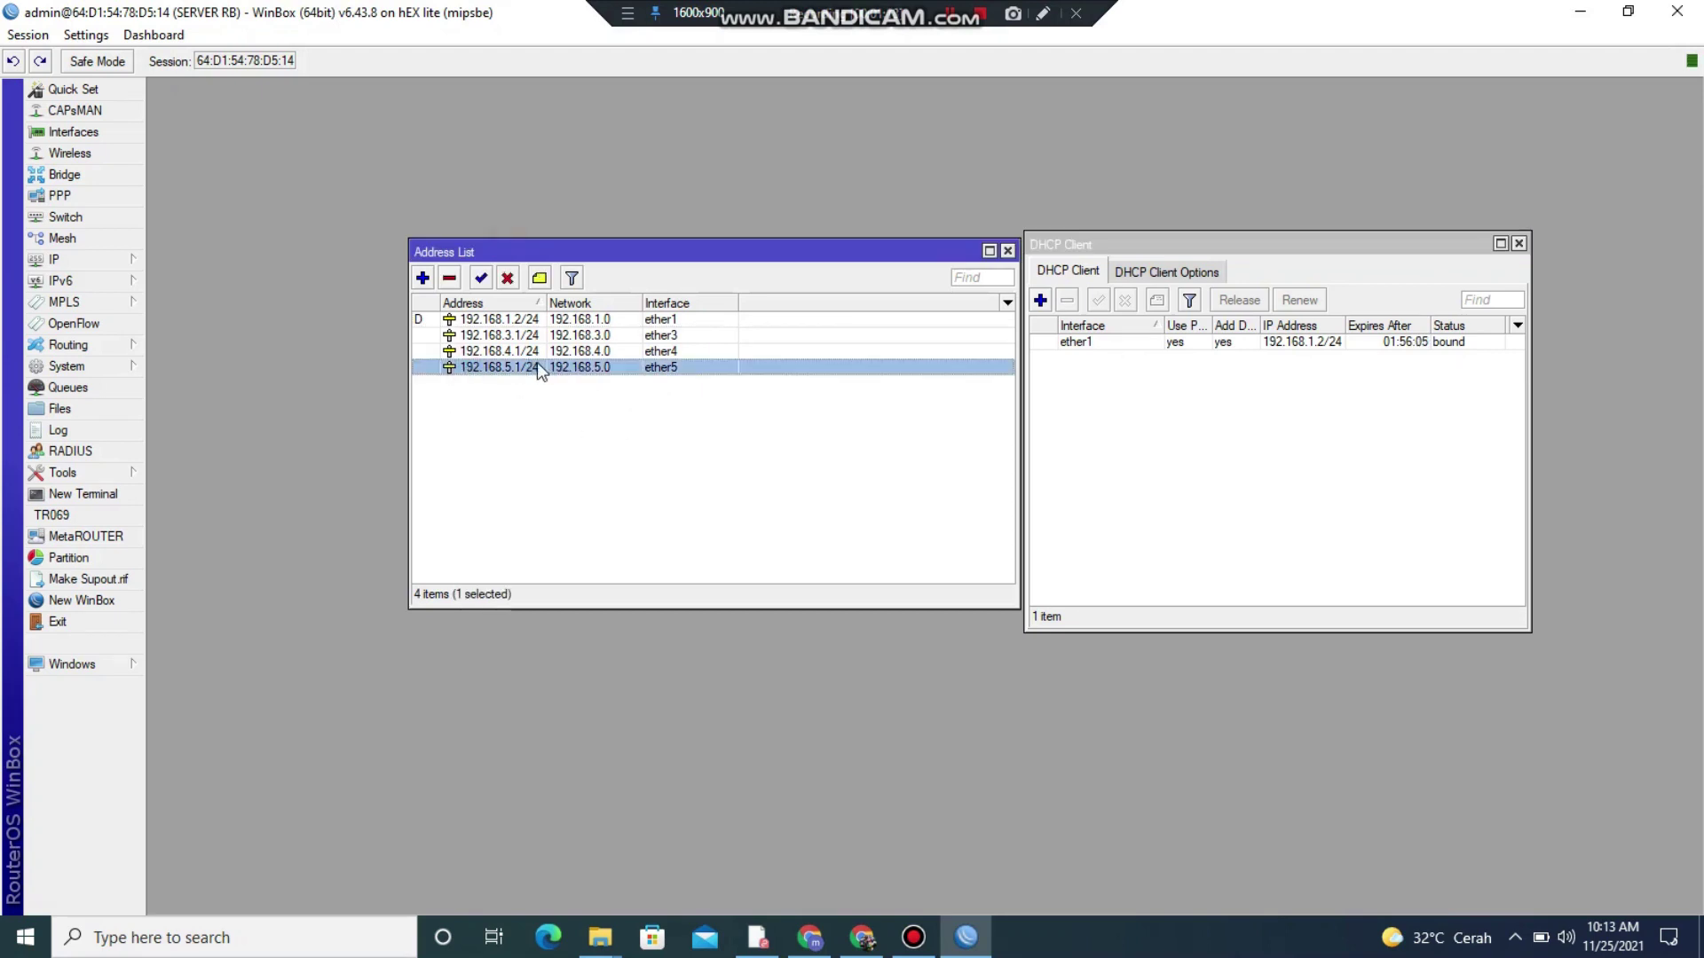
{"action": "left_click", "coordinate": [449, 279]}
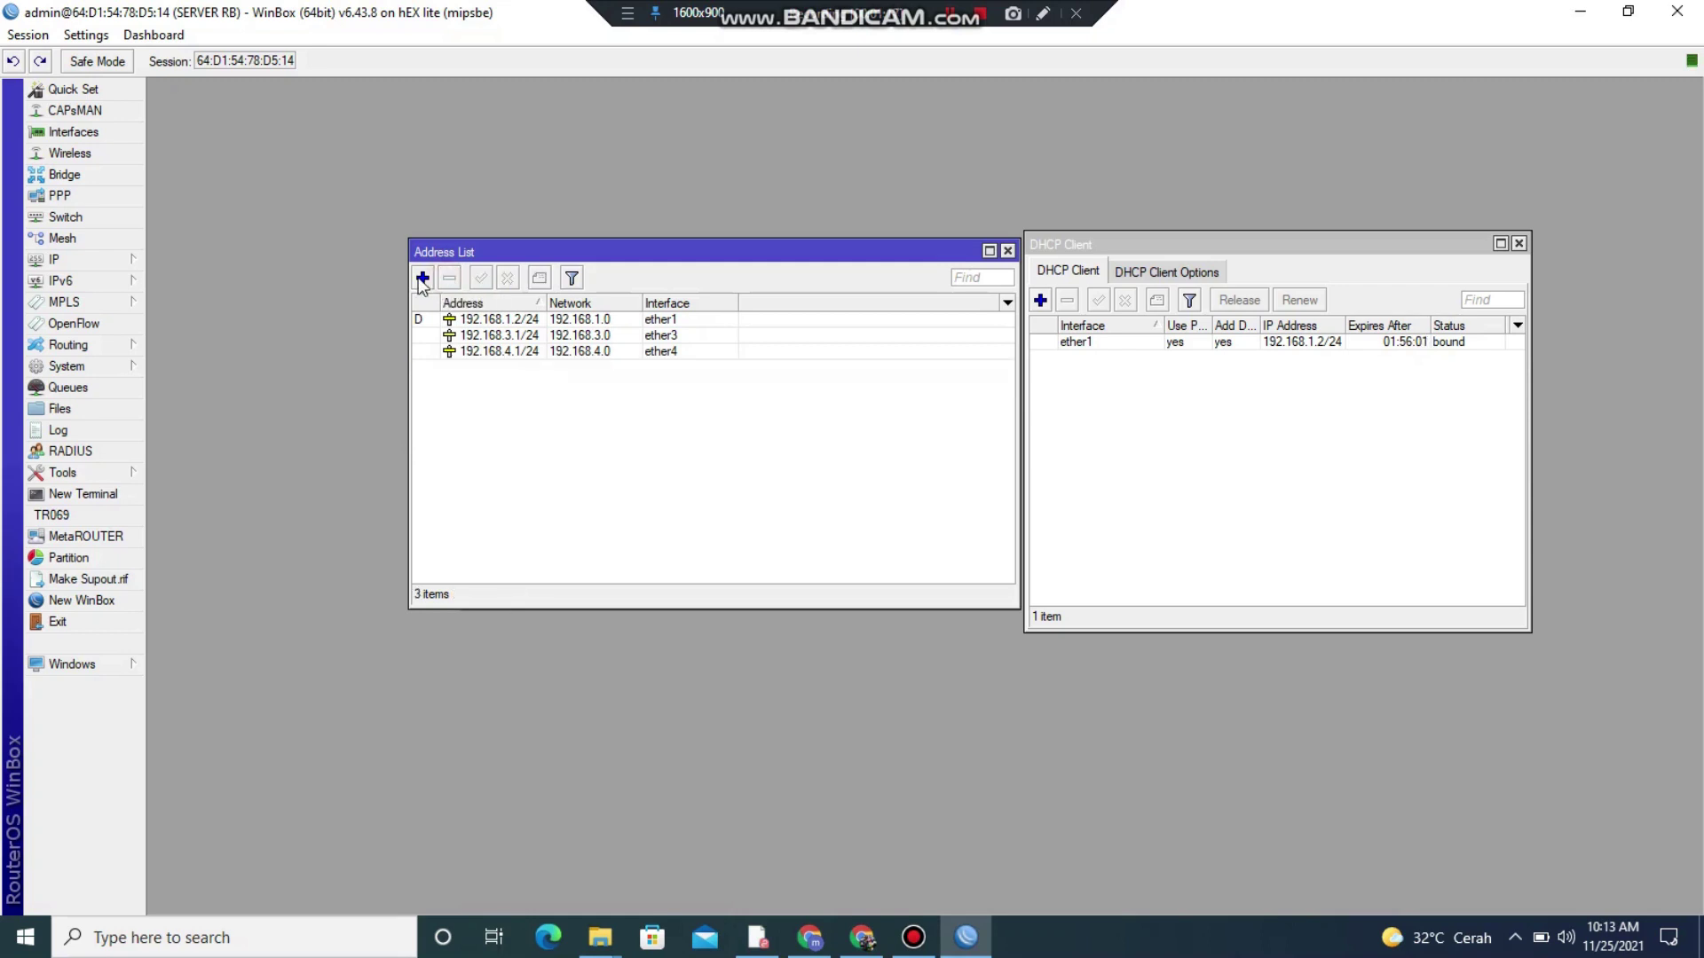
Add the address 192.168.5.1/24 on interface ether5 to the address list.
{"action": "left_click", "coordinate": [422, 278]}
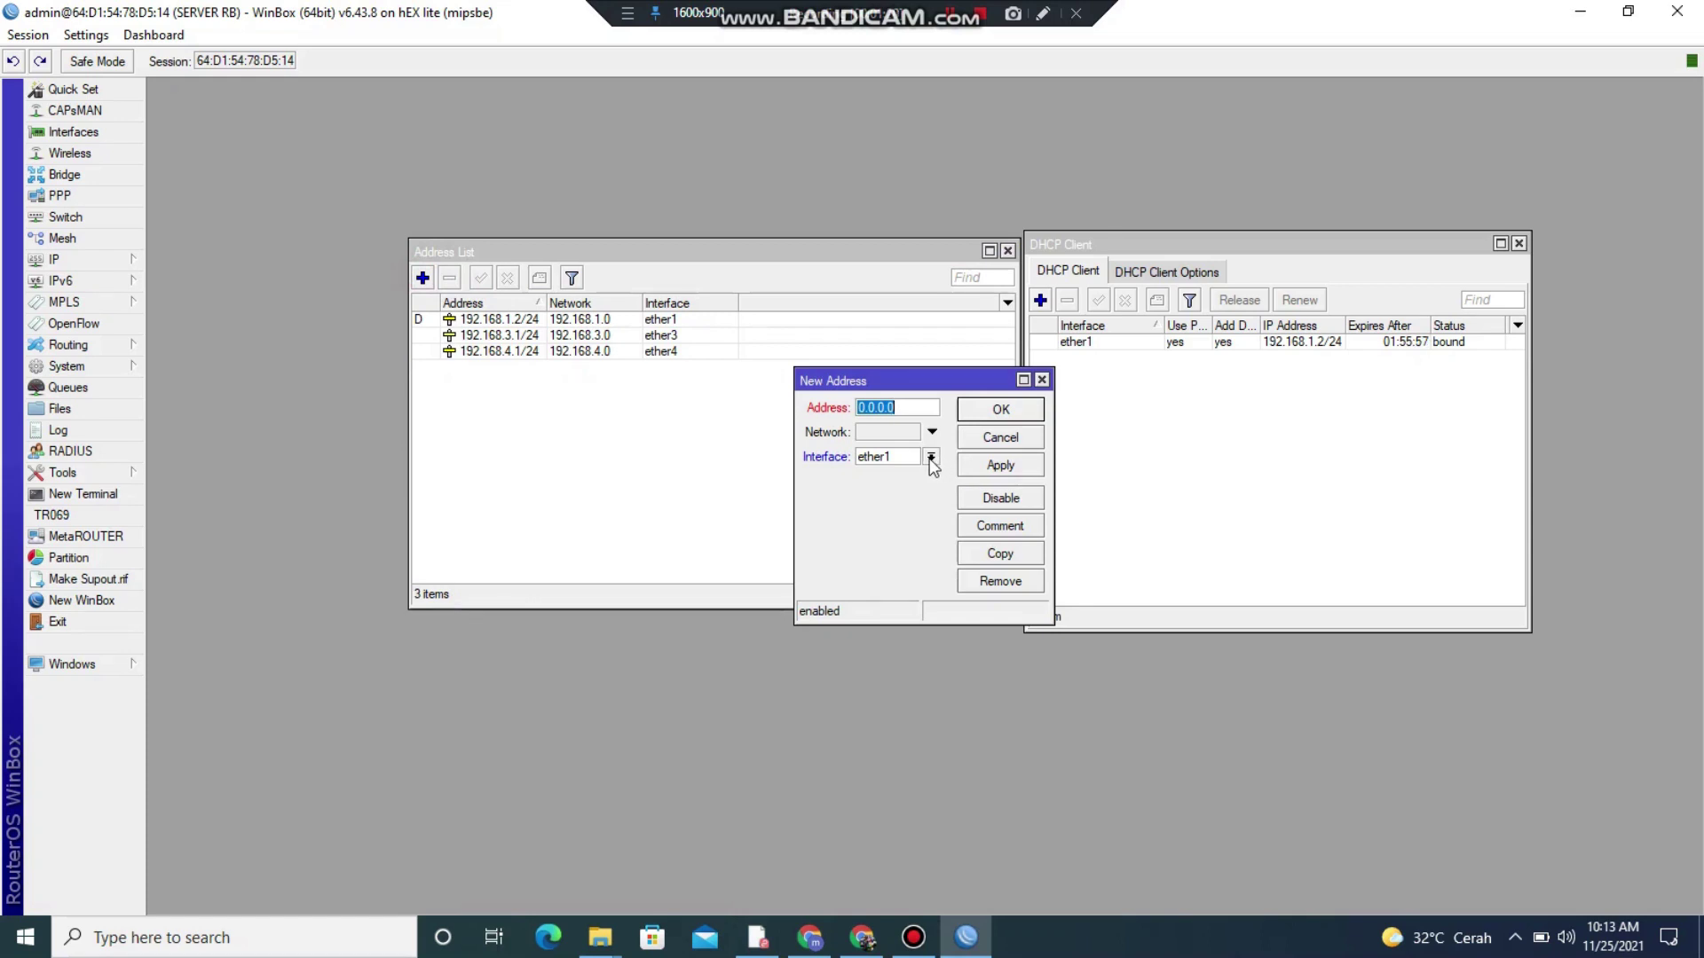
{"action": "left_click", "coordinate": [931, 457]}
{"action": "left_click", "coordinate": [908, 529]}
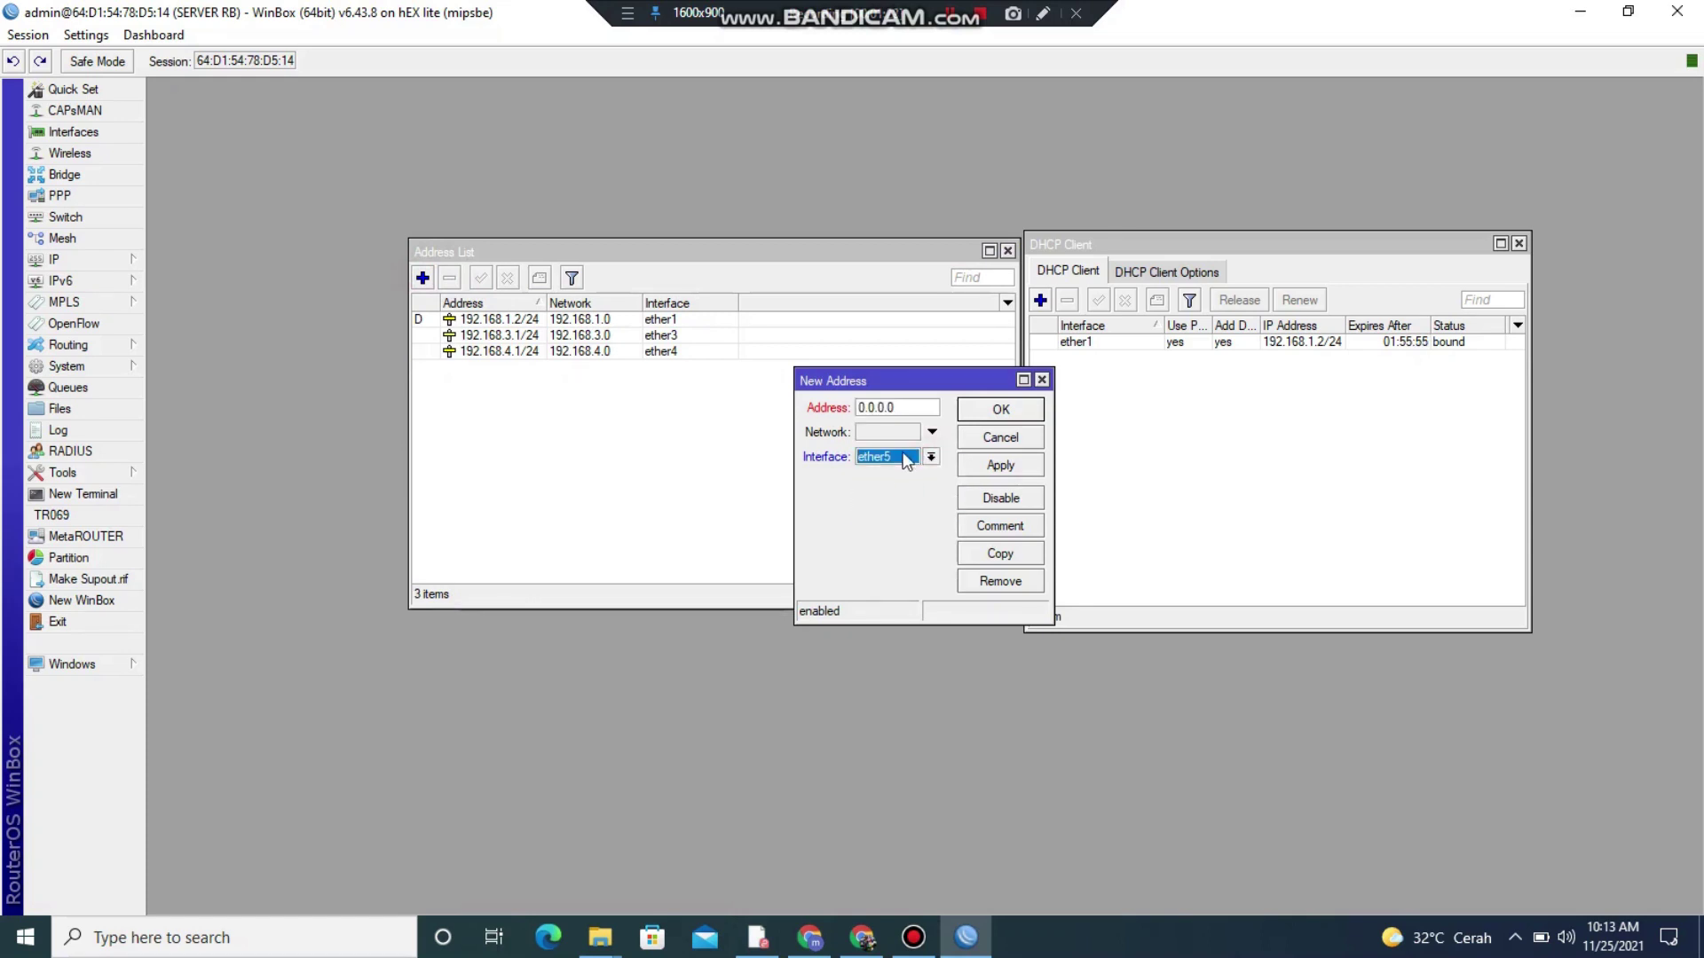
{"action": "left_click", "coordinate": [901, 407]}
{"action": "left_click_drag", "start_coordinate": [901, 407], "coordinate": [786, 401]}
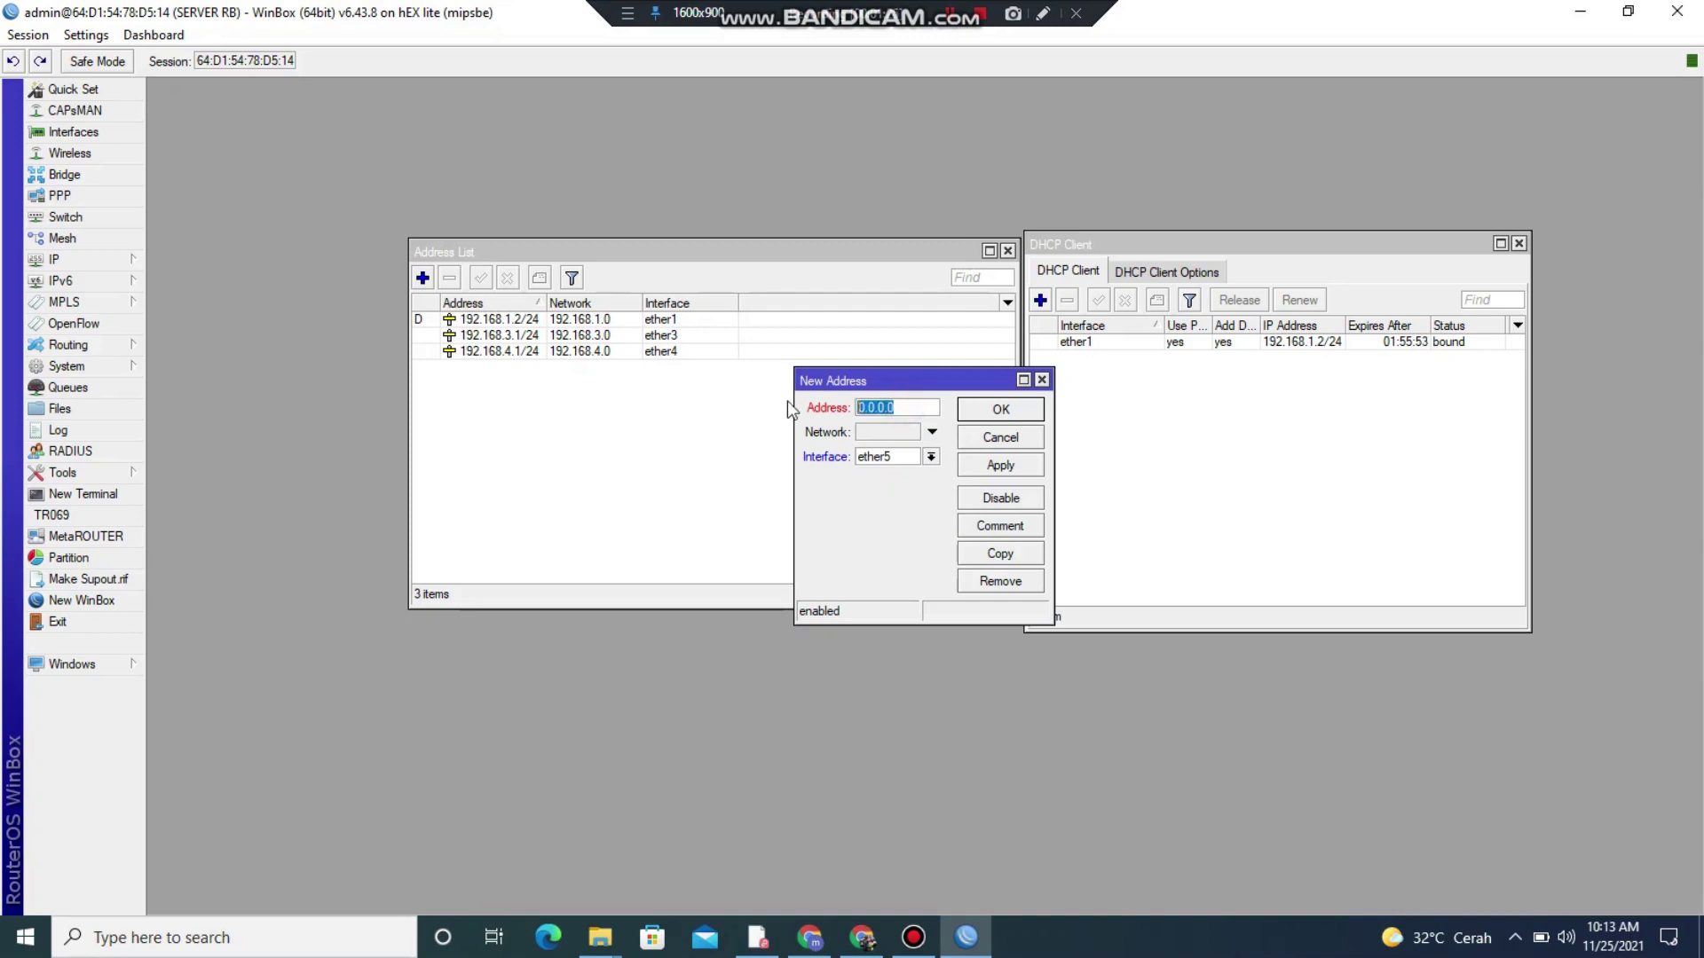
{"action": "type", "text": "192"}
{"action": "type", "text": ".168."}
{"action": "type", "text": "5.1"}
{"action": "type", "text": "/24"}
{"action": "left_click", "coordinate": [992, 469]}
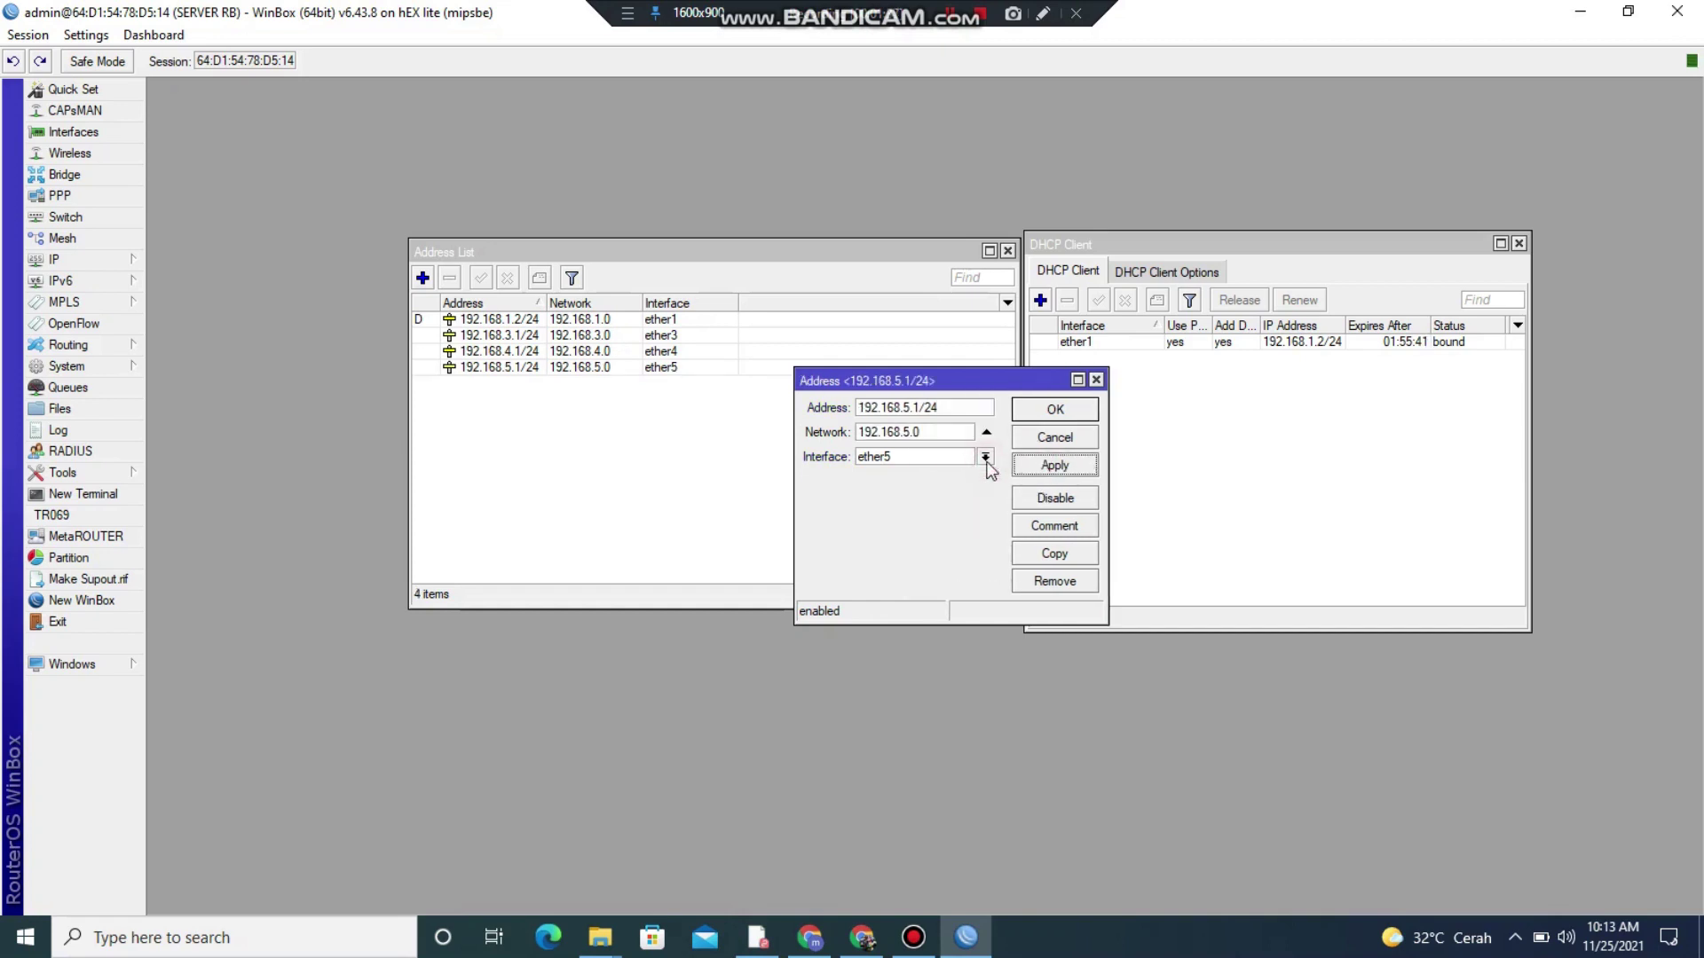
{"action": "left_click", "coordinate": [1069, 411]}
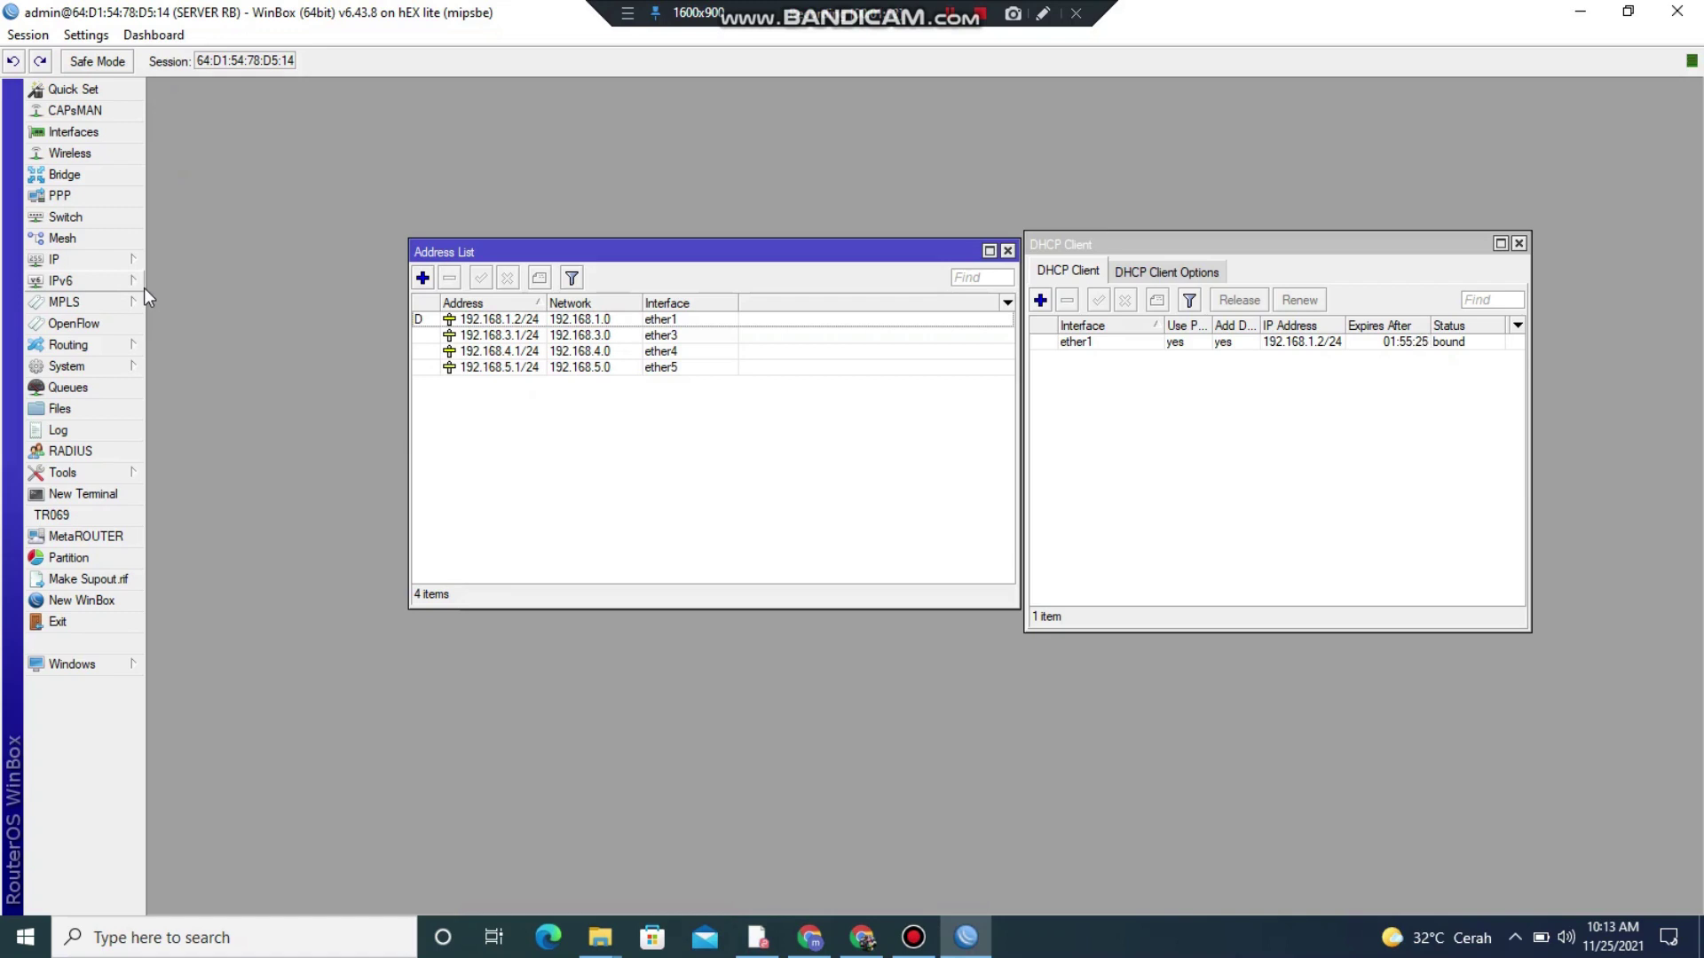
Show the DHCP server list beside the address list and remove the dhcp3 server on ether5.
{"action": "left_click", "coordinate": [126, 264]}
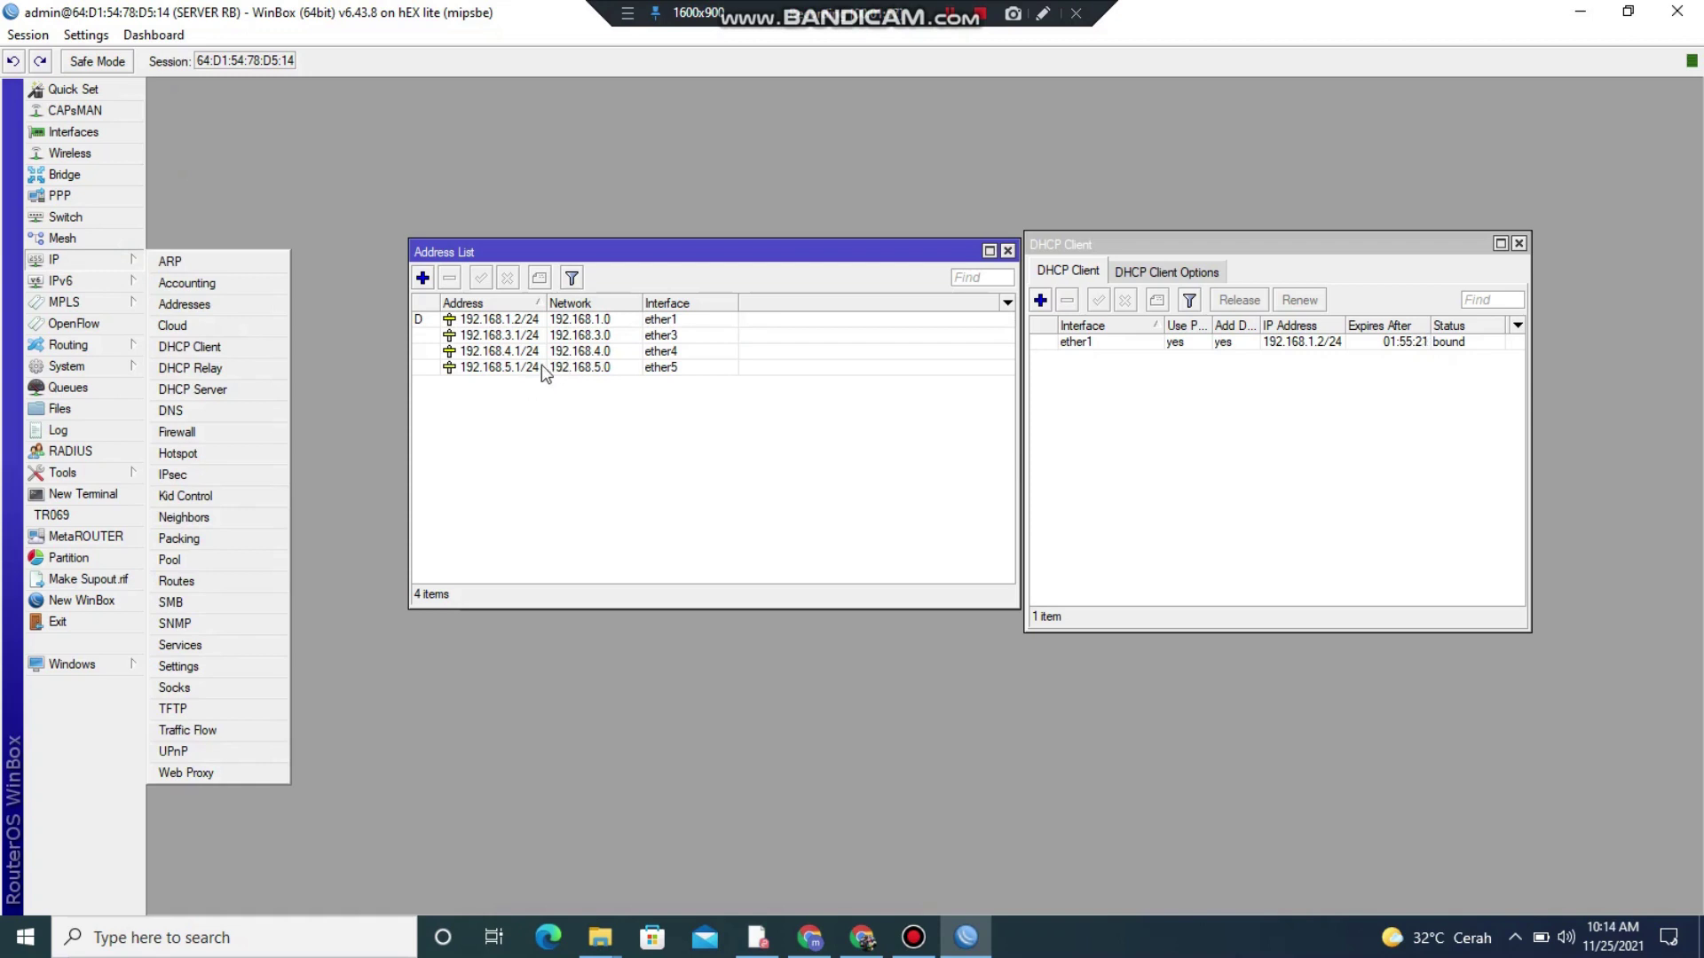
{"action": "left_click", "coordinate": [209, 390]}
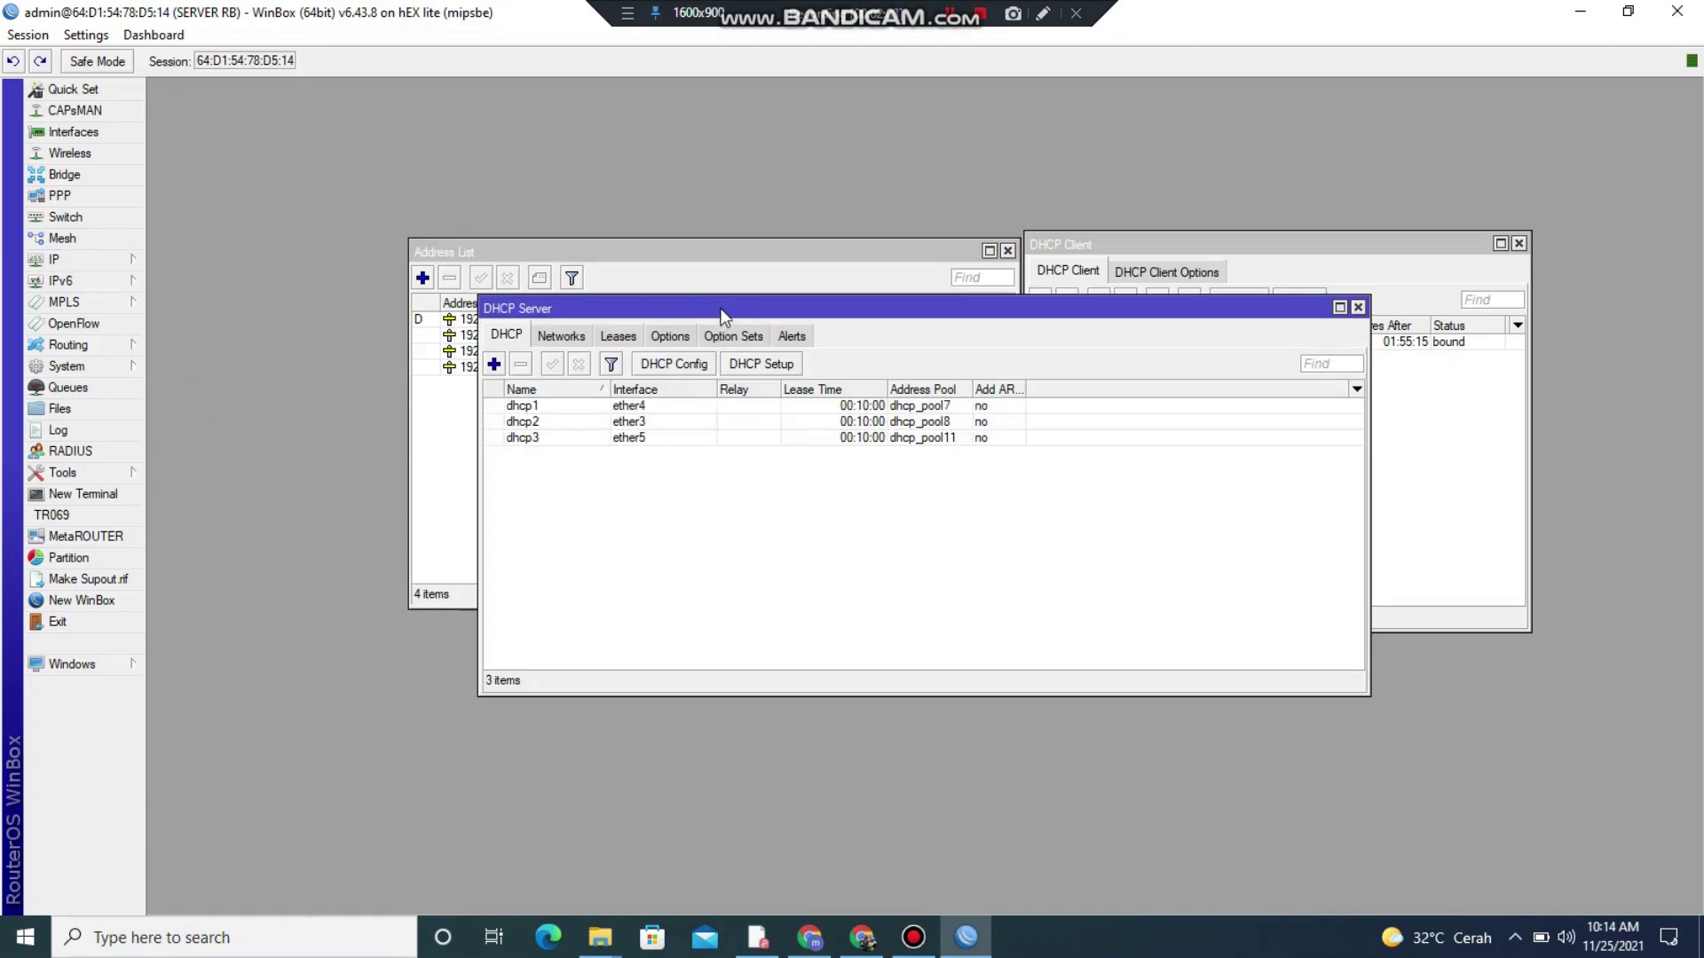
{"action": "left_click_drag", "start_coordinate": [721, 314], "coordinate": [1040, 252]}
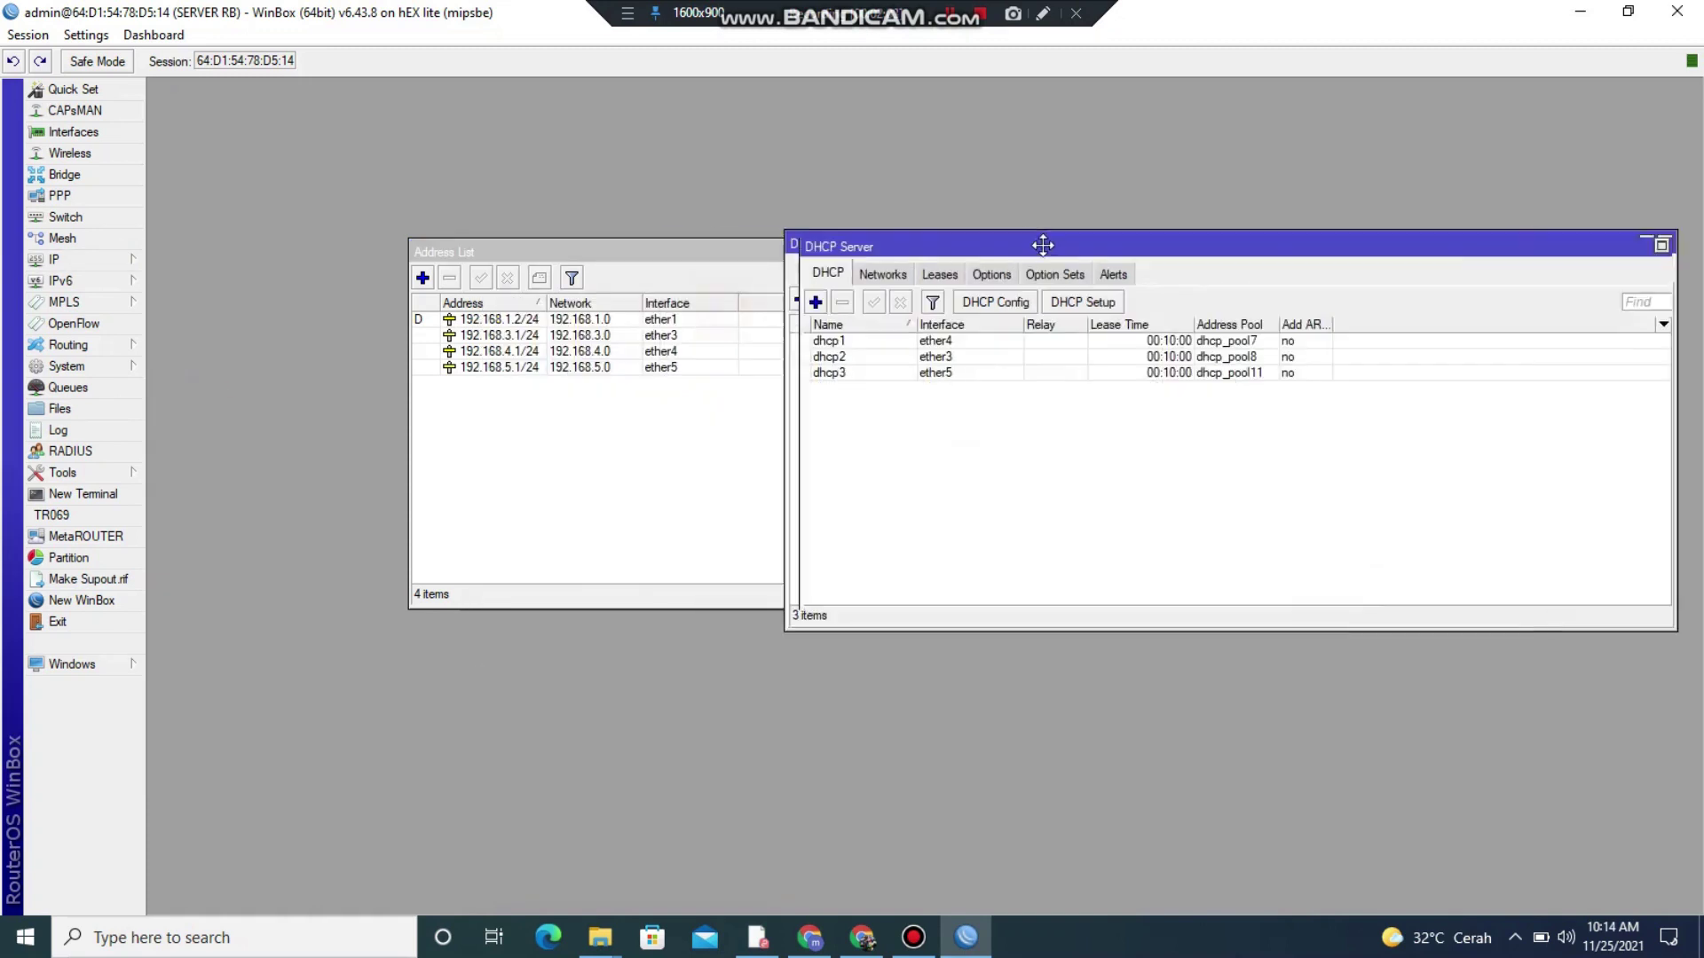
{"action": "left_click", "coordinate": [845, 377]}
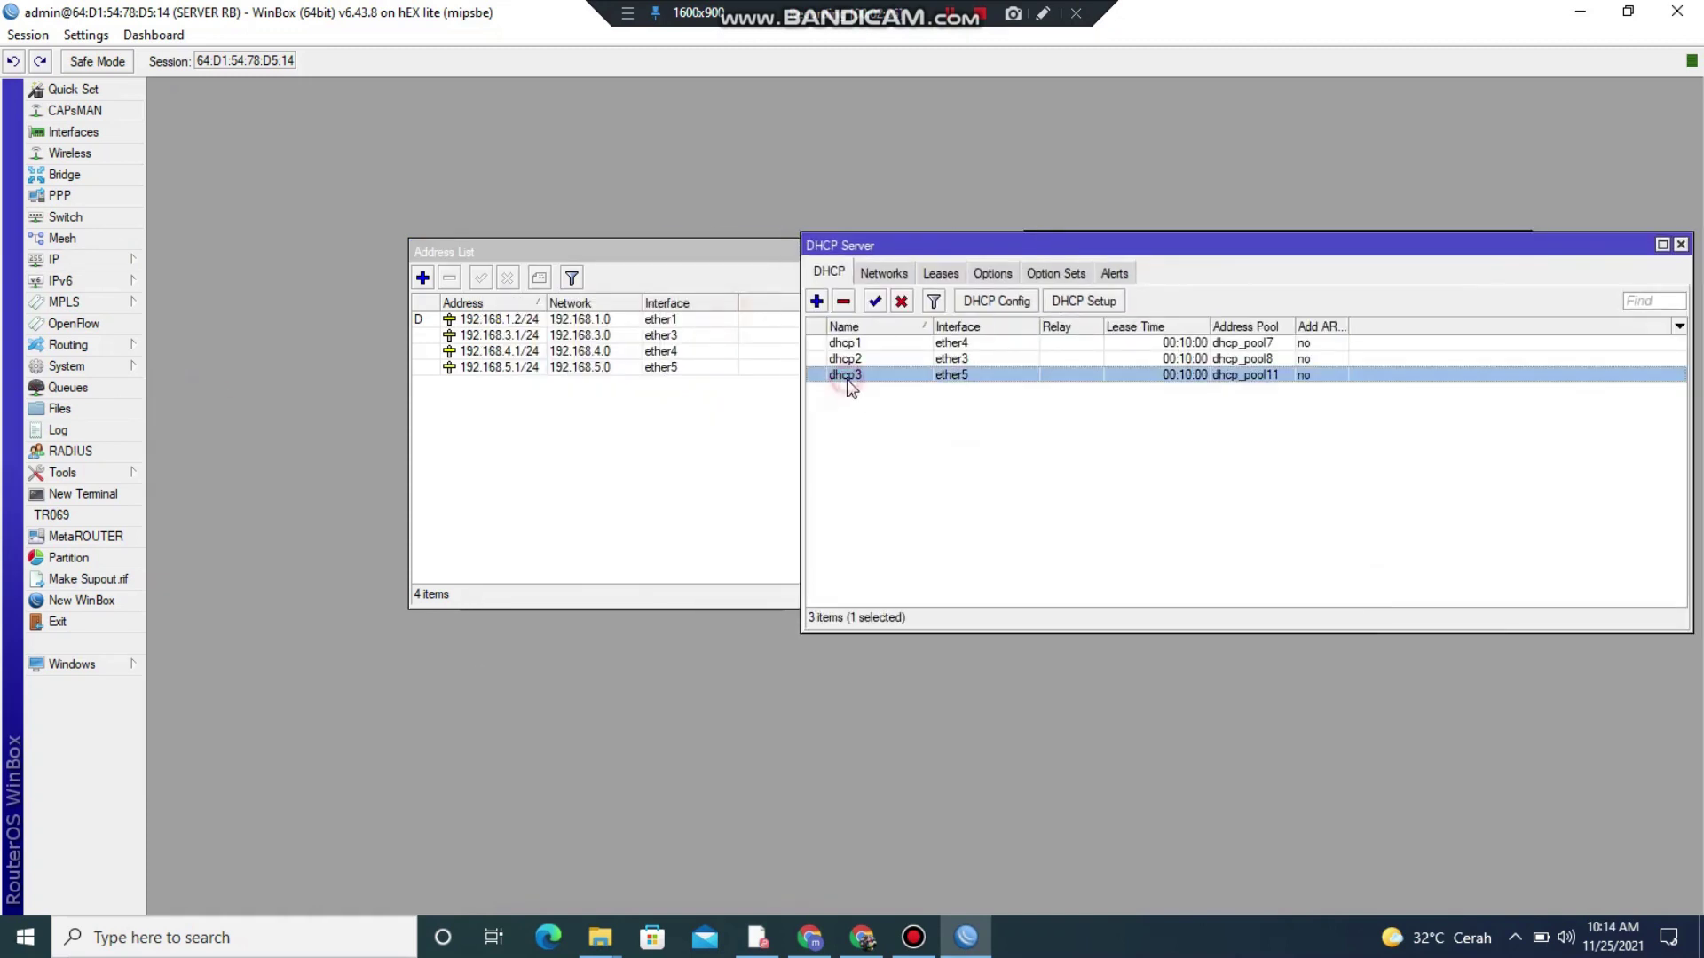
{"action": "left_click", "coordinate": [844, 302]}
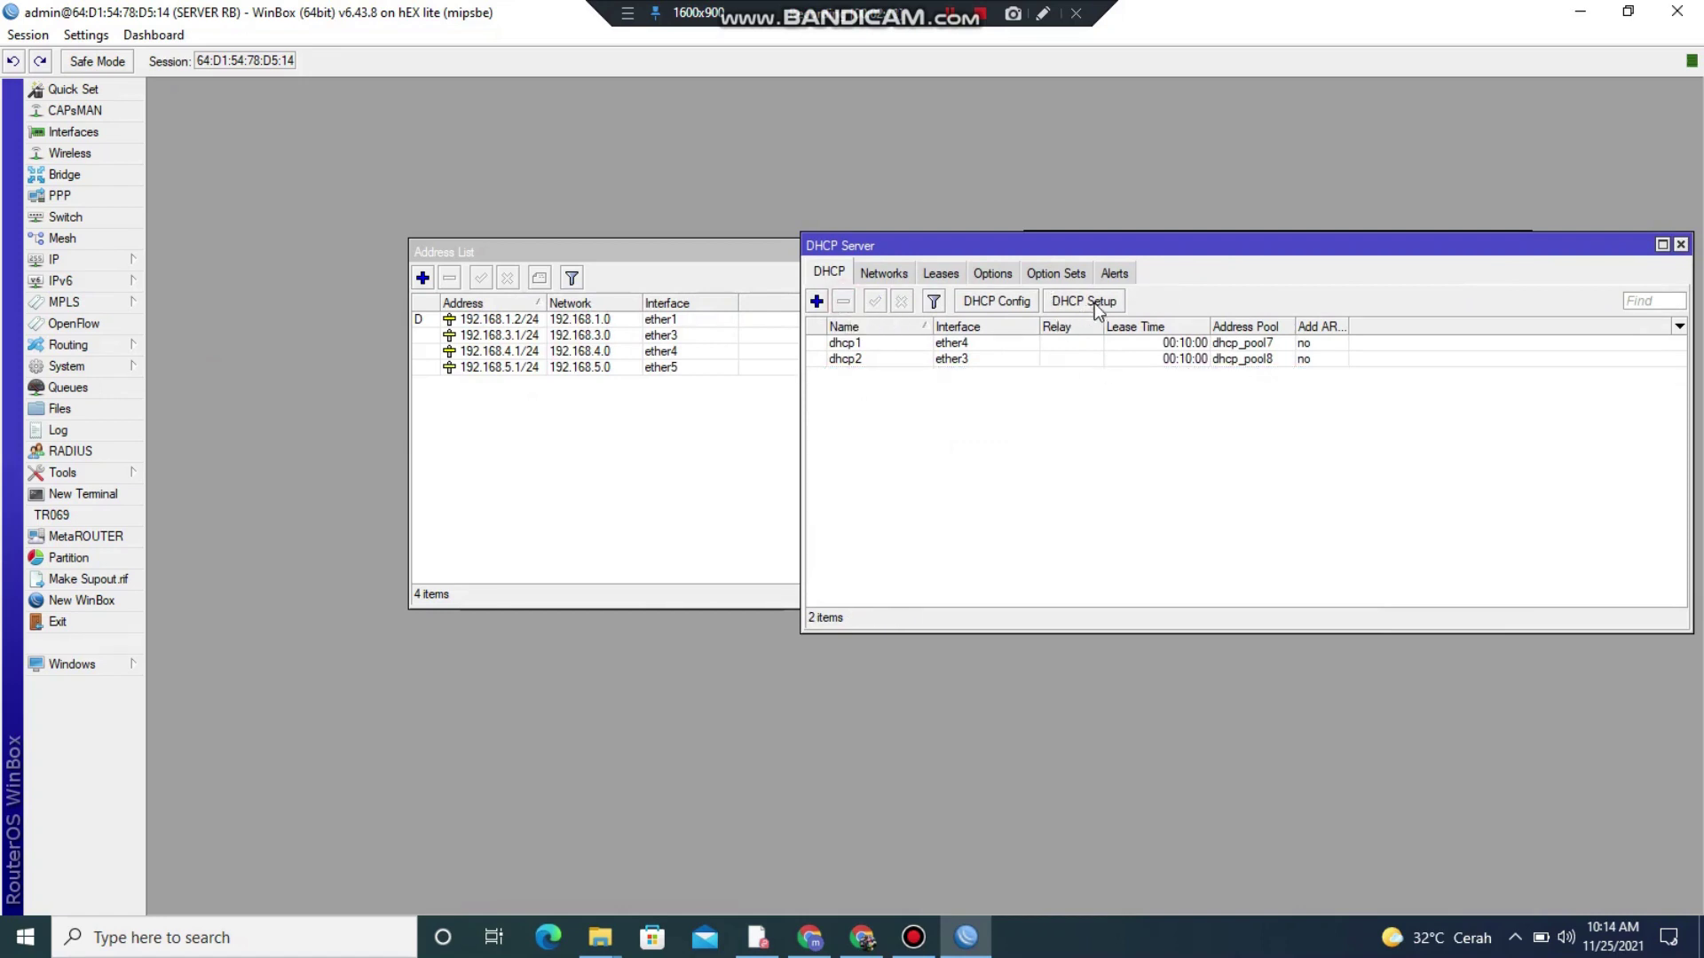
Run DHCP Setup on ether5 with network 192.168.5.0/24, gateway 192.168.5.1, the suggested address pool, DNS server 192.168.1.1 and lease time 00:10:00.
{"action": "left_click", "coordinate": [1136, 302]}
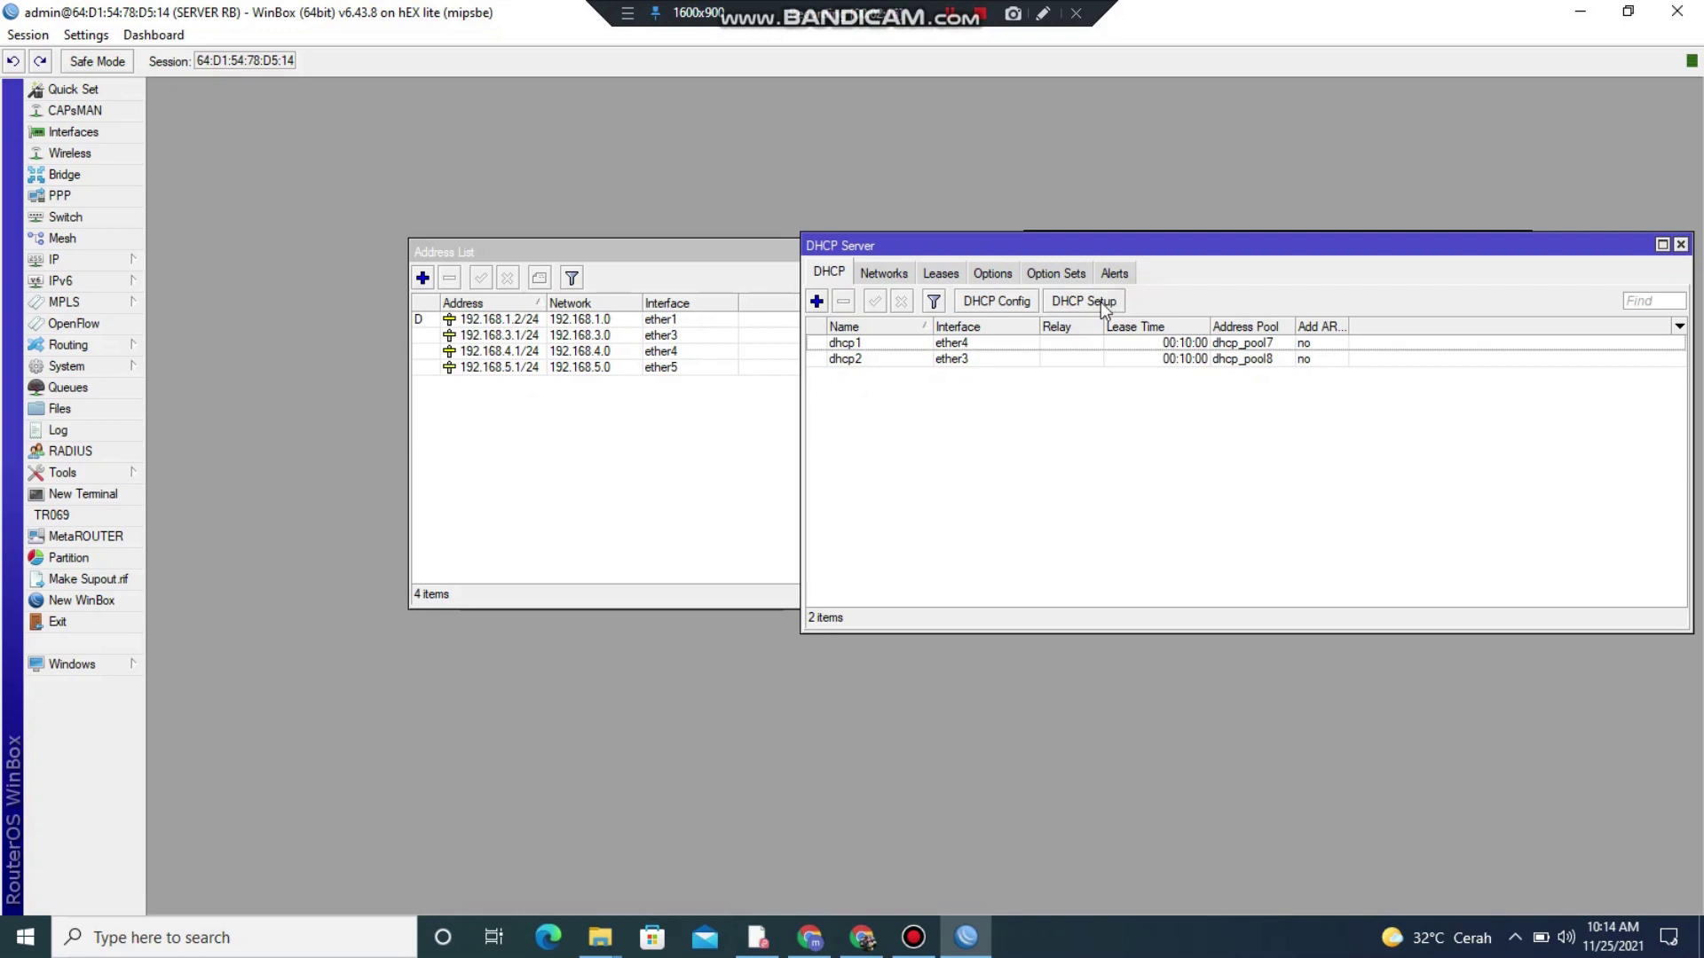
{"action": "left_click", "coordinate": [1103, 304]}
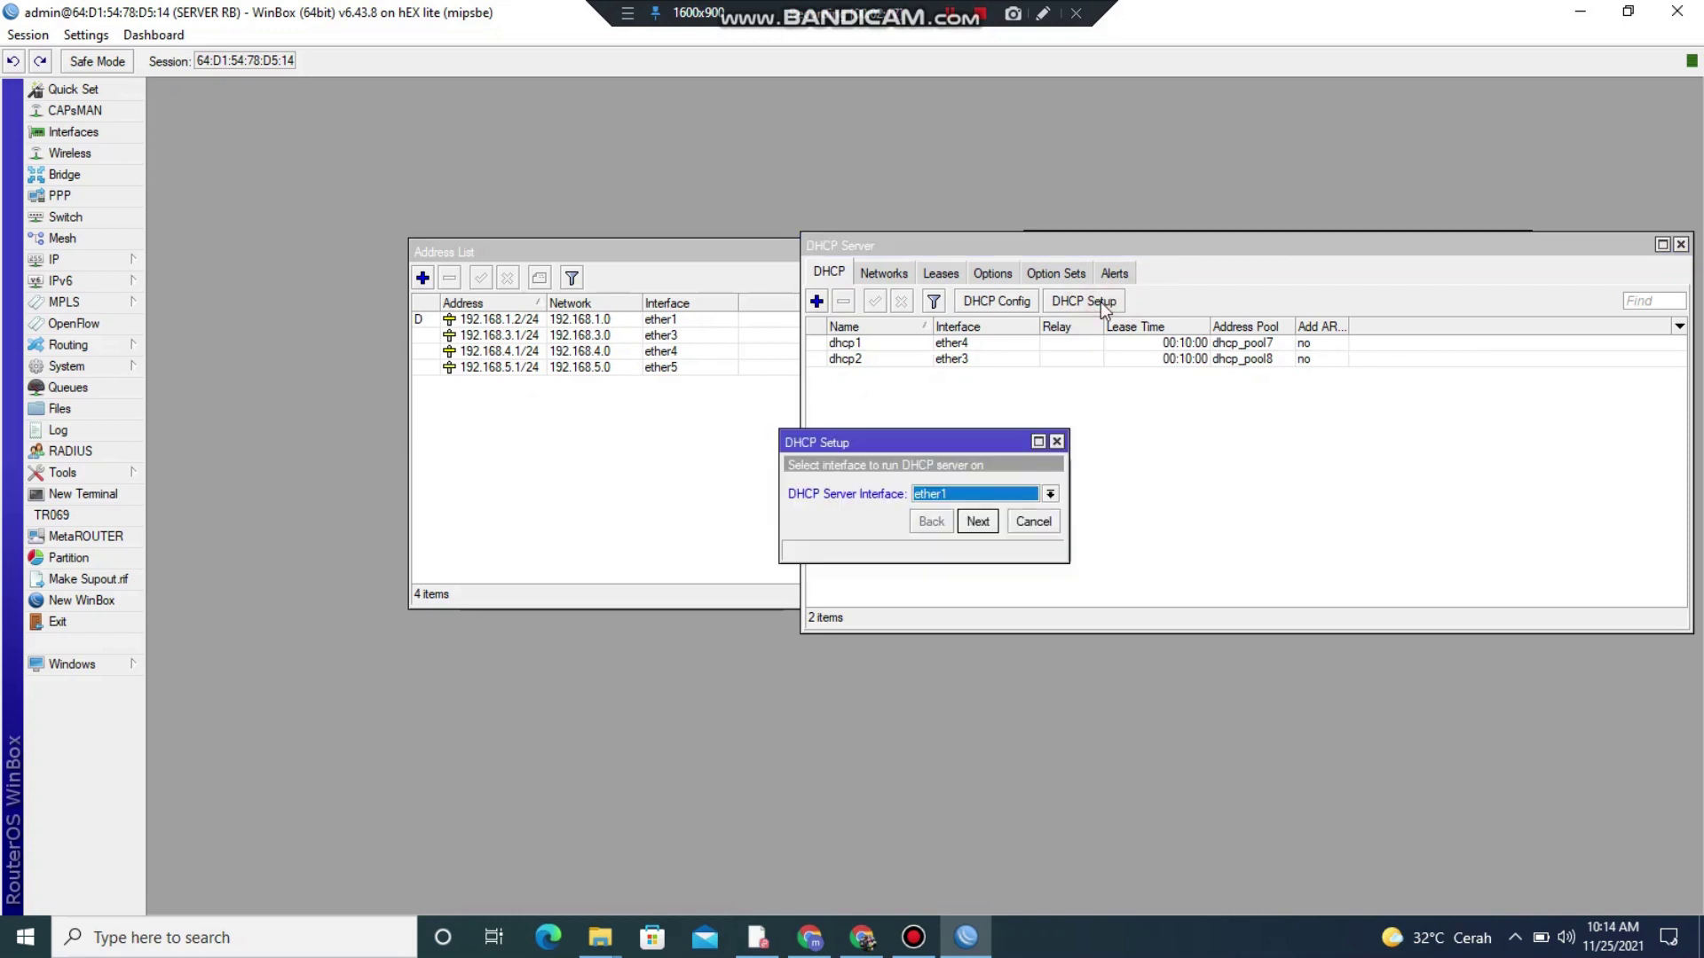
{"action": "left_click", "coordinate": [1051, 496]}
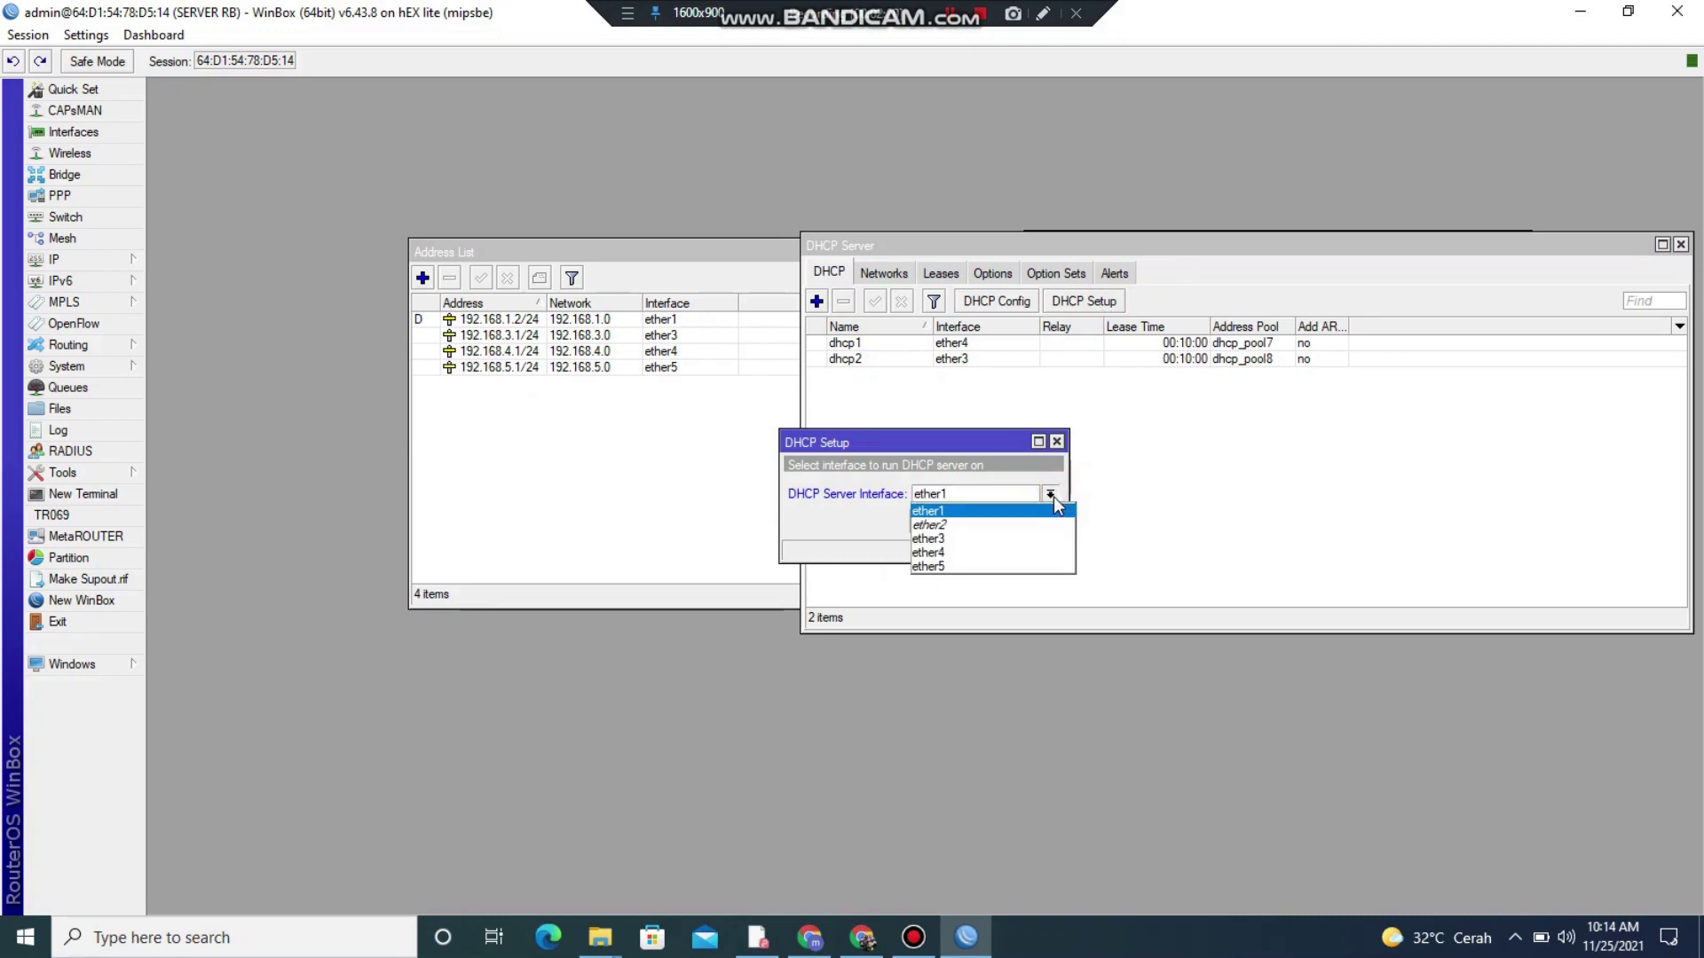
{"action": "left_click", "coordinate": [996, 569]}
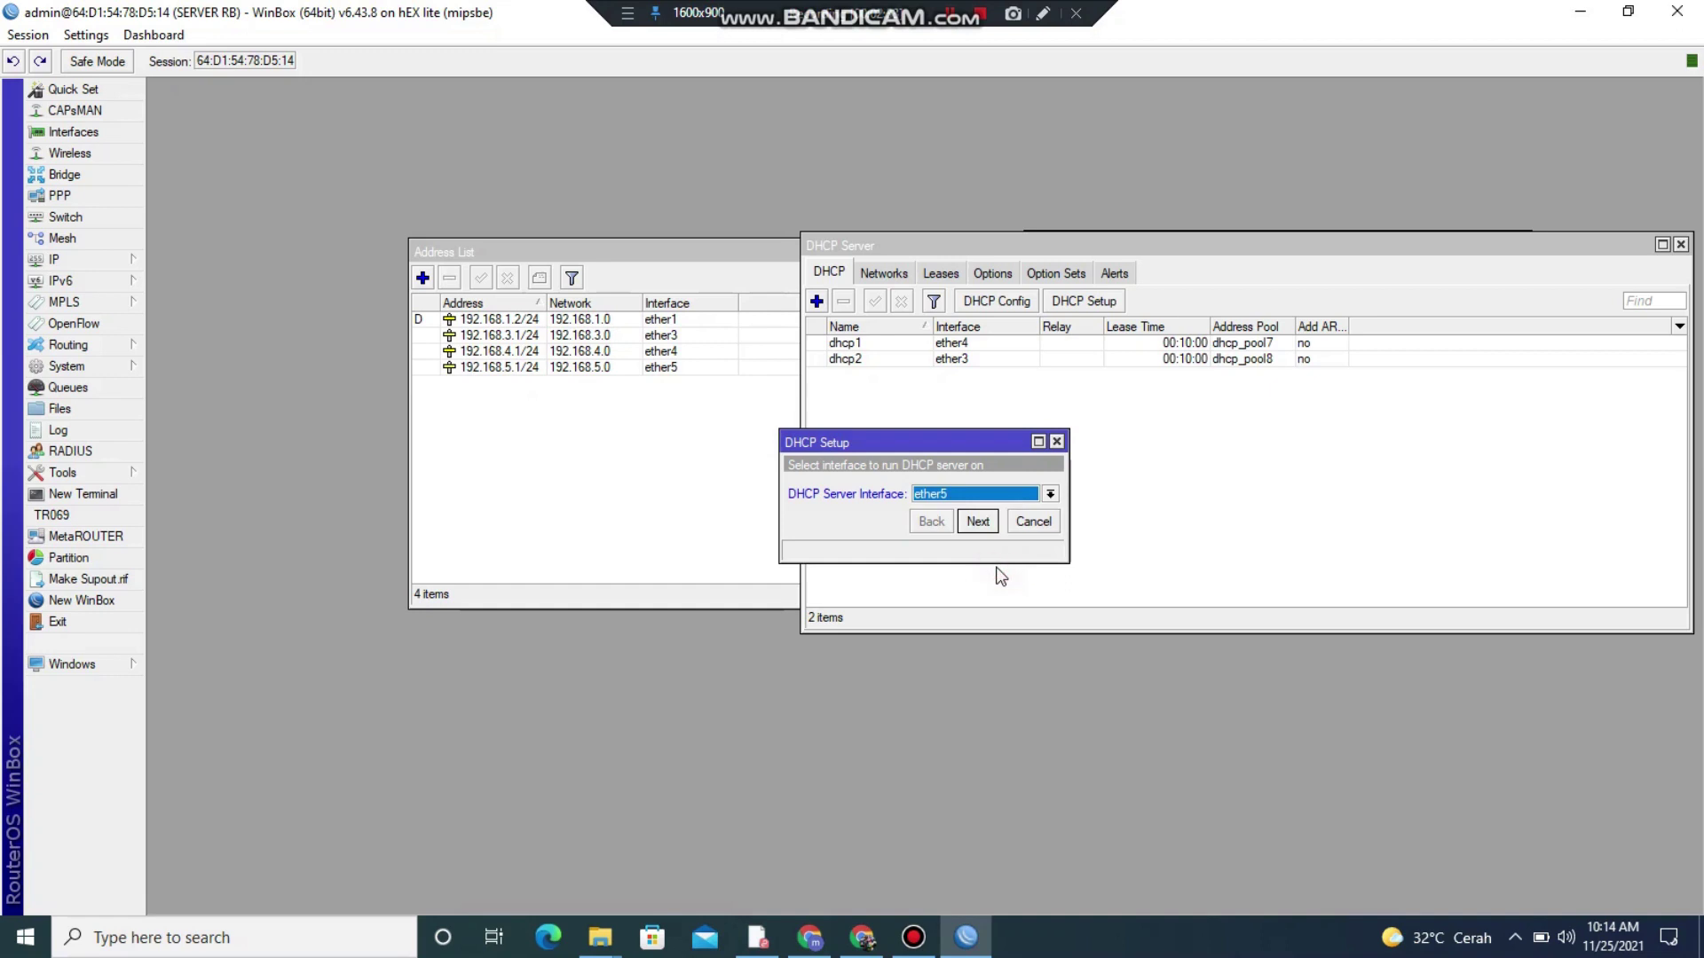
{"action": "left_click", "coordinate": [977, 522]}
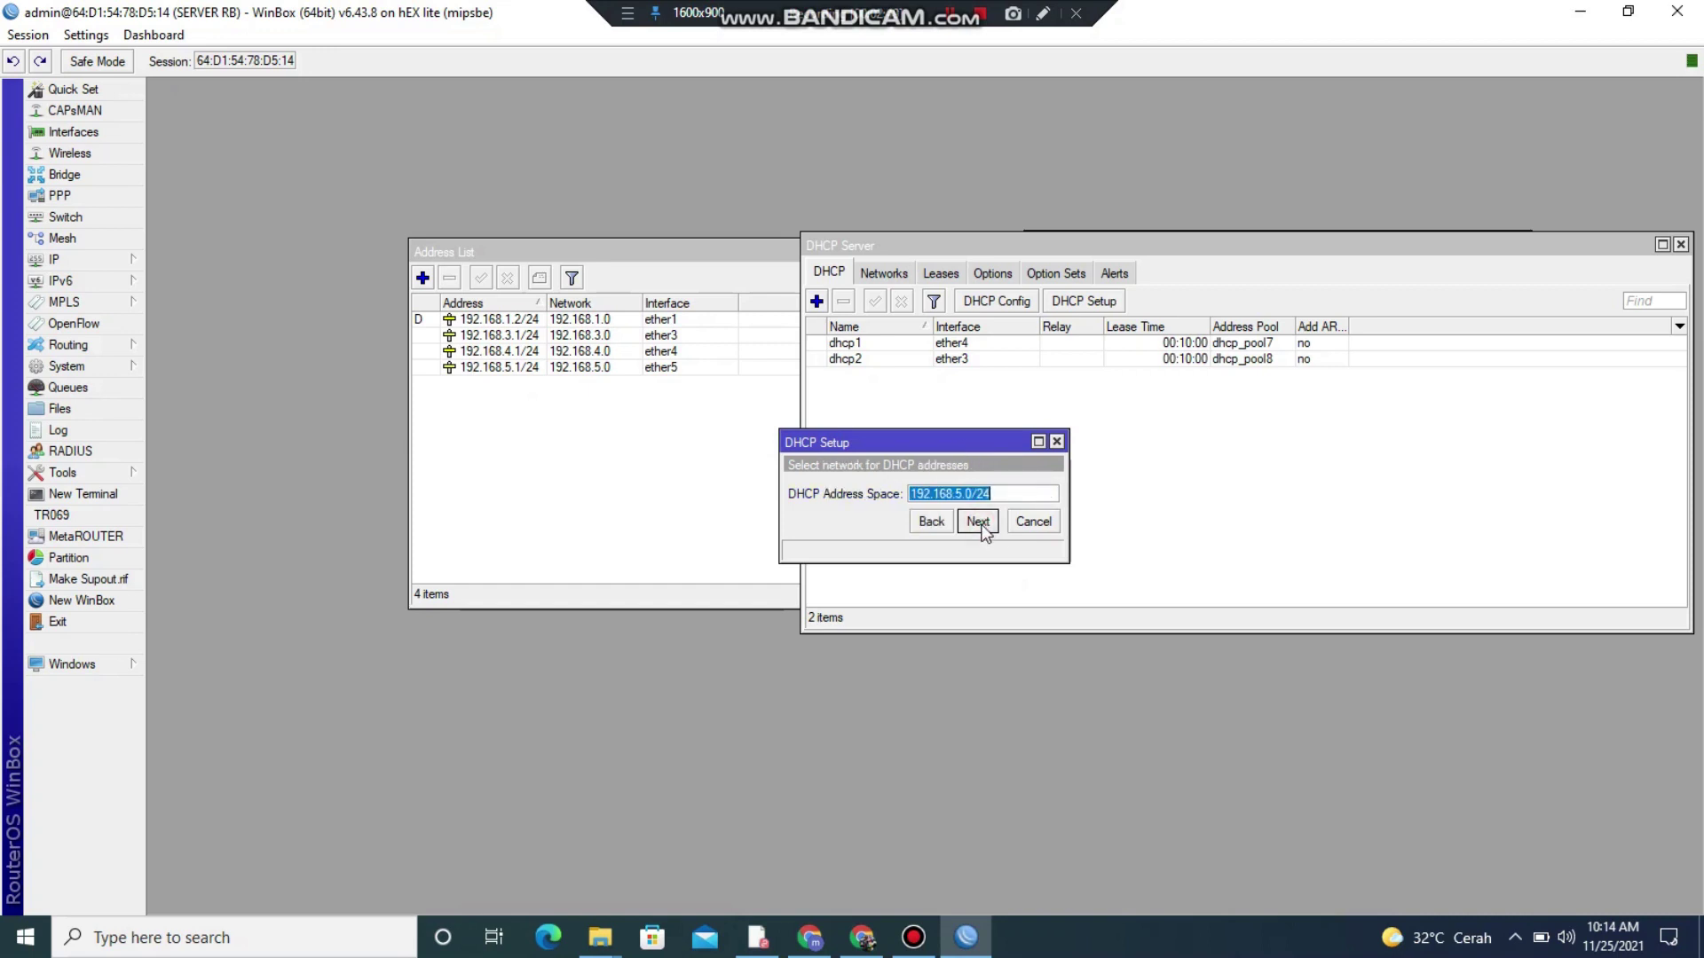
{"action": "left_click", "coordinate": [978, 521]}
{"action": "left_click", "coordinate": [978, 522]}
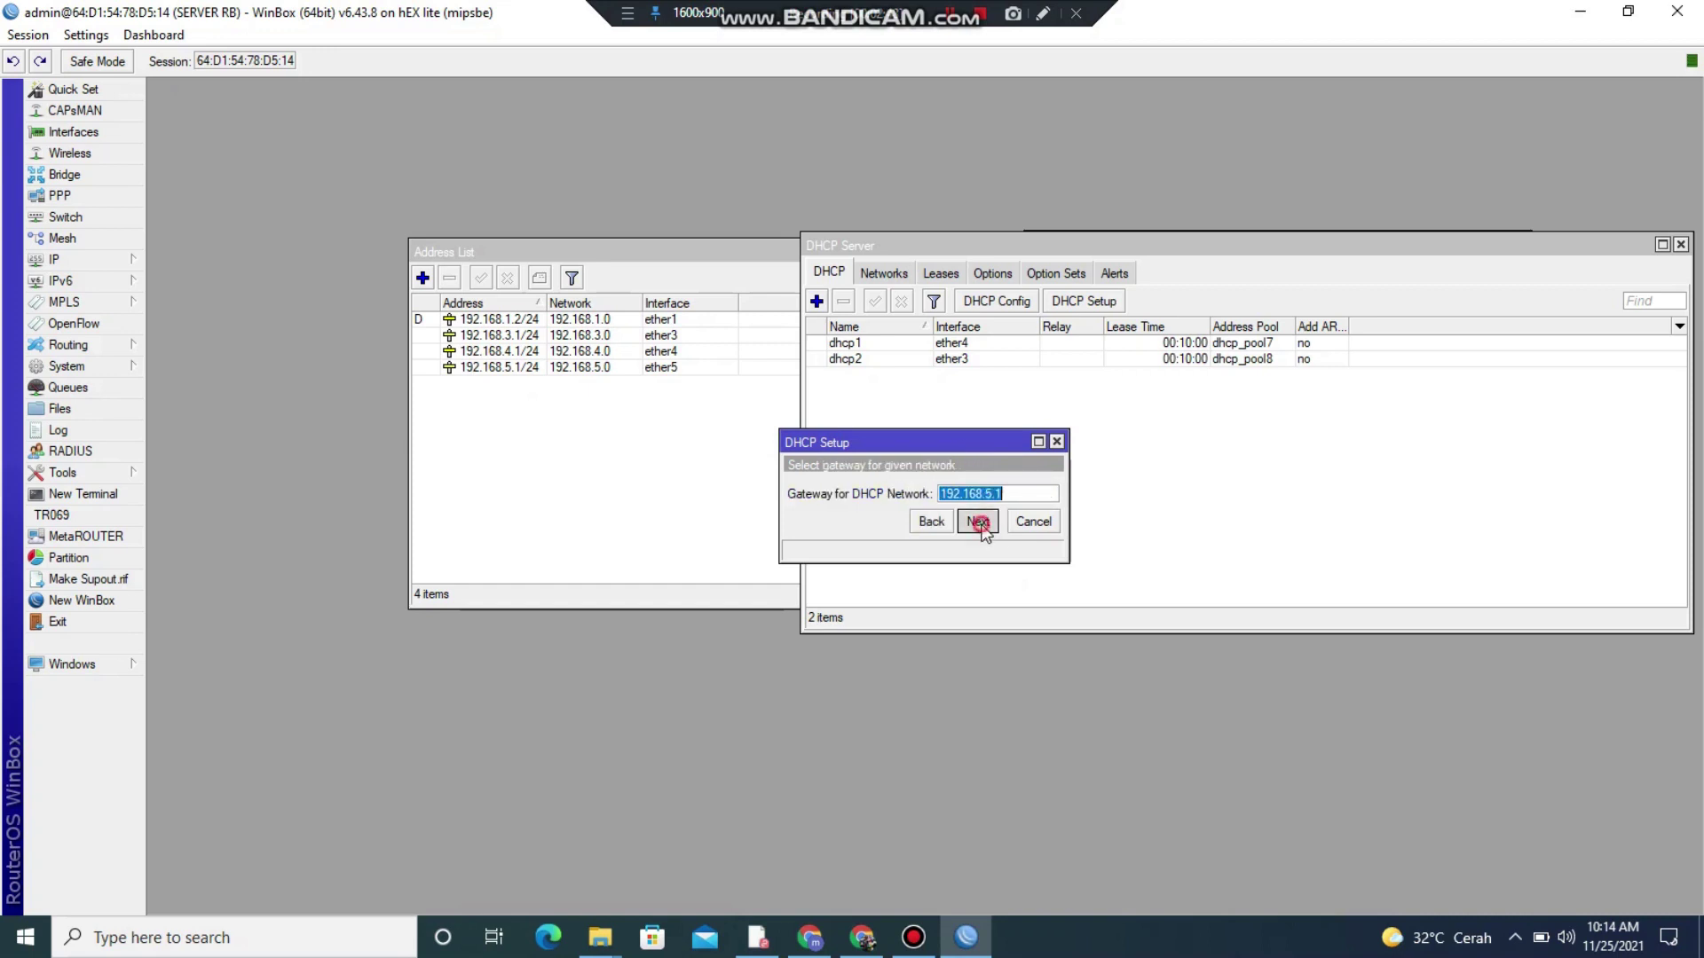
{"action": "left_click", "coordinate": [978, 522]}
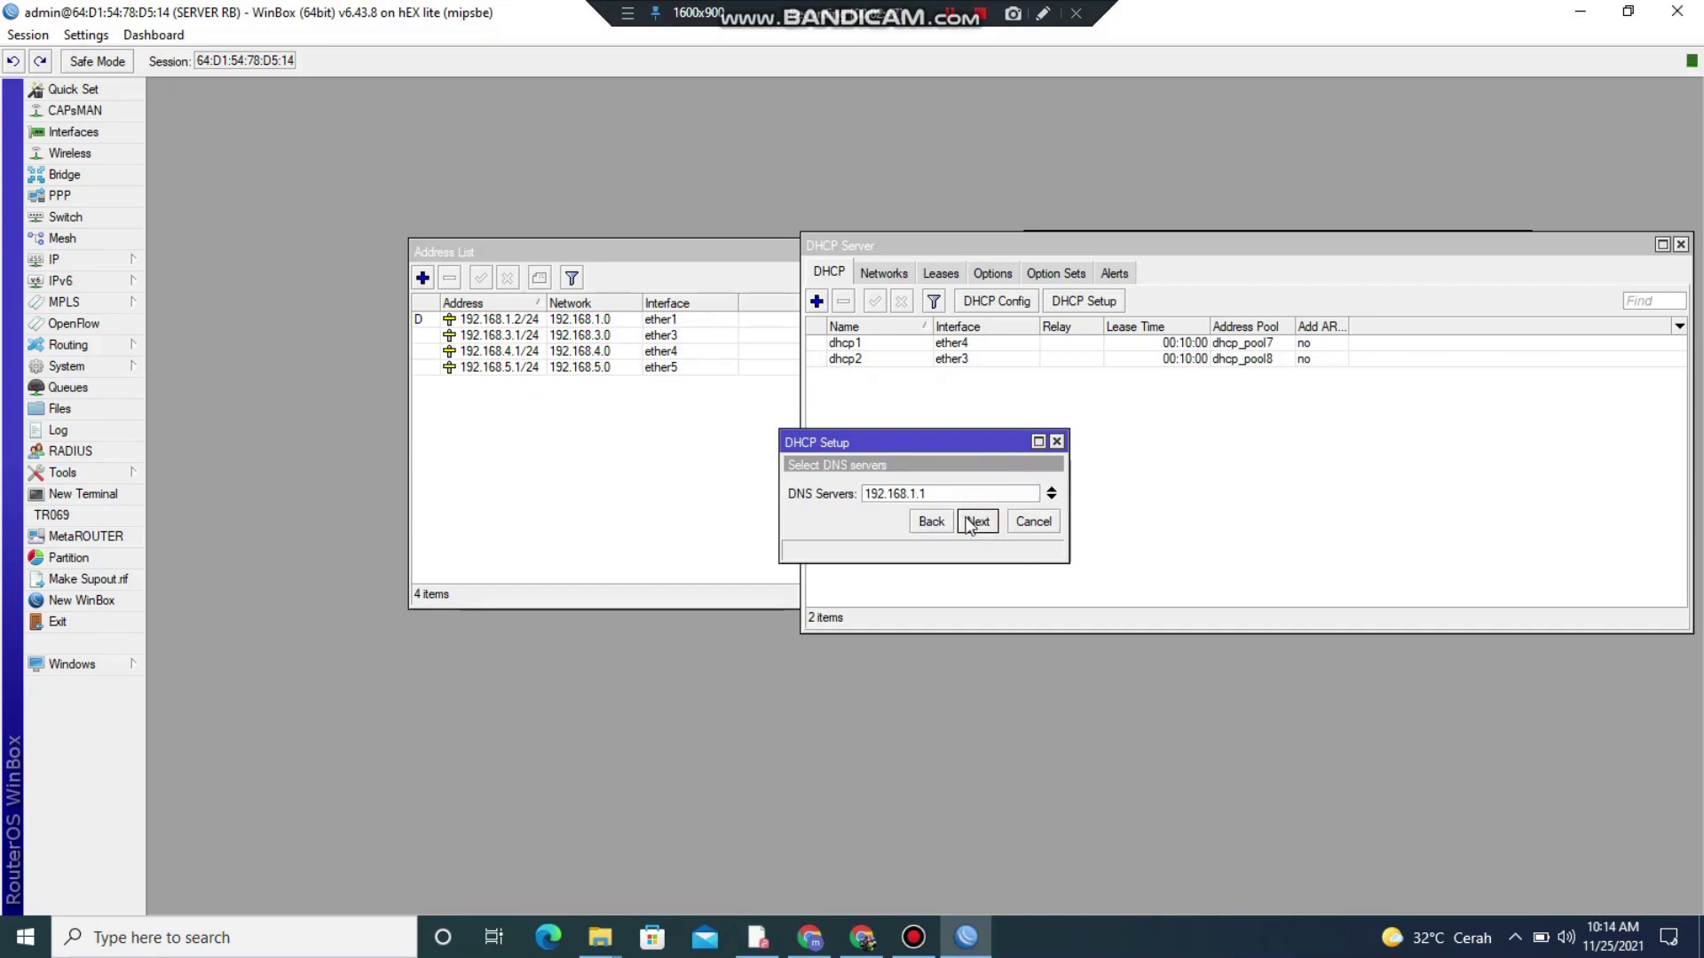
{"action": "left_click", "coordinate": [977, 522]}
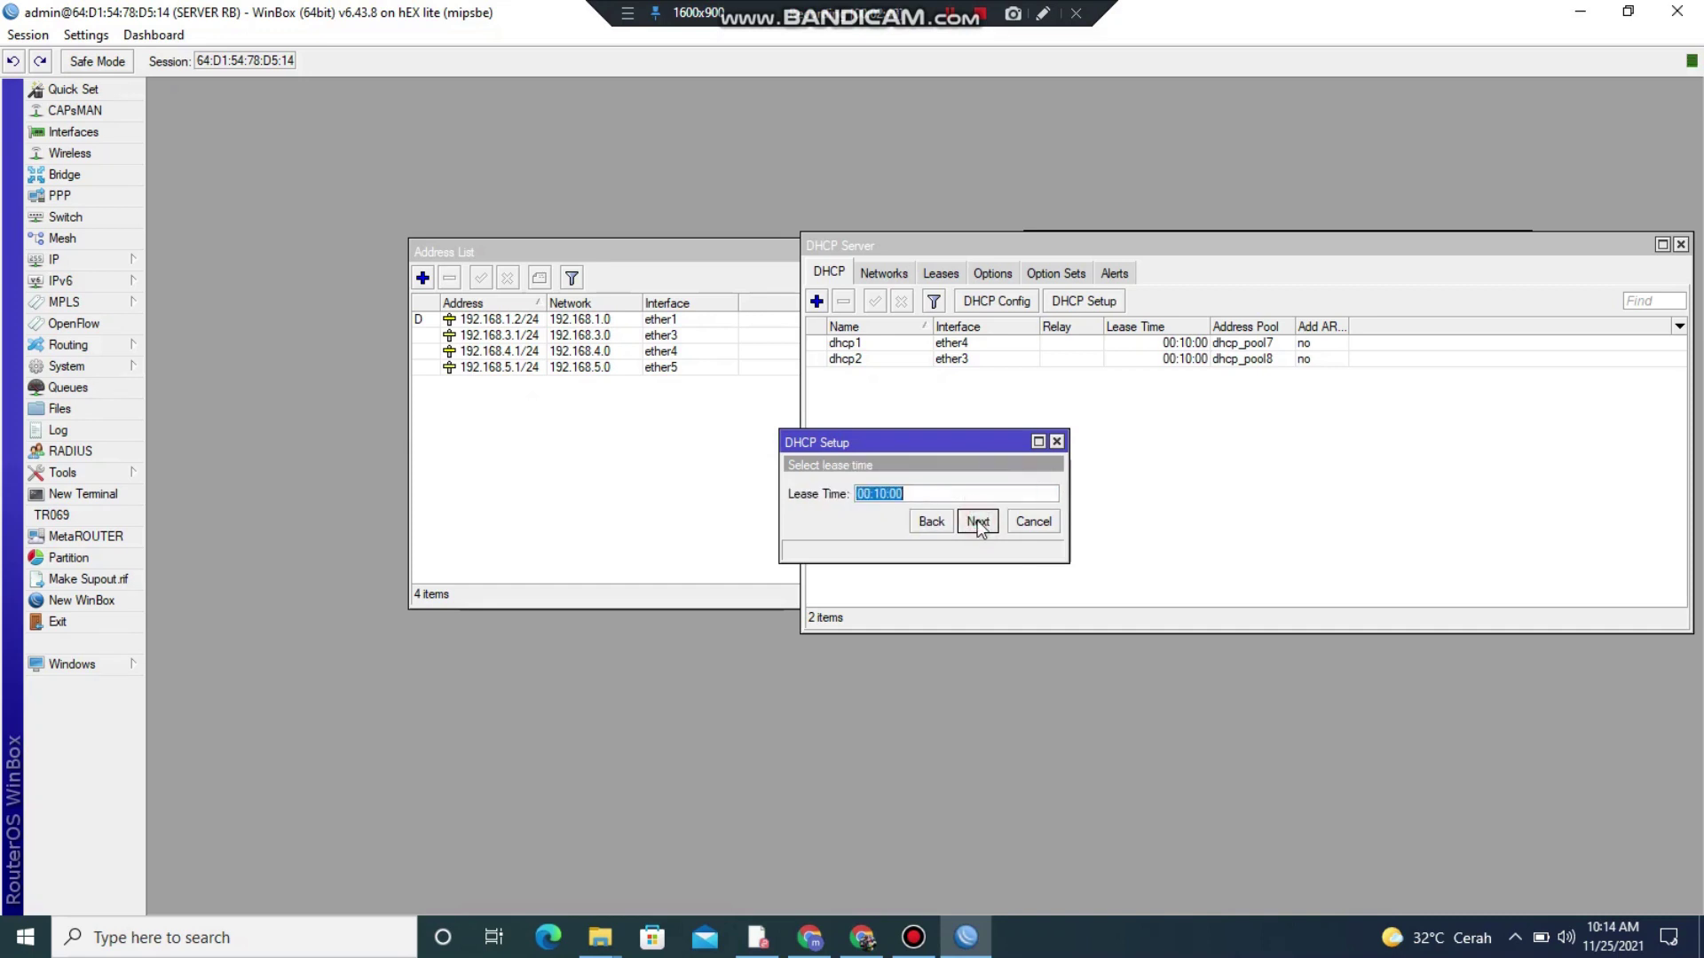
{"action": "left_click", "coordinate": [978, 522]}
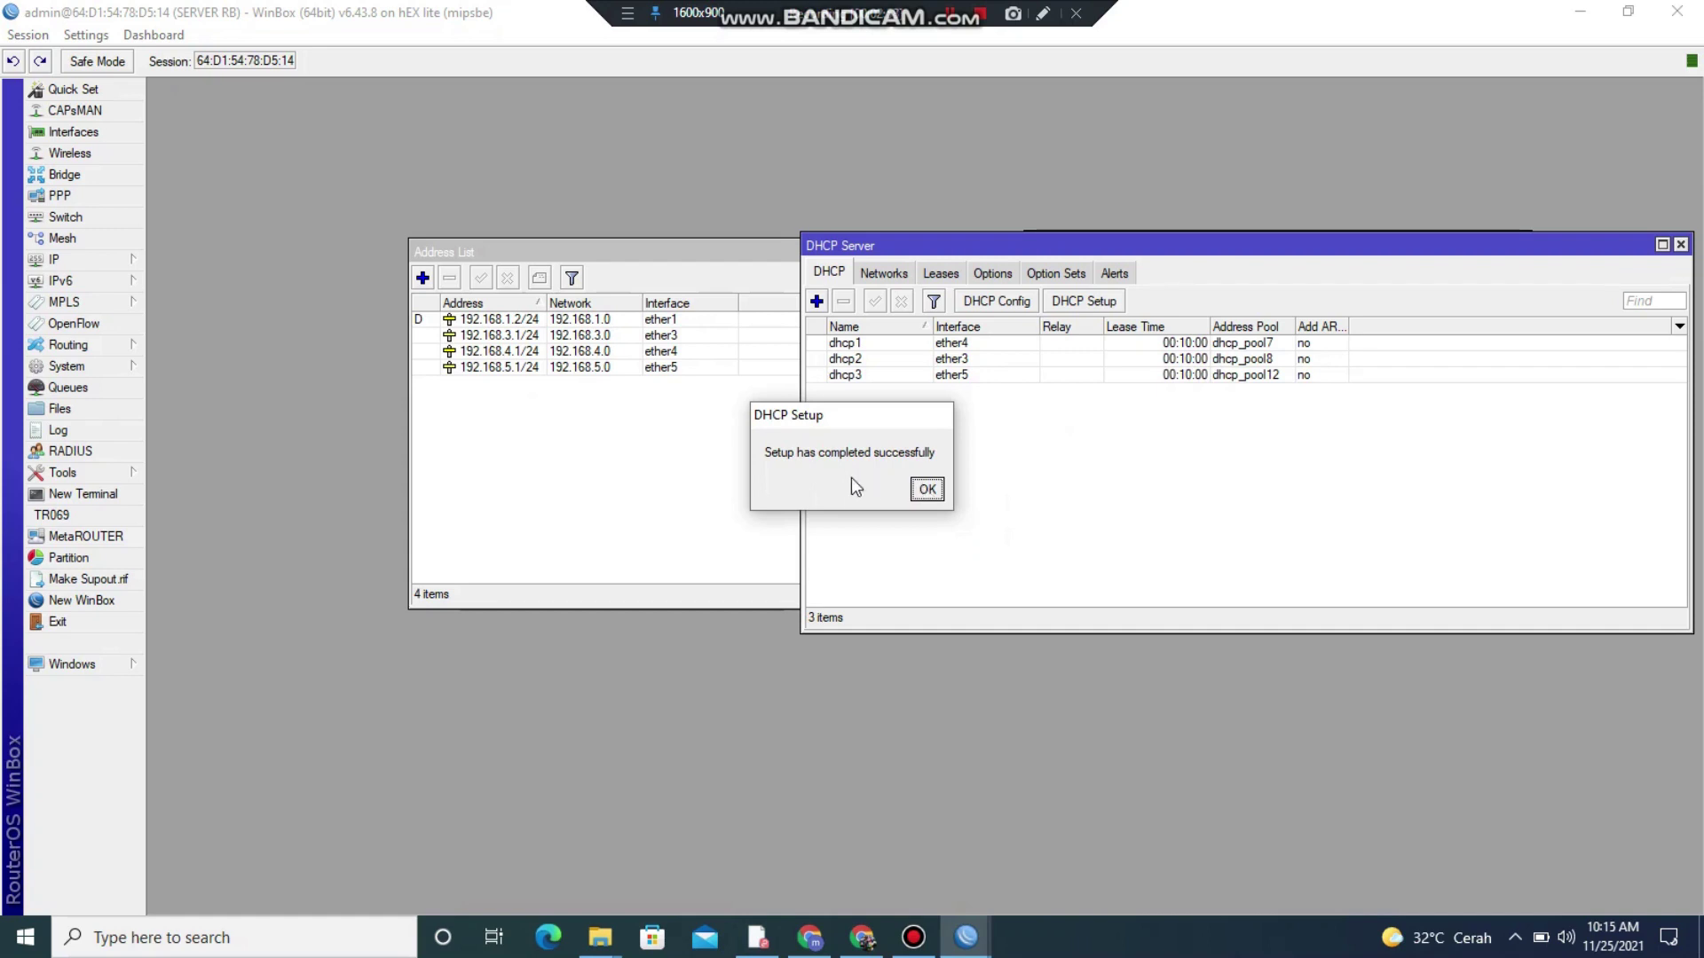
{"action": "left_click", "coordinate": [932, 494]}
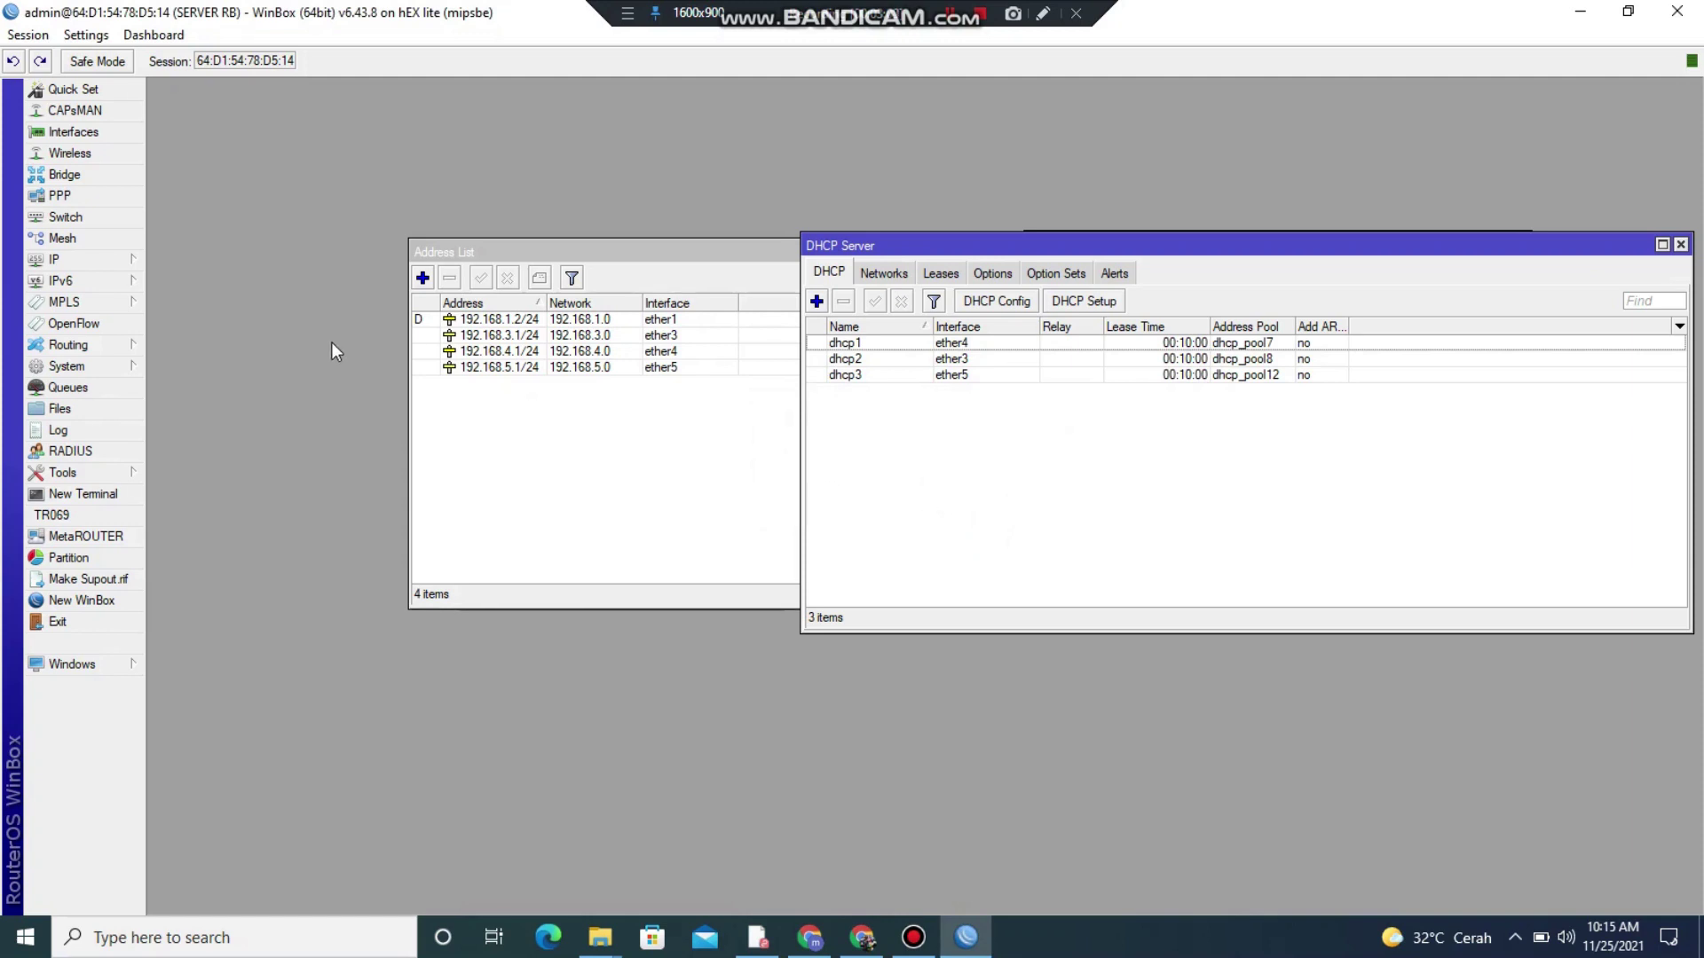
Open the existing firewall NAT rule and check its chain and outgoing interface.
{"action": "left_click", "coordinate": [126, 263]}
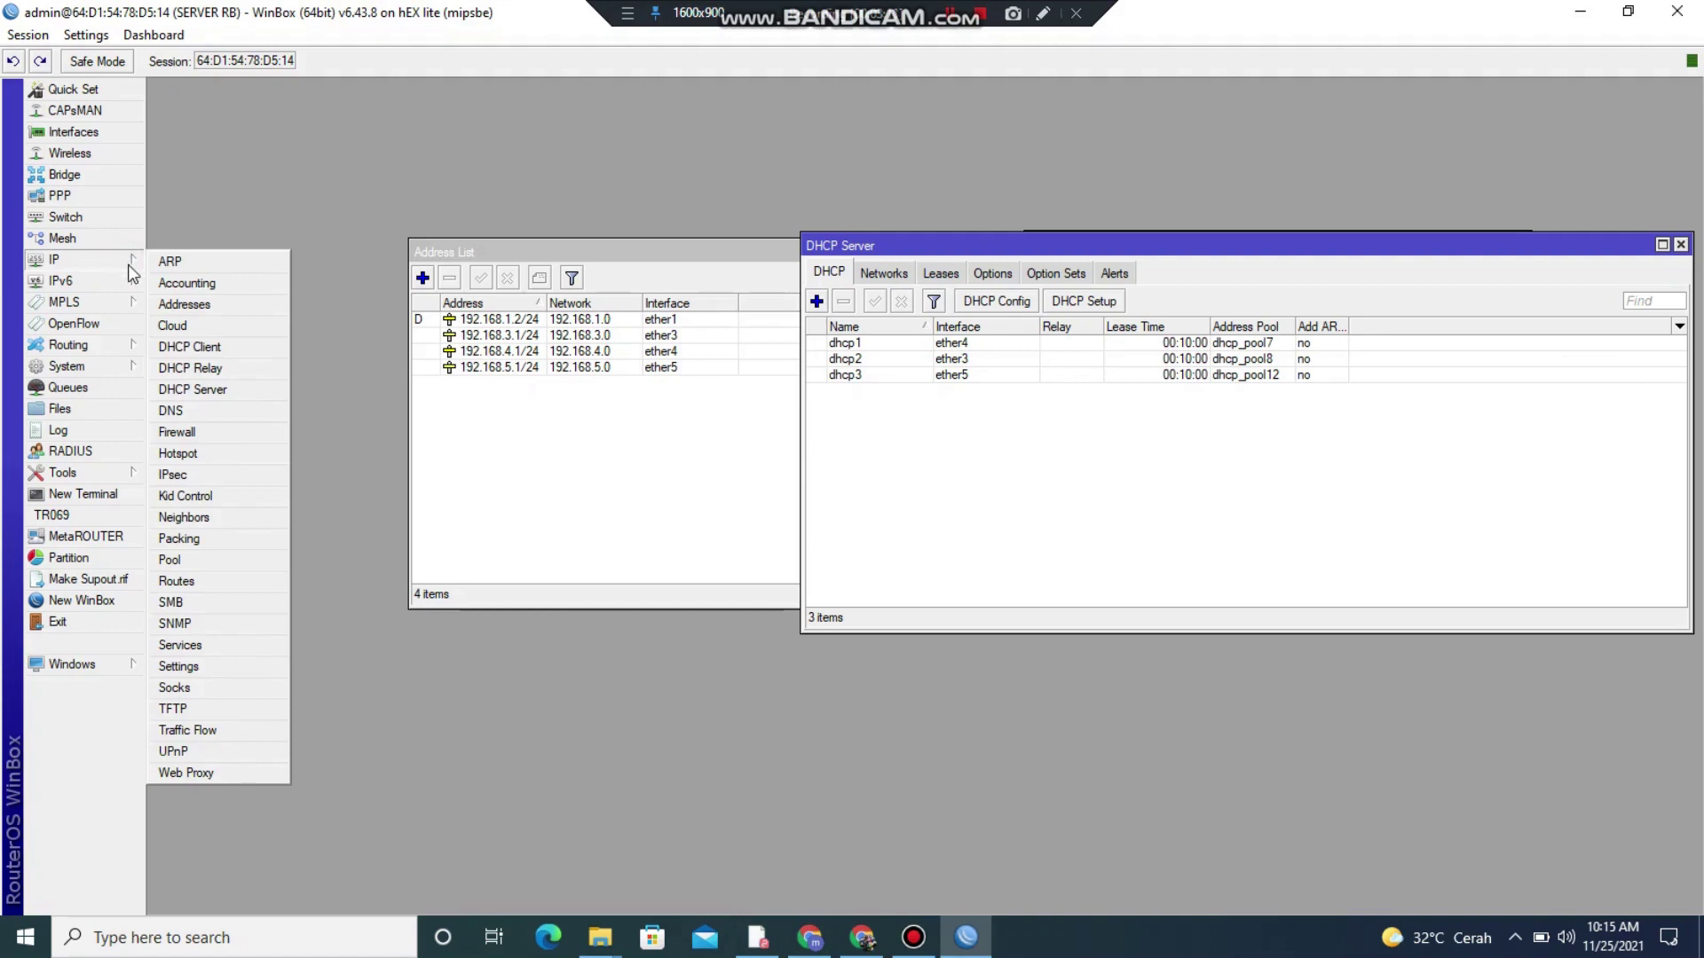
{"action": "left_click", "coordinate": [190, 431]}
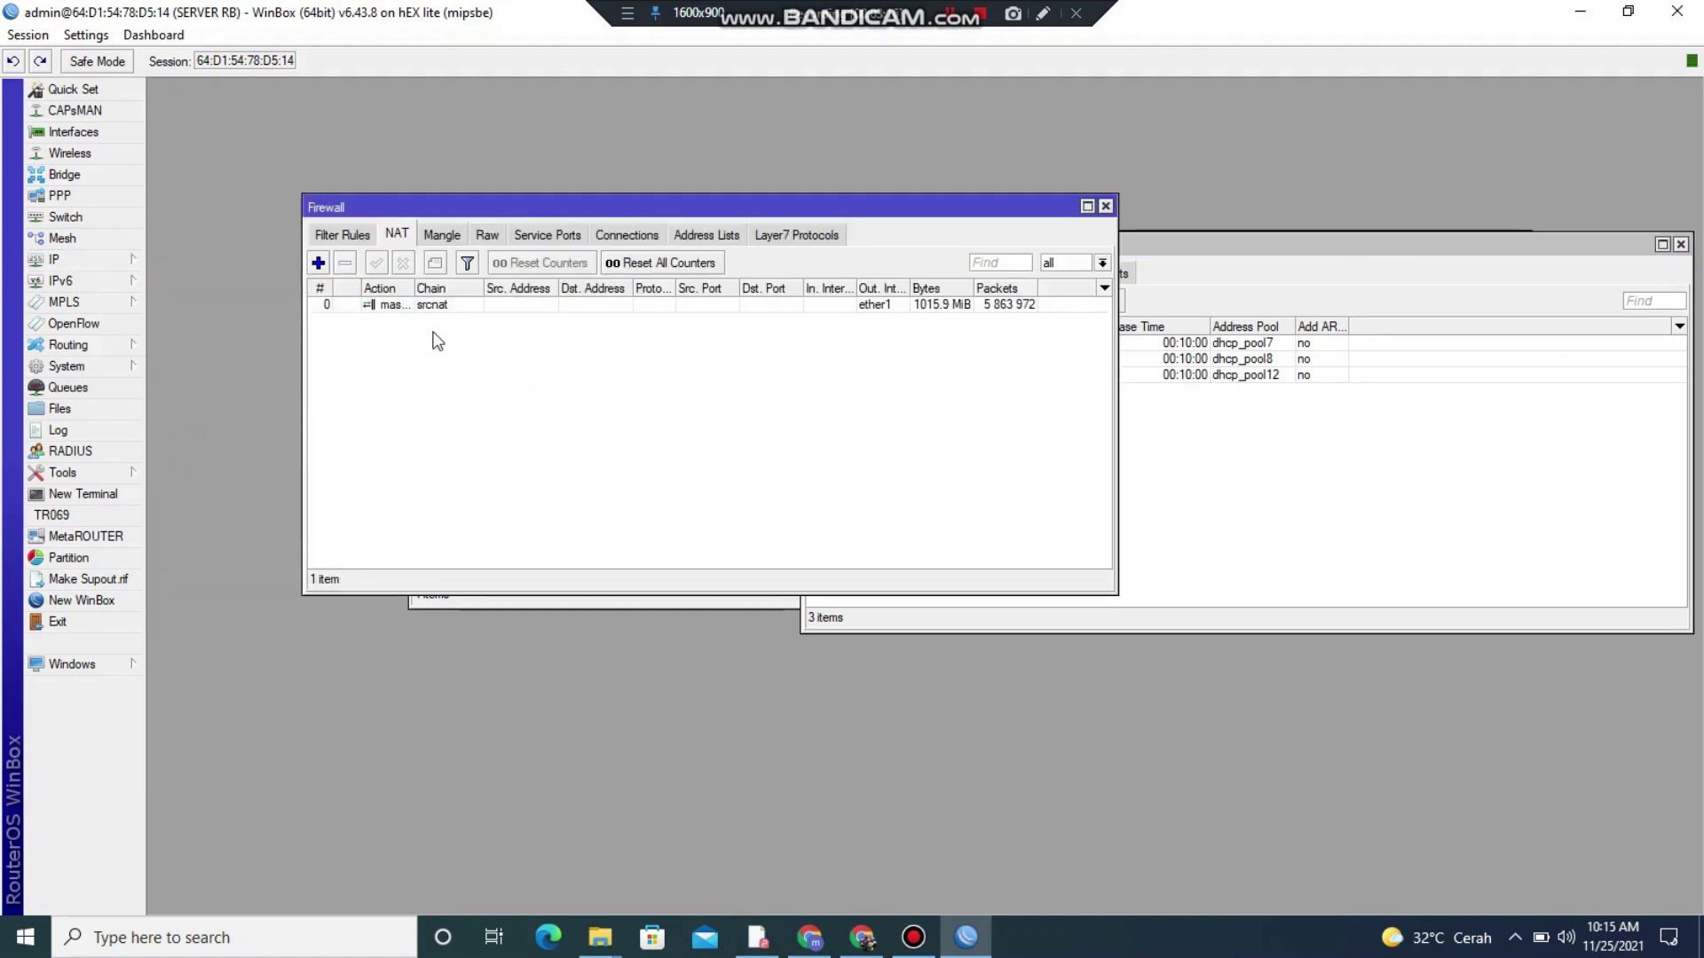
{"action": "double_click", "coordinate": [382, 307]}
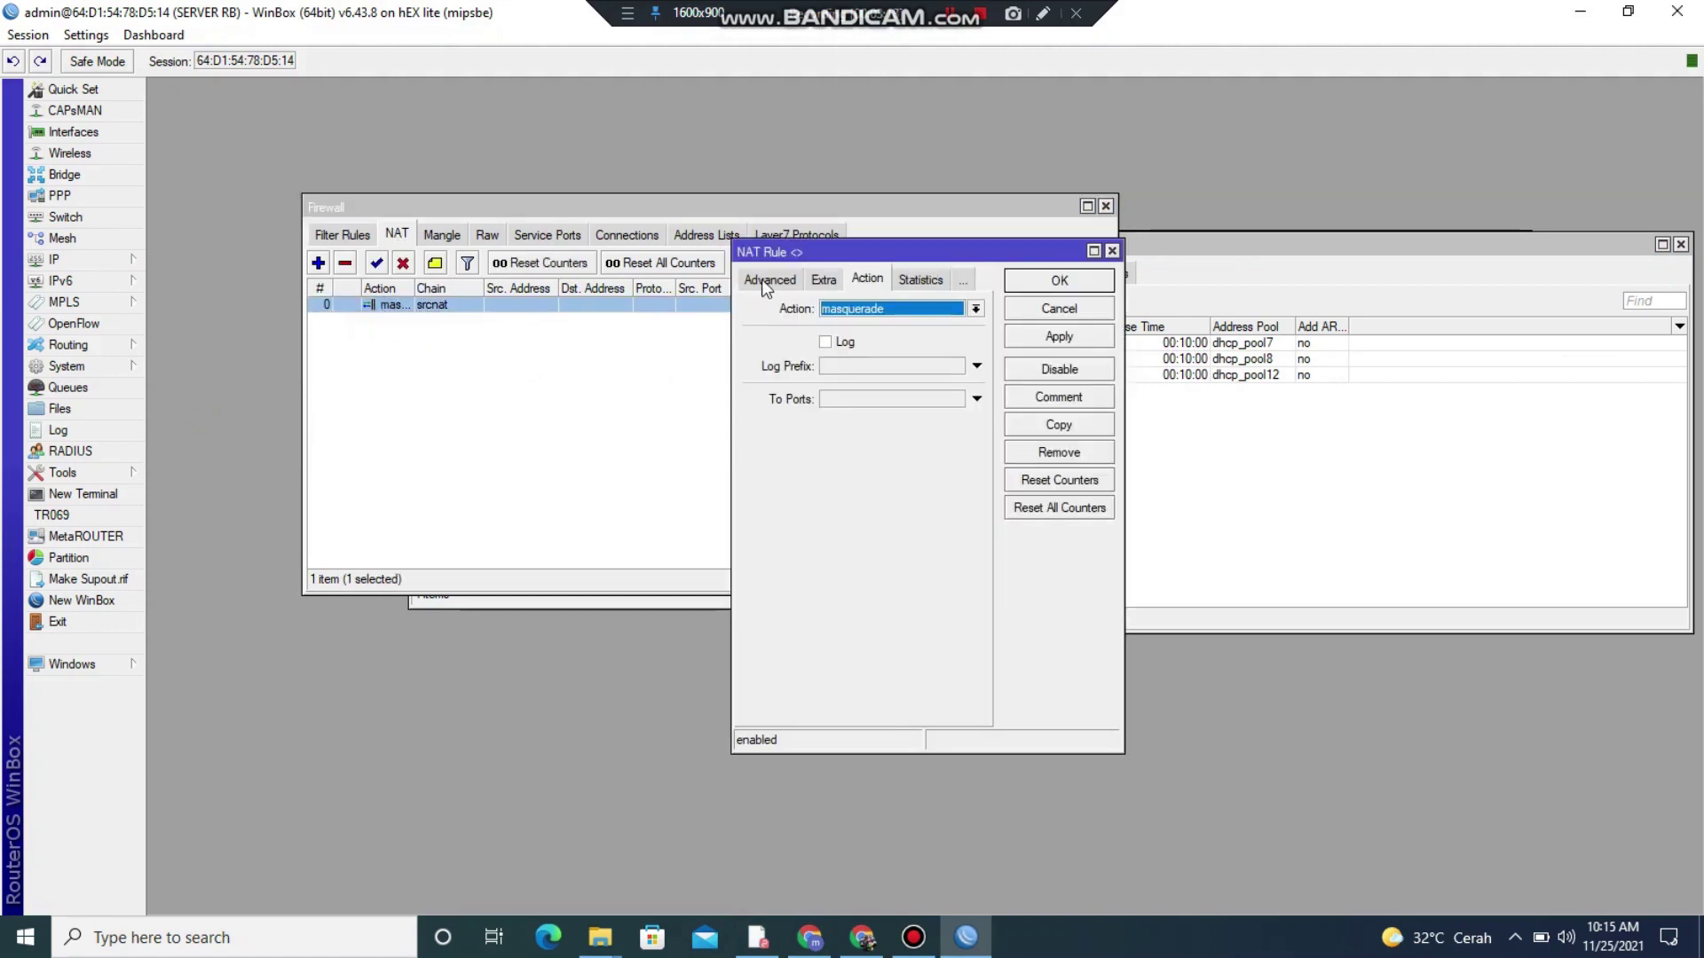
{"action": "left_click", "coordinate": [760, 277]}
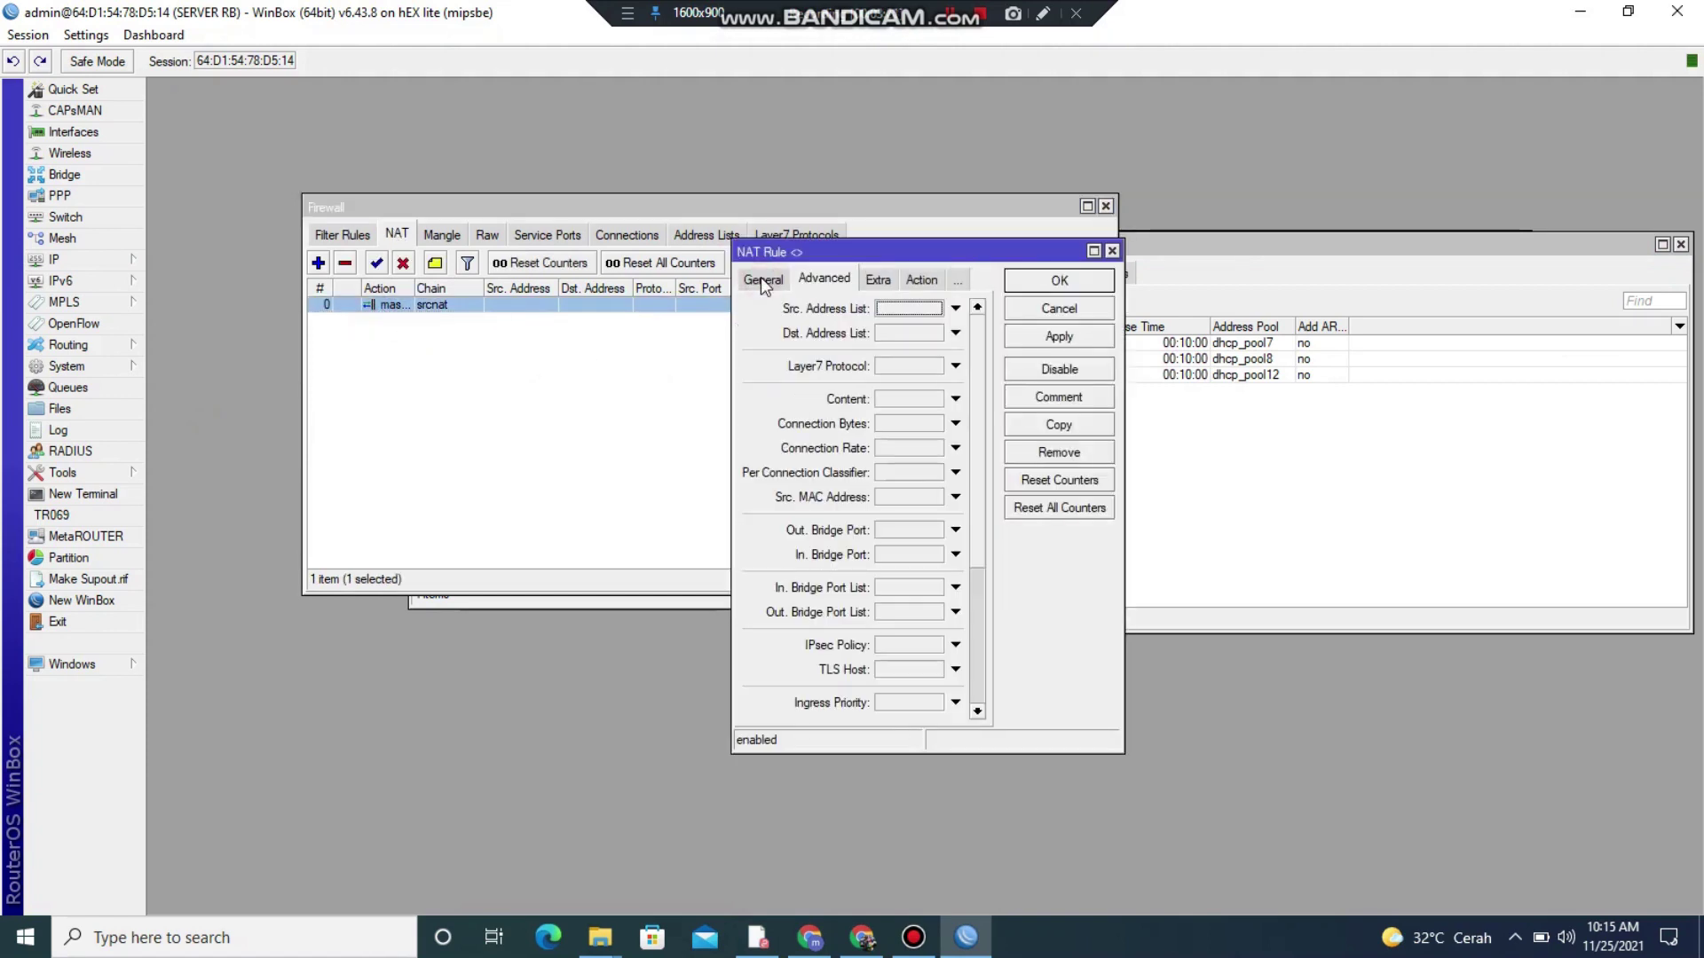
{"action": "left_click", "coordinate": [760, 278]}
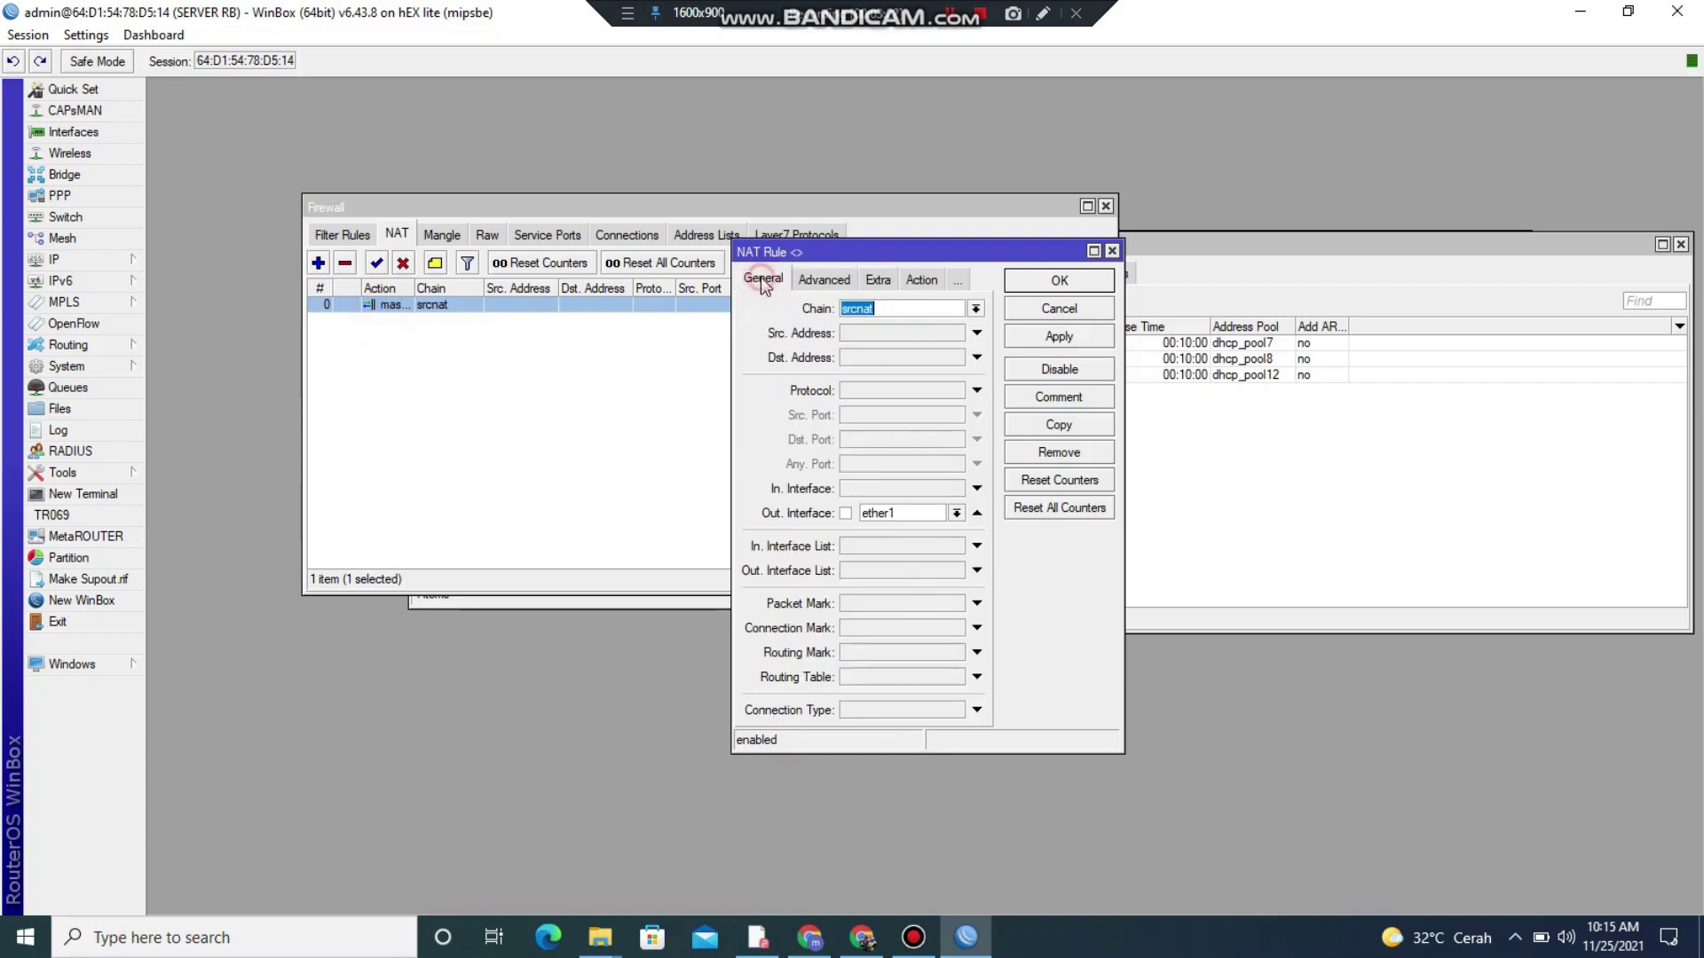
{"action": "left_click", "coordinate": [896, 308]}
{"action": "left_click_drag", "start_coordinate": [882, 254], "coordinate": [877, 215]}
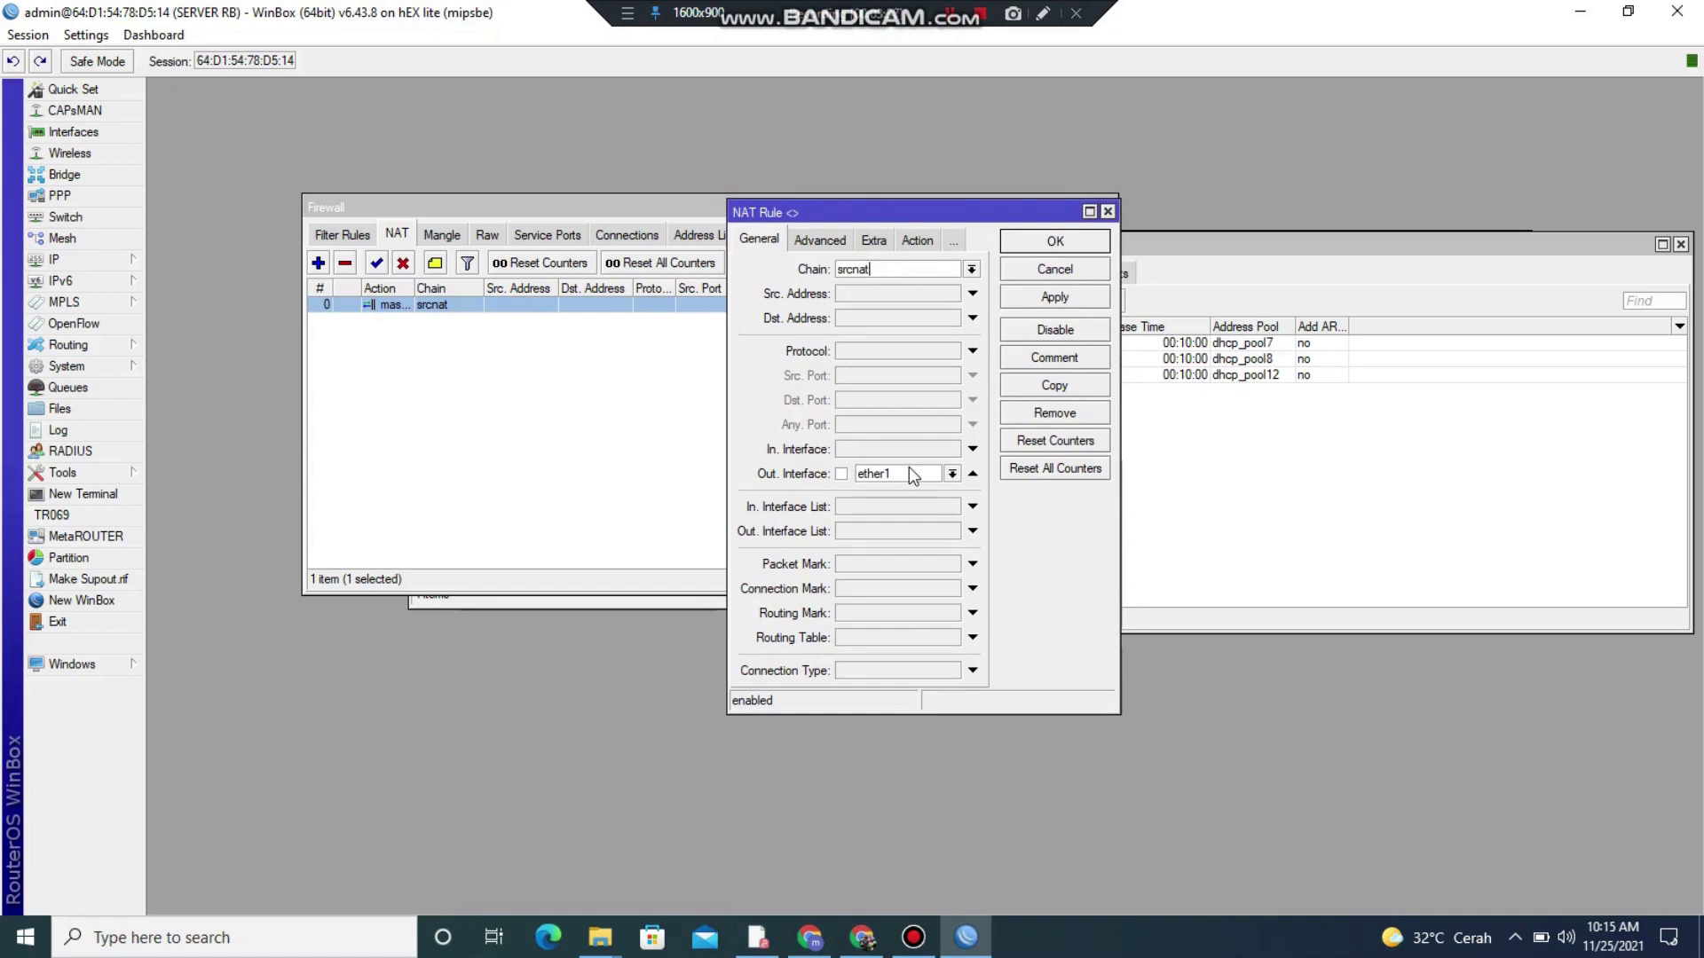
Keep masquerade as the NAT rule's action, apply the rule and close it.
{"action": "left_click", "coordinate": [917, 241]}
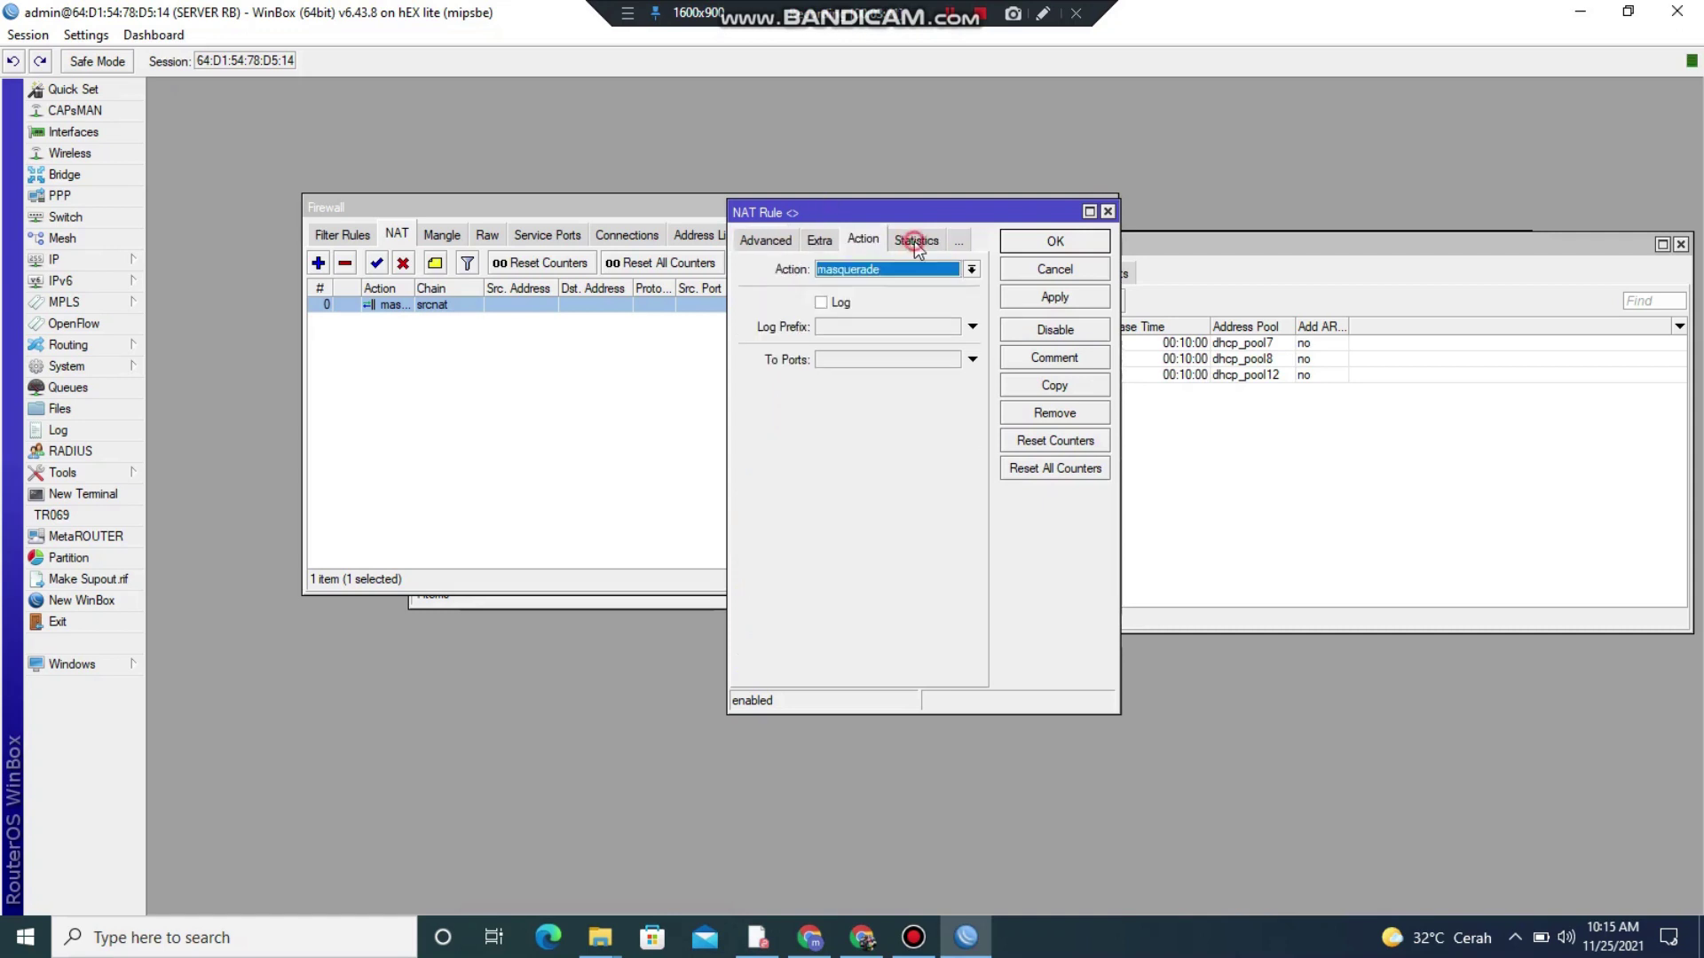
{"action": "left_click", "coordinate": [972, 270]}
{"action": "left_click", "coordinate": [972, 269]}
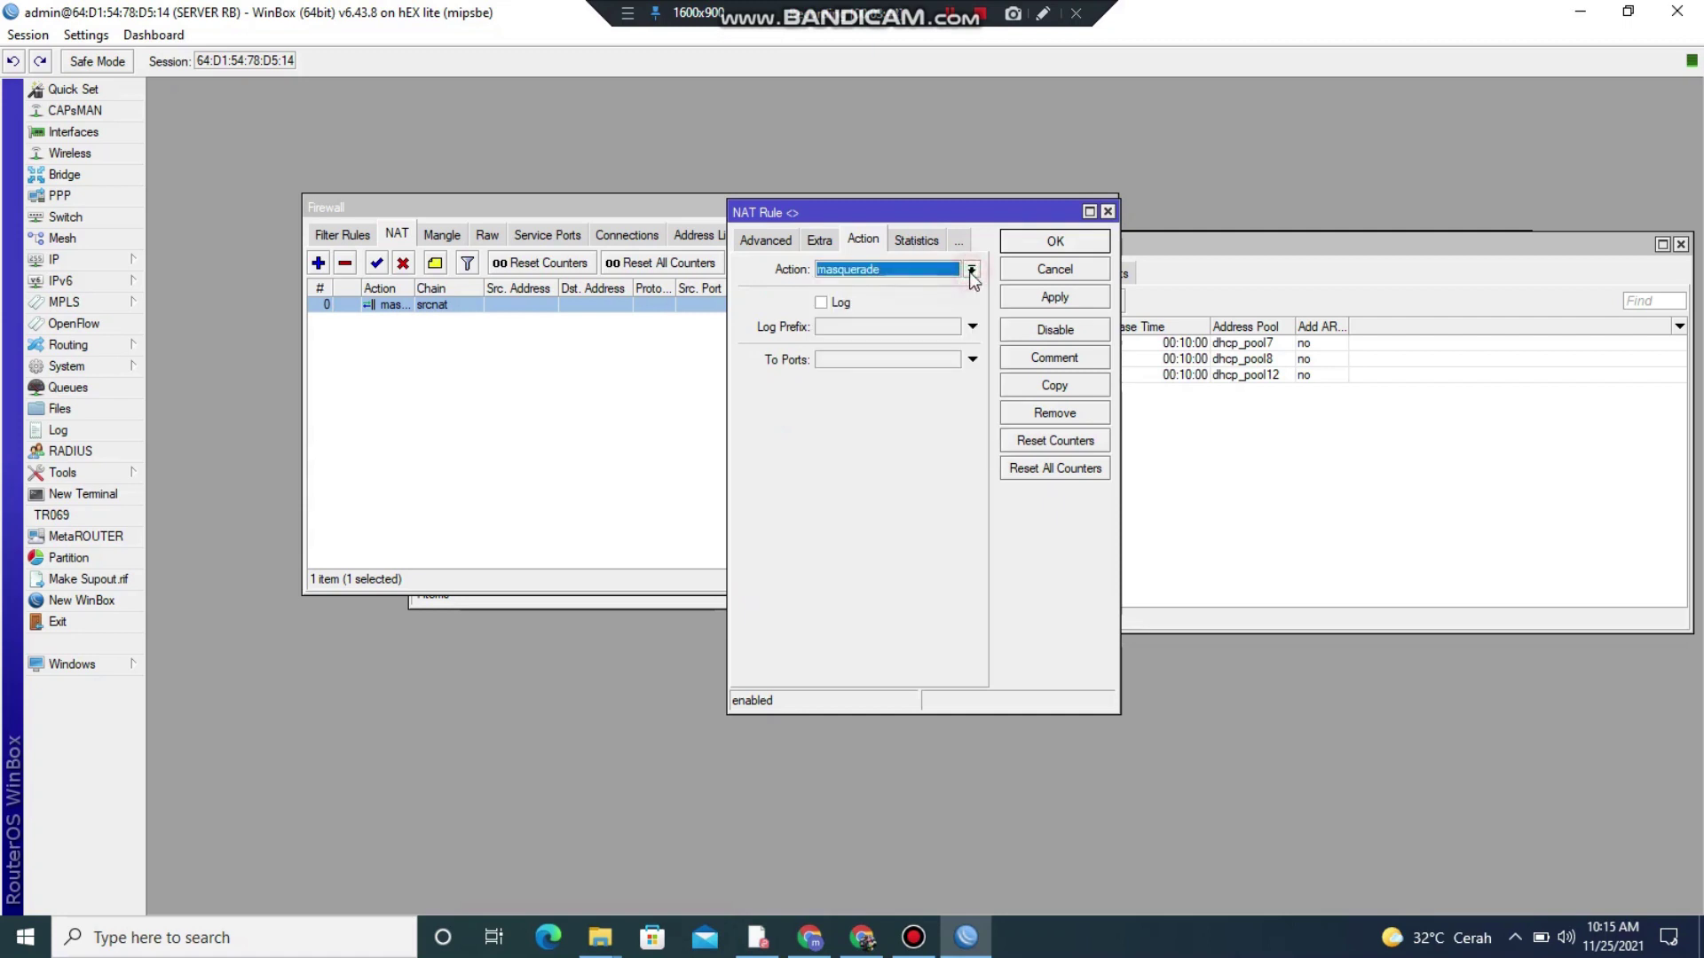
{"action": "left_click", "coordinate": [1052, 298]}
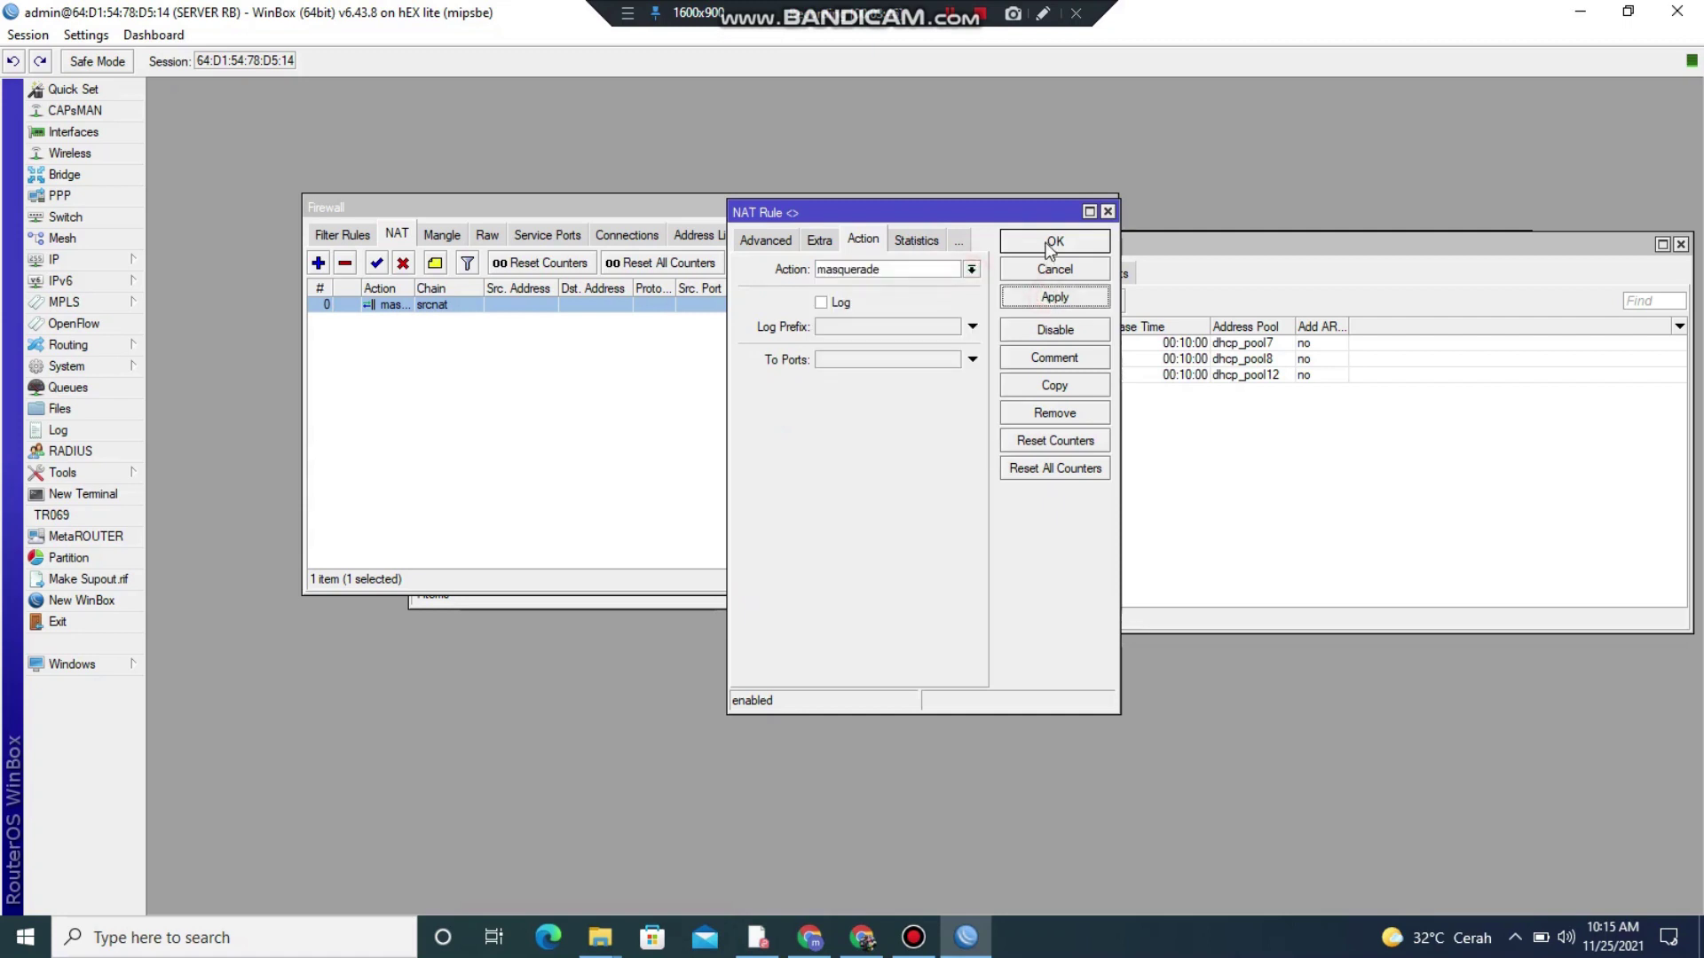
{"action": "left_click", "coordinate": [1053, 242]}
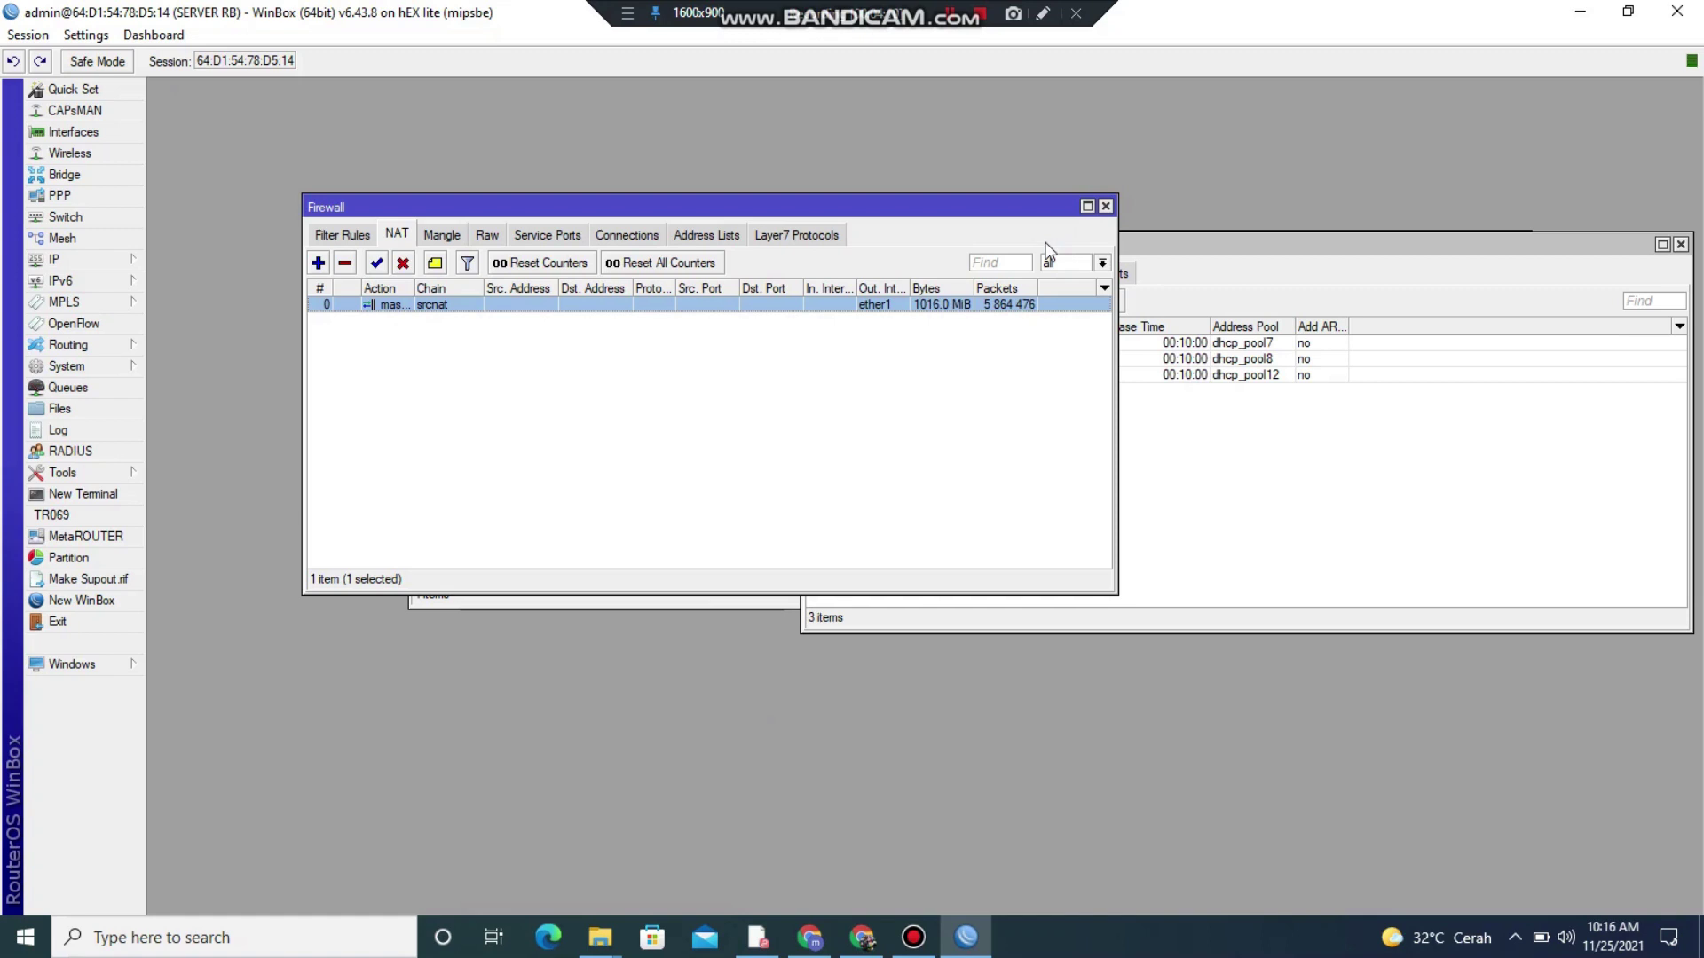
Close the DHCP server and firewall windows and bring the DHCP client list to the front.
{"action": "left_click_drag", "start_coordinate": [1020, 209], "coordinate": [699, 233]}
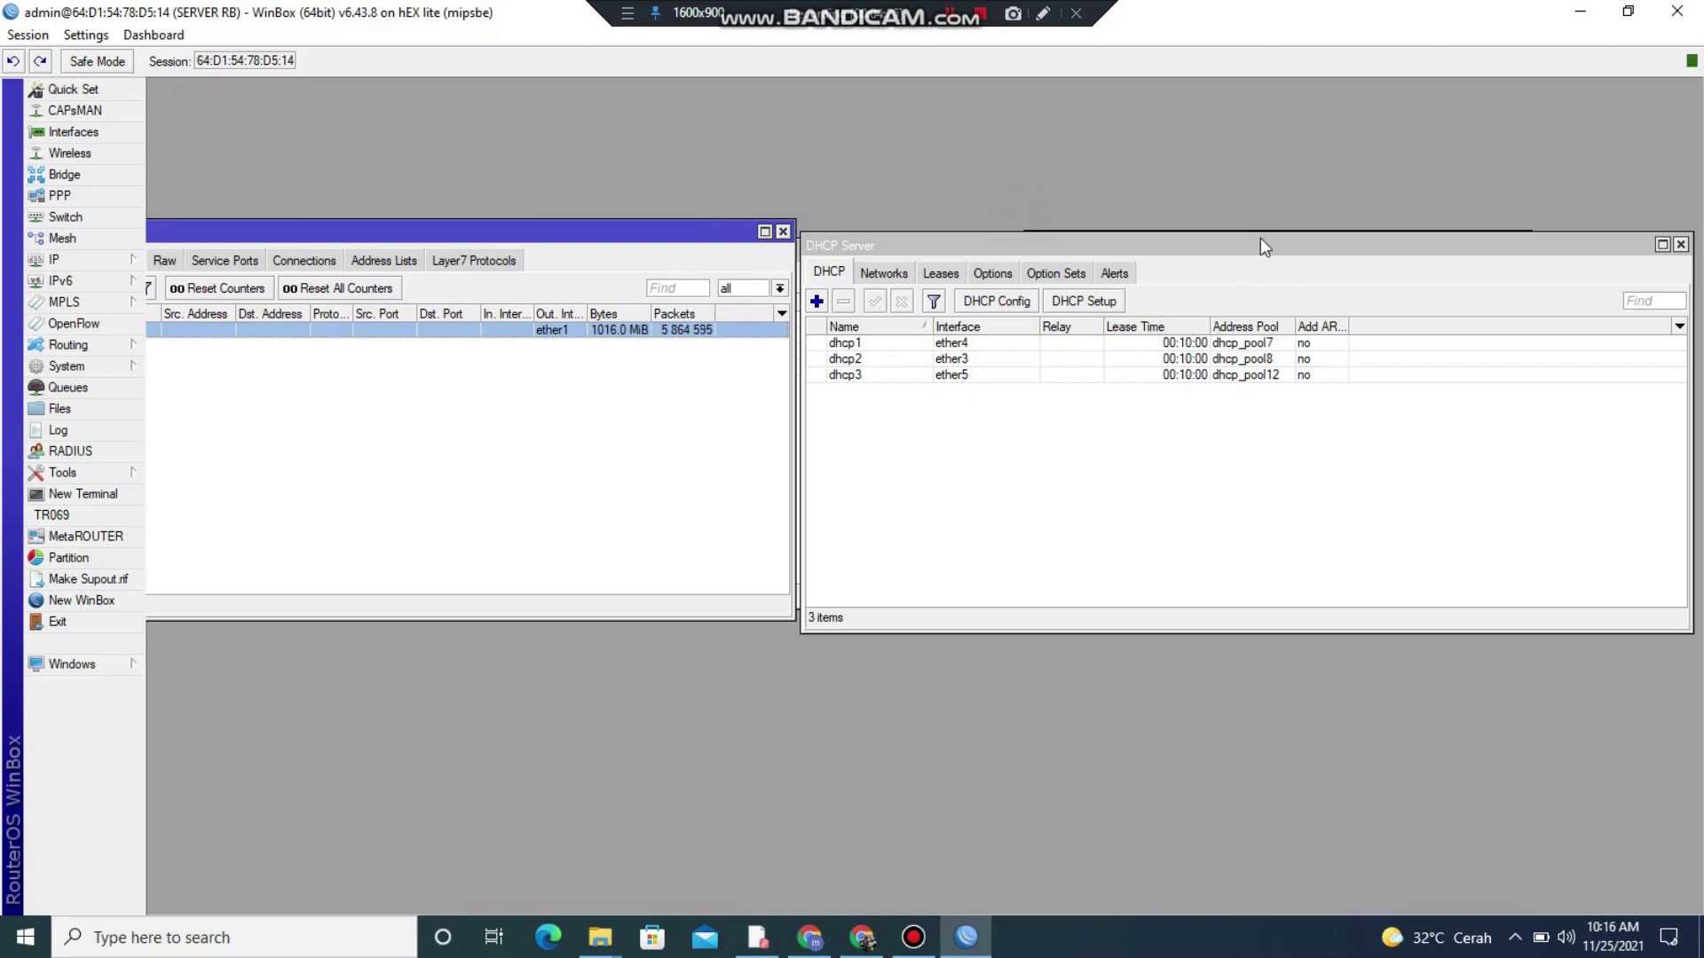
{"action": "left_click_drag", "start_coordinate": [1259, 237], "coordinate": [1079, 281]}
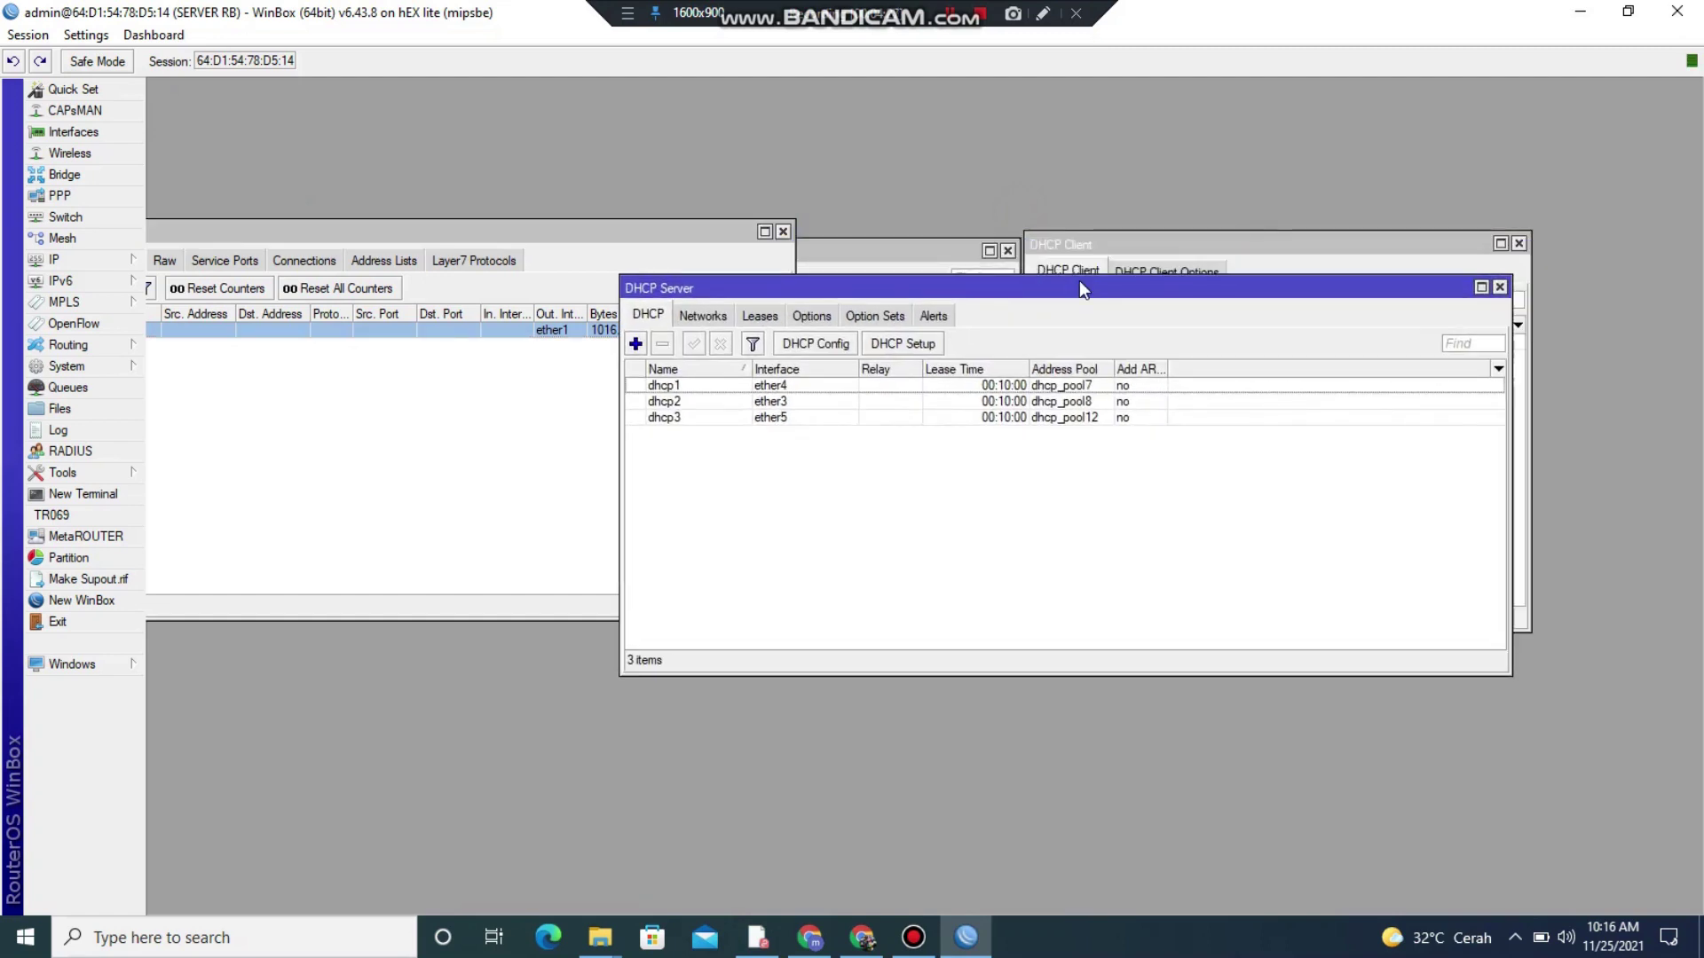
{"action": "left_click", "coordinate": [1500, 288]}
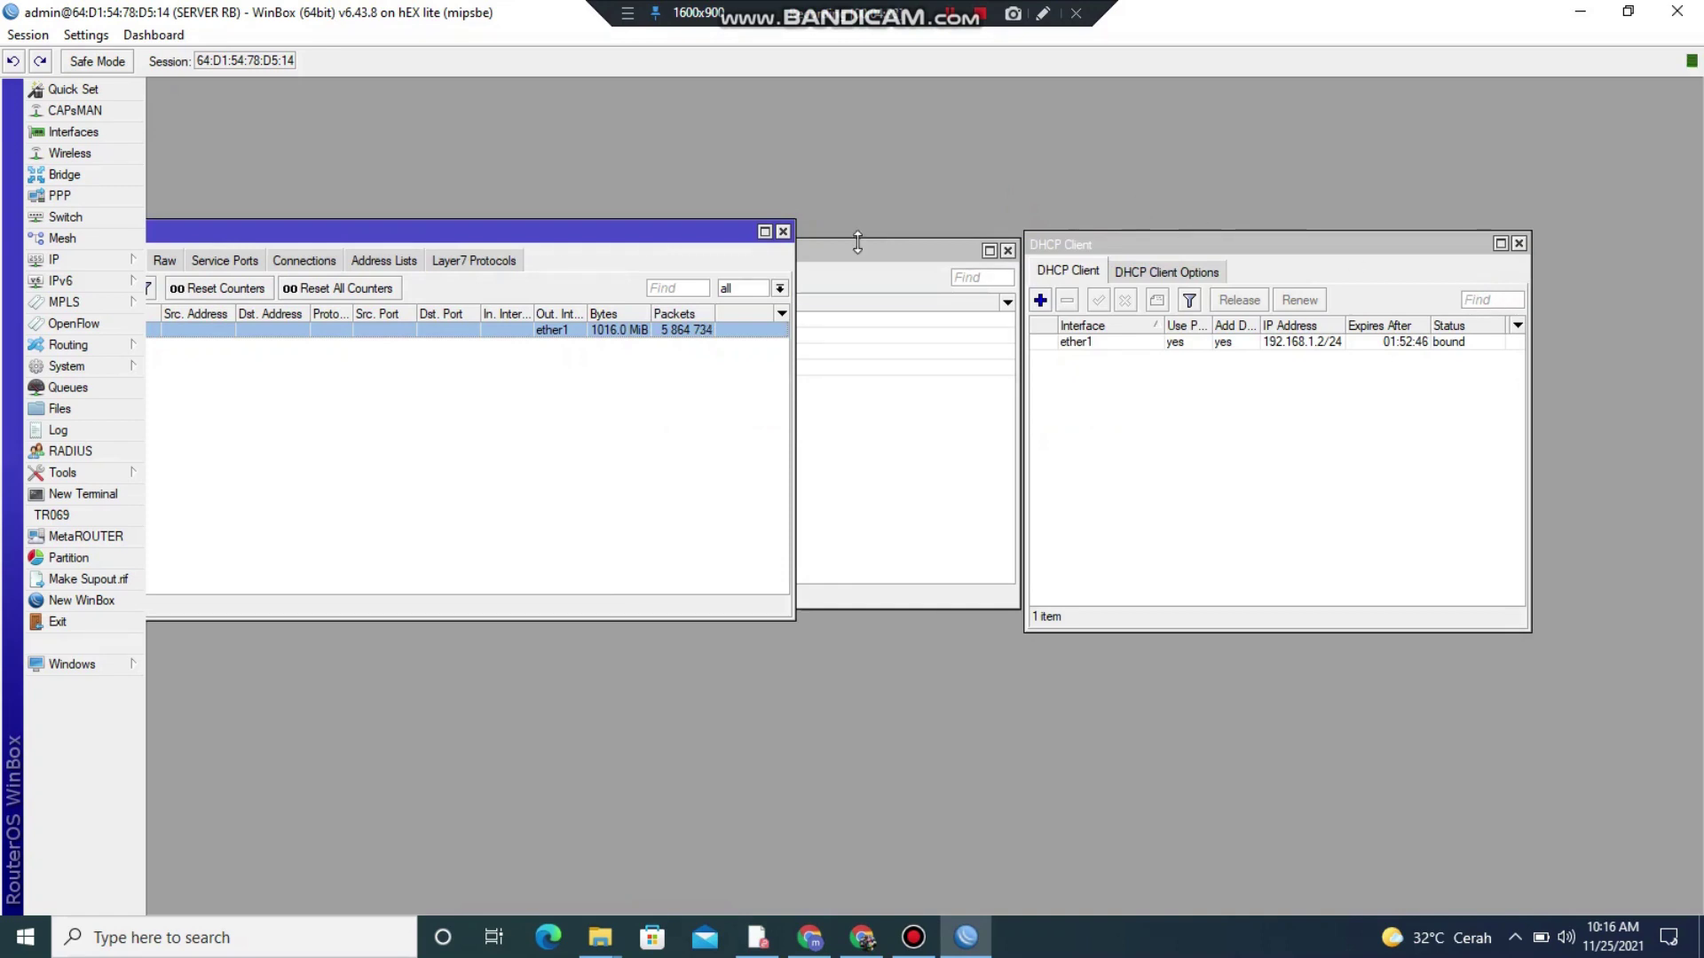
{"action": "left_click", "coordinate": [782, 233]}
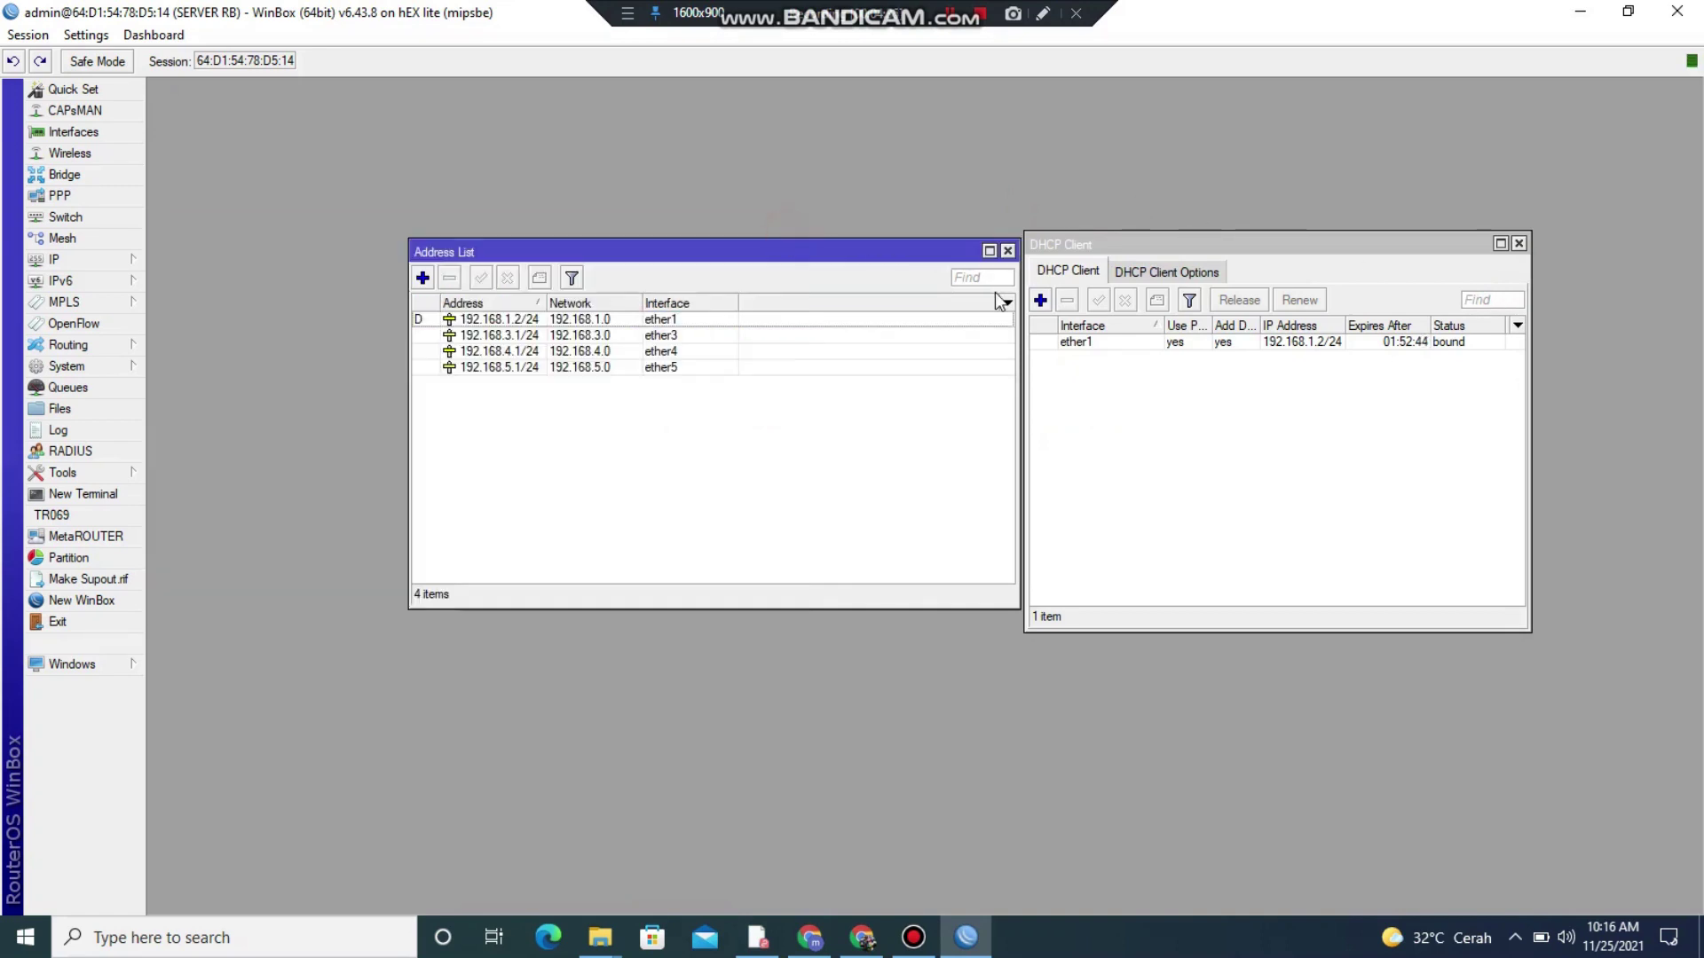
{"action": "left_click", "coordinate": [1052, 245]}
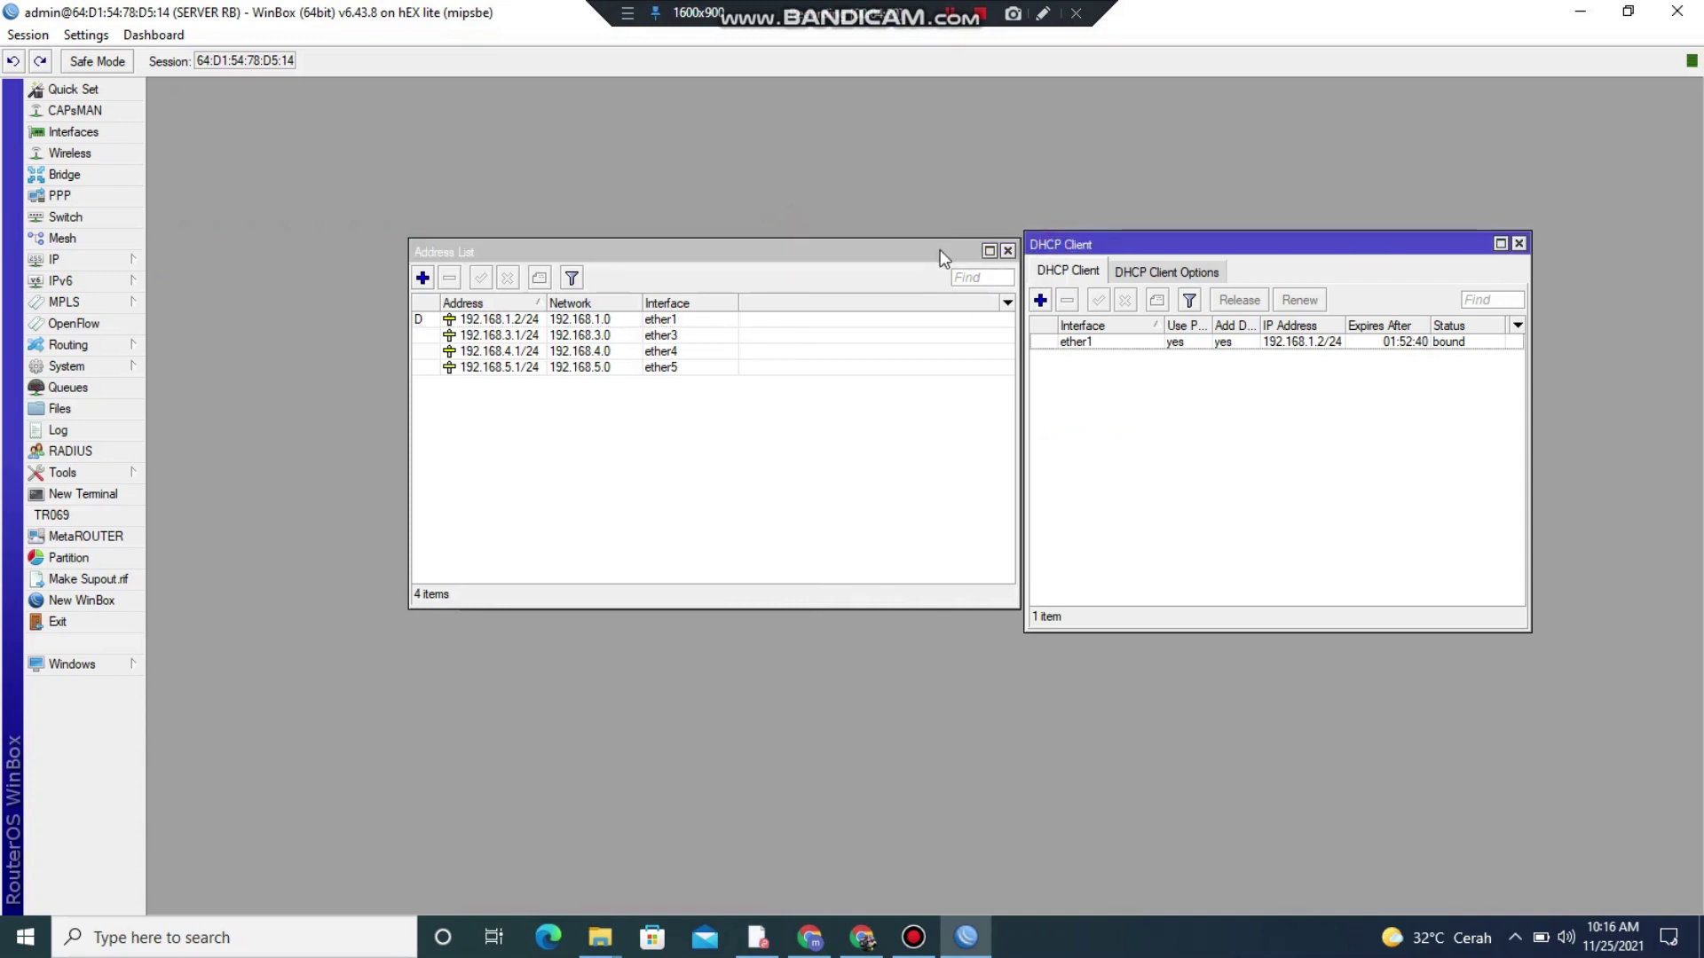